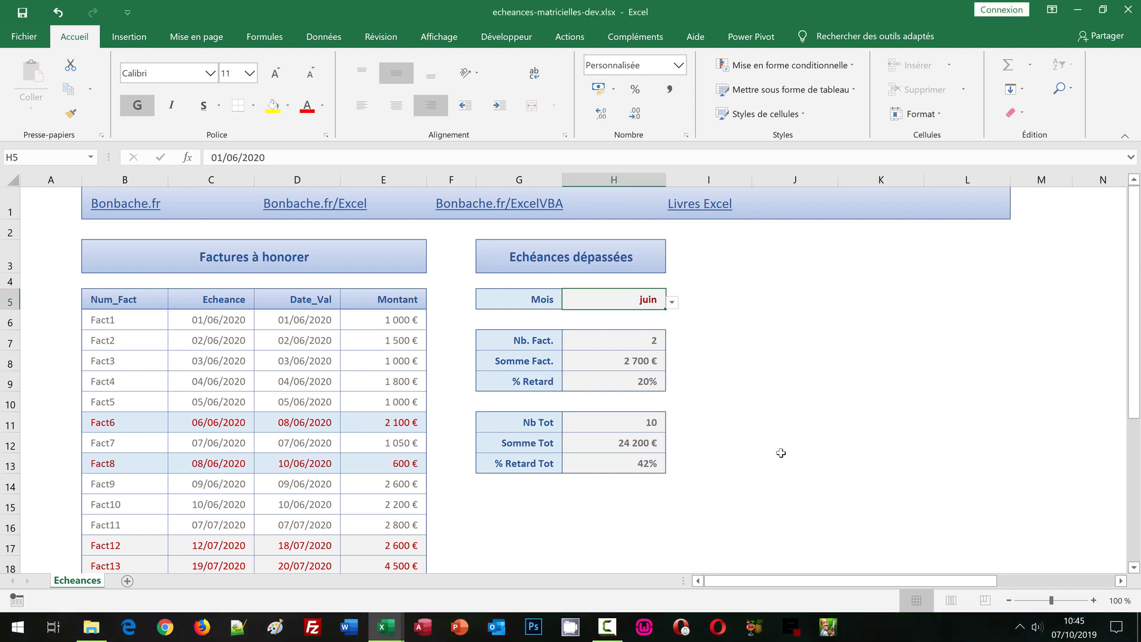
Preview juillet in the demo workbook's H5 month list, then switch to echeances-matricielles.xlsx.
{"action": "left_click", "coordinate": [781, 453]}
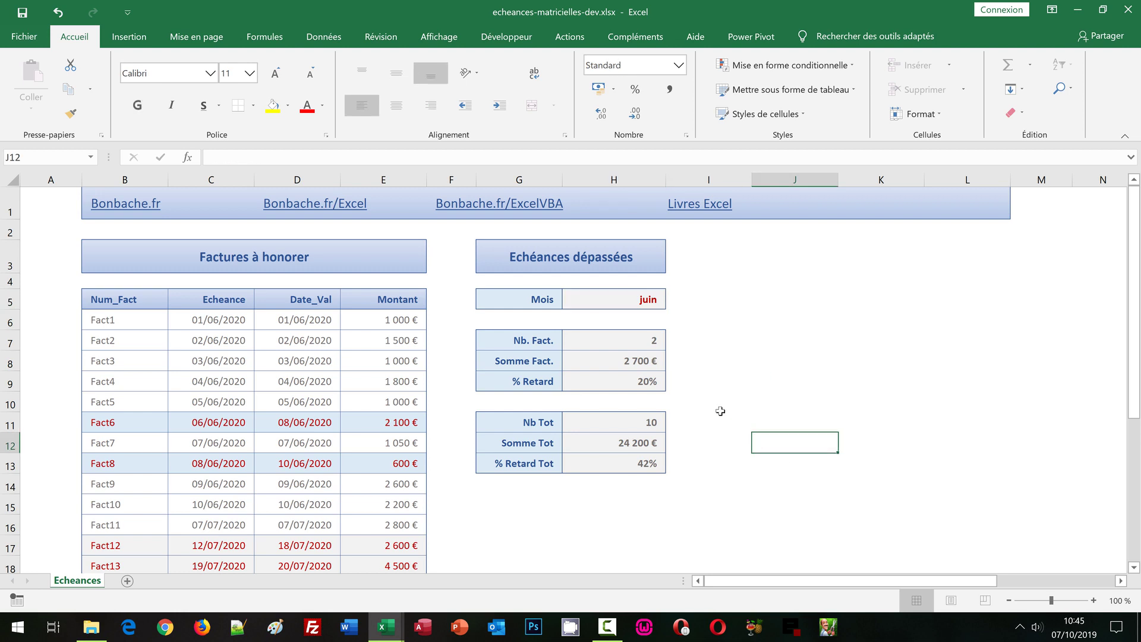
{"action": "left_click", "coordinate": [616, 304]}
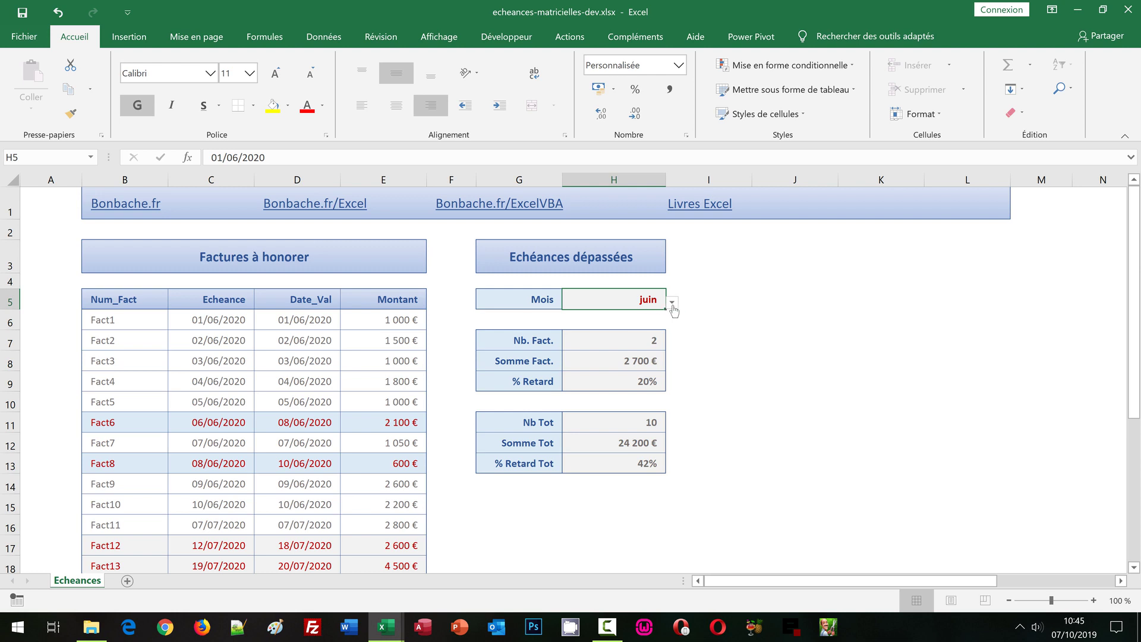
{"action": "left_click", "coordinate": [673, 303]}
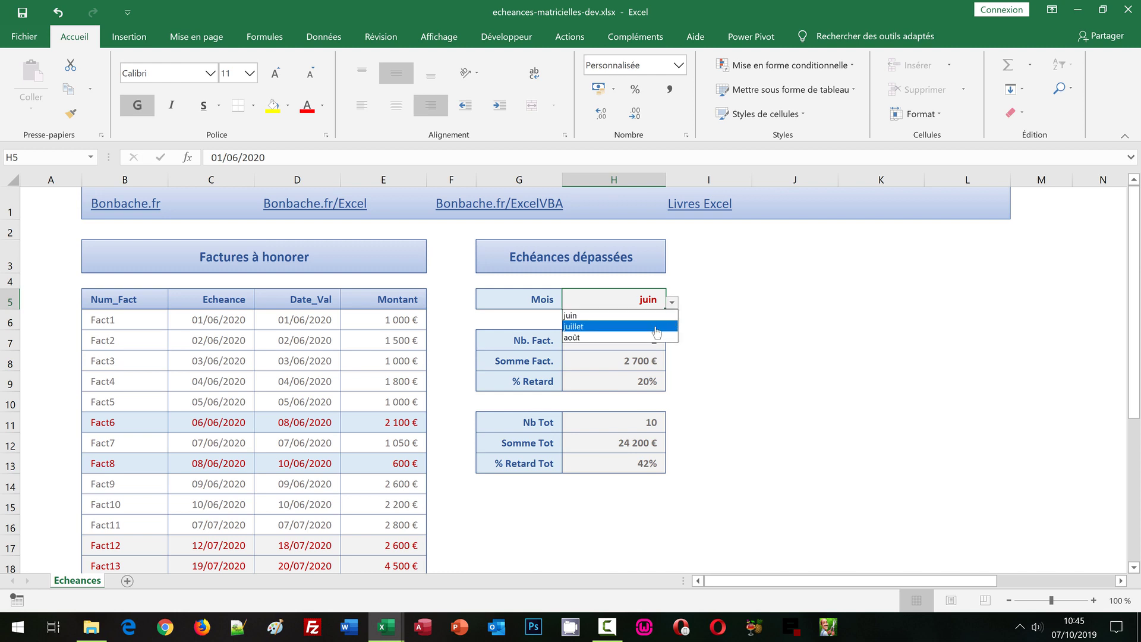
{"action": "left_click", "coordinate": [657, 327]}
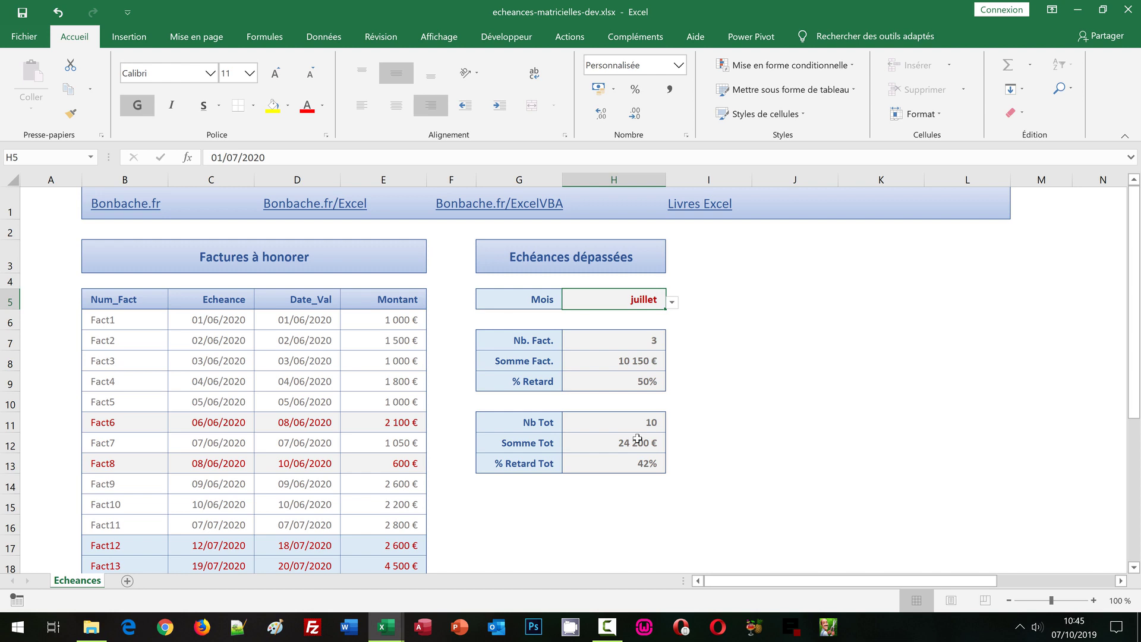
{"action": "left_click", "coordinate": [766, 297]}
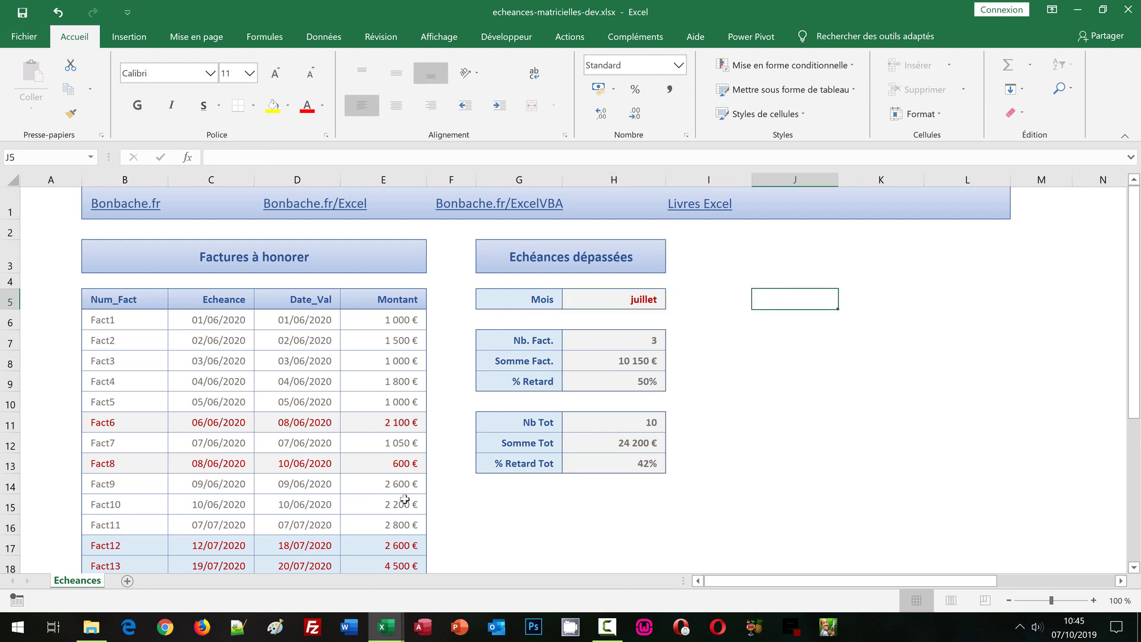
{"action": "mouse_move", "coordinate": [384, 627]}
{"action": "left_click", "coordinate": [446, 564]}
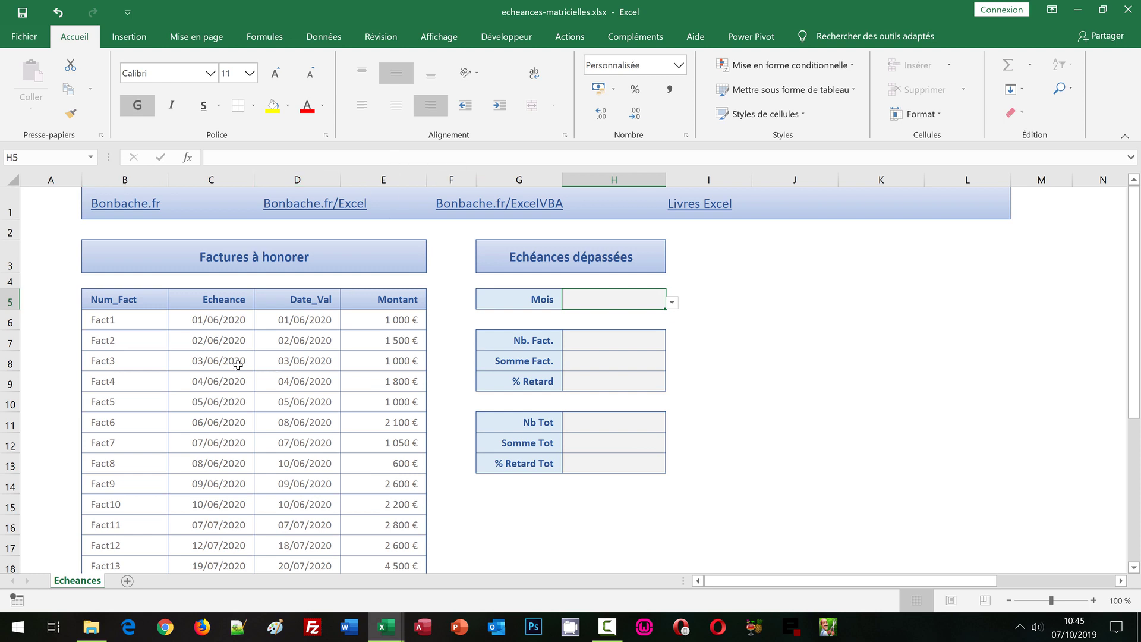
{"action": "left_click", "coordinate": [121, 324]}
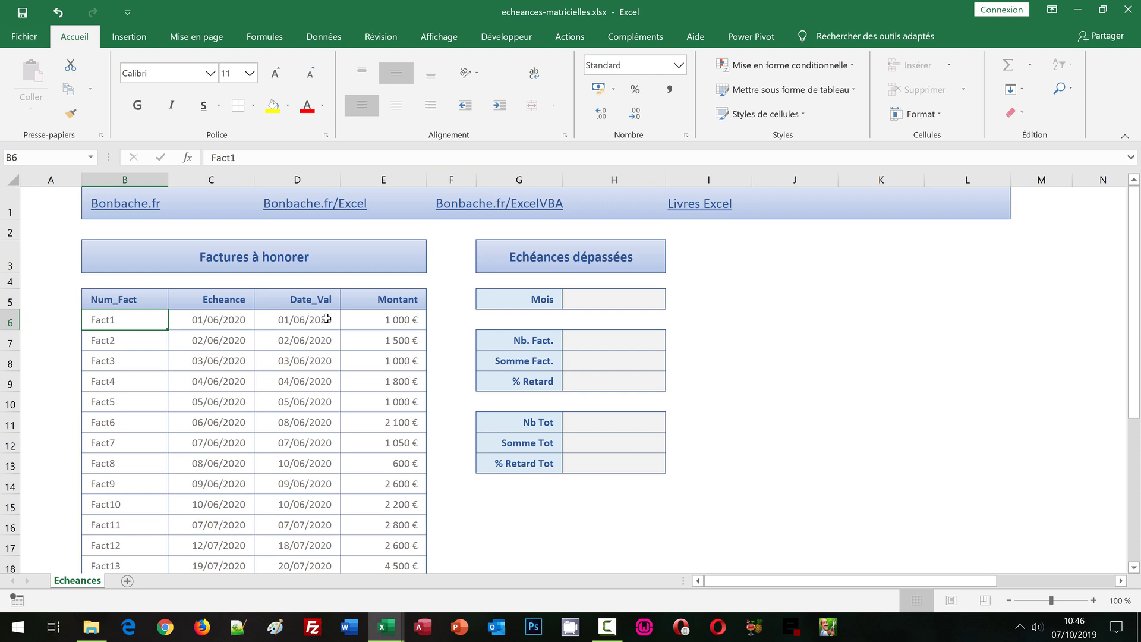
{"action": "left_click", "coordinate": [393, 320]}
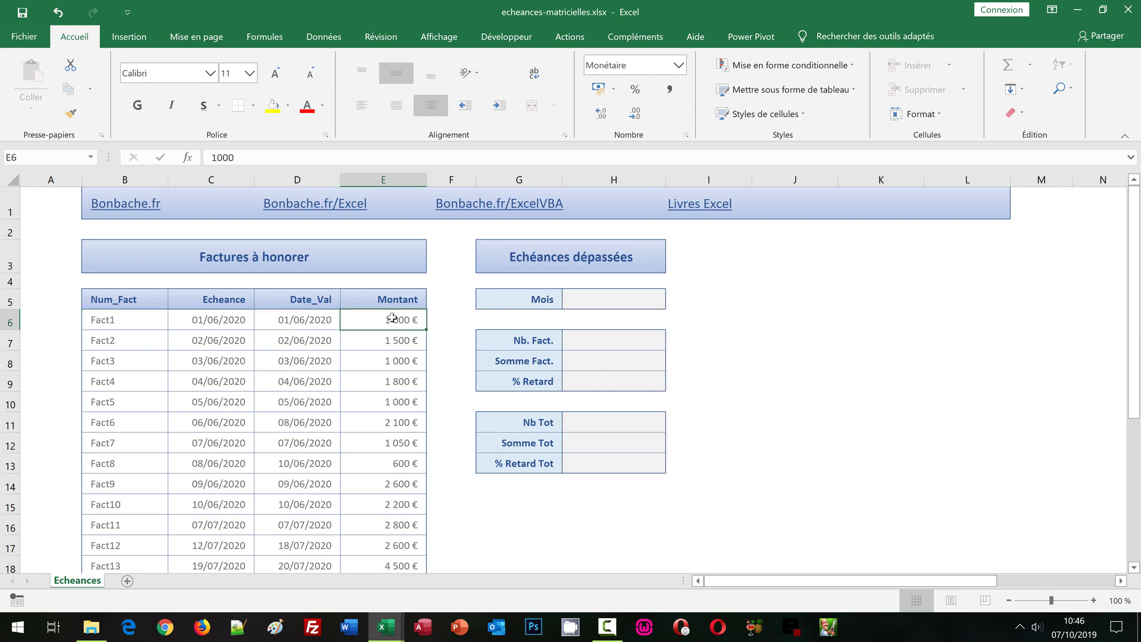
{"action": "left_click", "coordinate": [200, 319]}
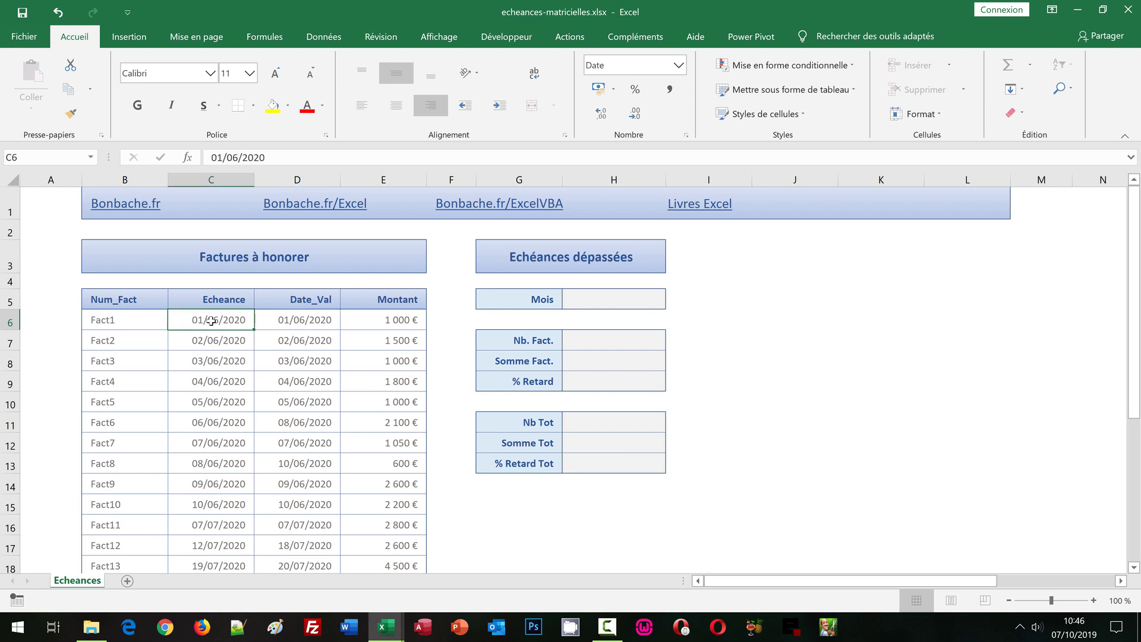
{"action": "left_click", "coordinate": [295, 322]}
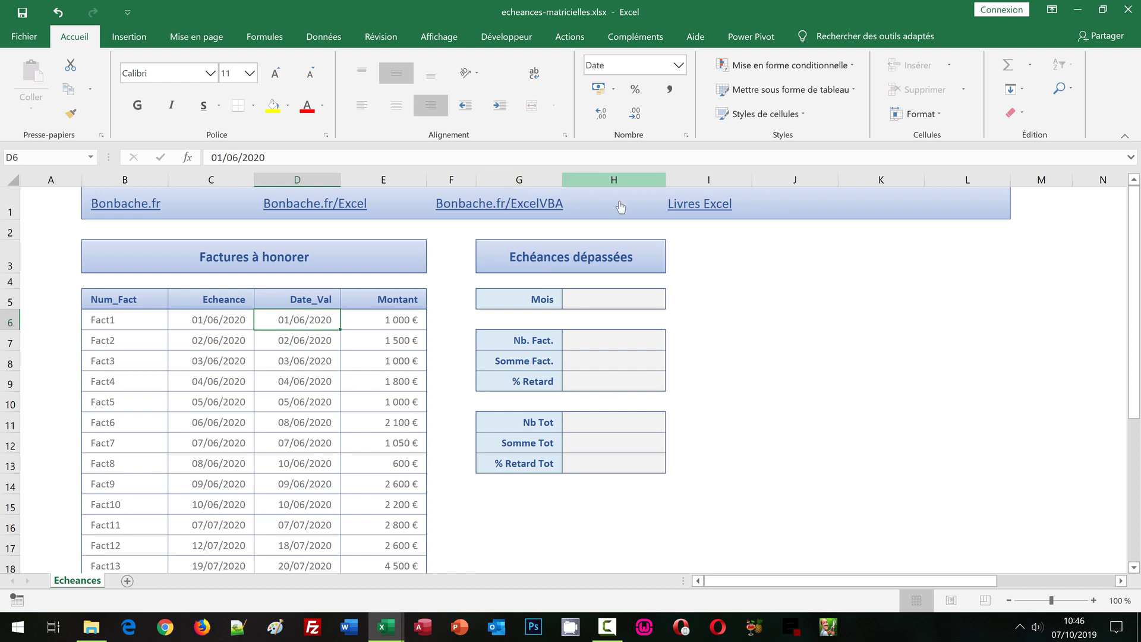
{"action": "left_click", "coordinate": [621, 302]}
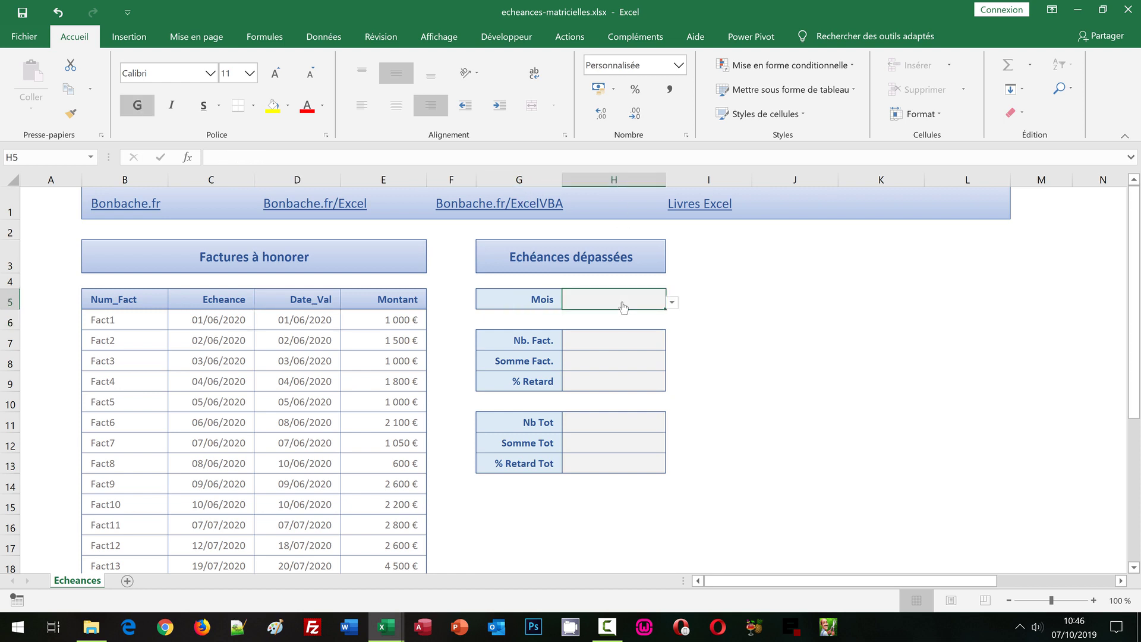
{"action": "left_click", "coordinate": [672, 303]}
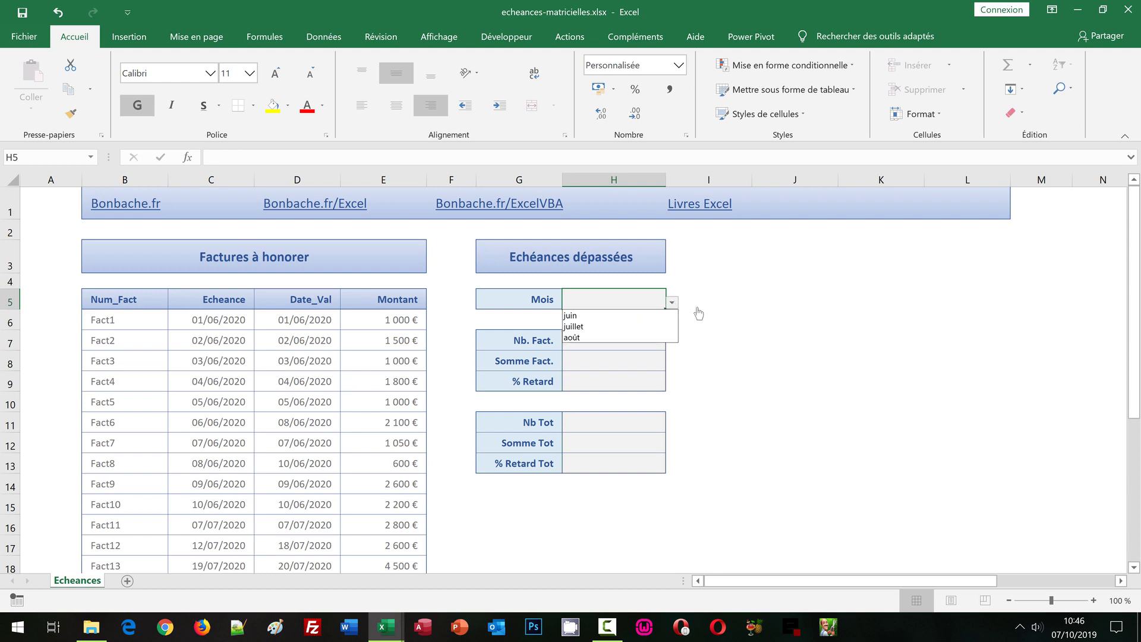
{"action": "left_click", "coordinate": [726, 324]}
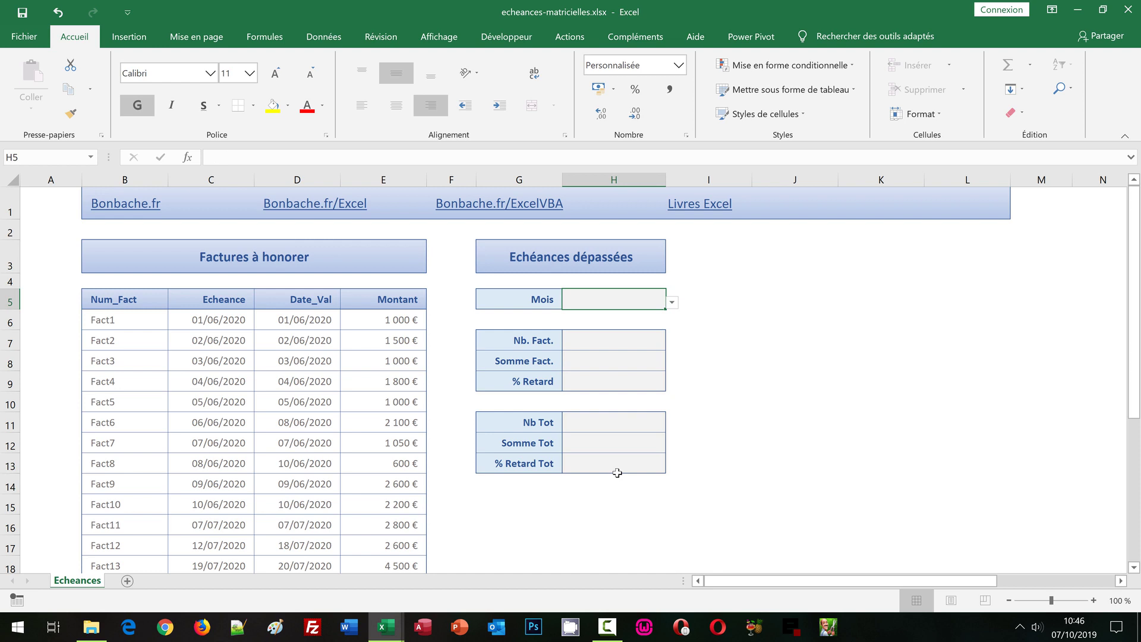
{"action": "left_click", "coordinate": [627, 421]}
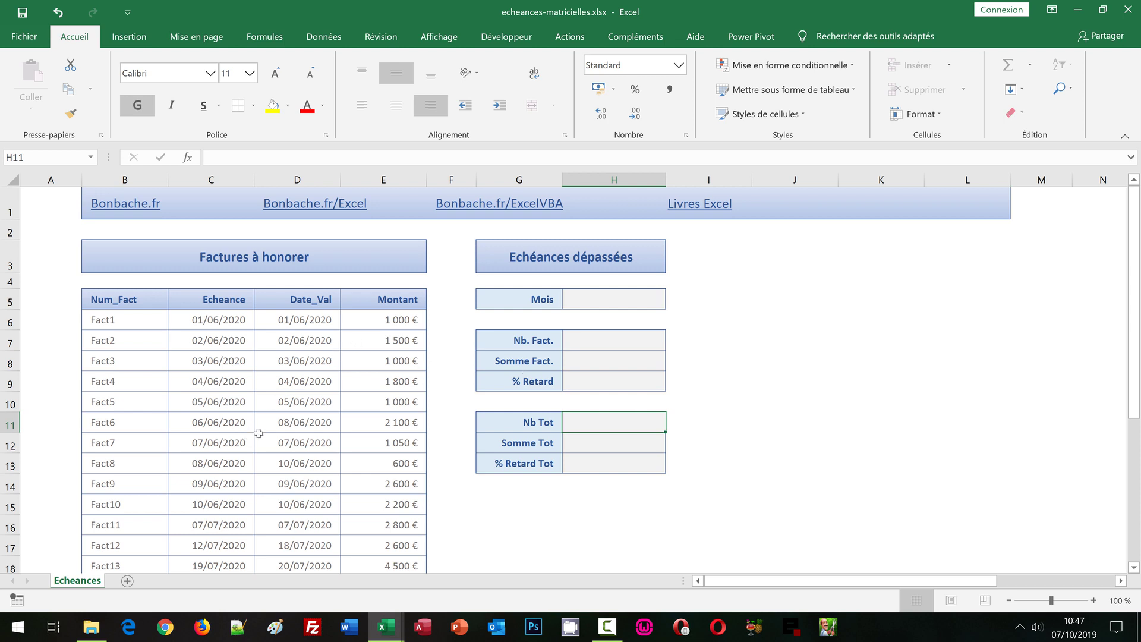
{"action": "scroll", "coordinate": [259, 433], "scroll_direction": "down", "scroll_amount": 2}
{"action": "scroll", "coordinate": [318, 412], "scroll_direction": "down", "scroll_amount": 1}
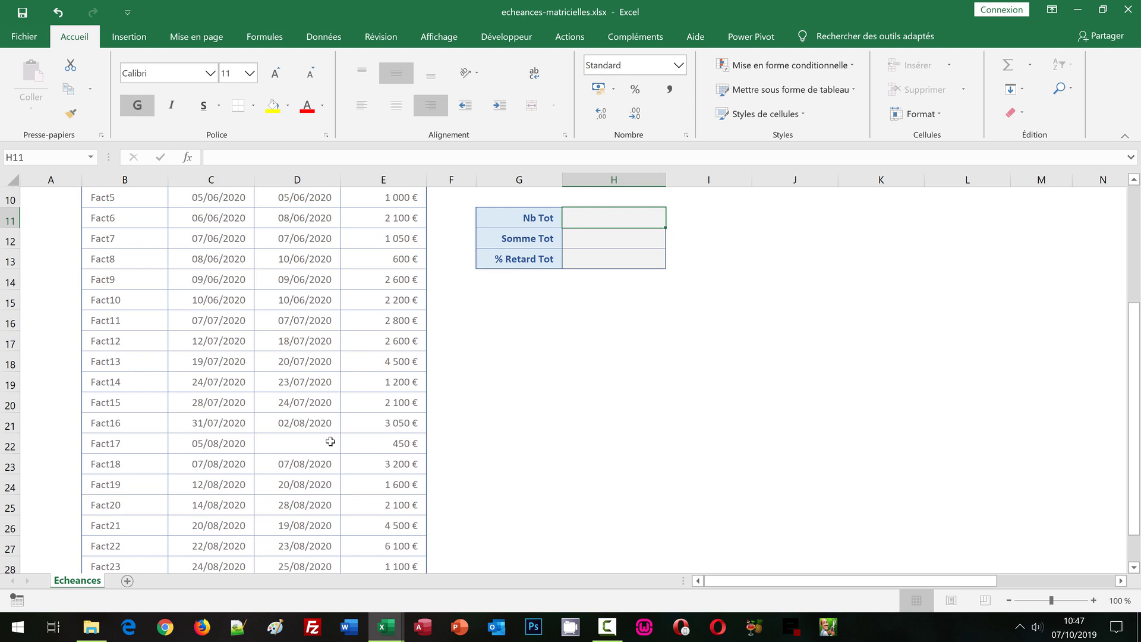
{"action": "left_click", "coordinate": [301, 444]}
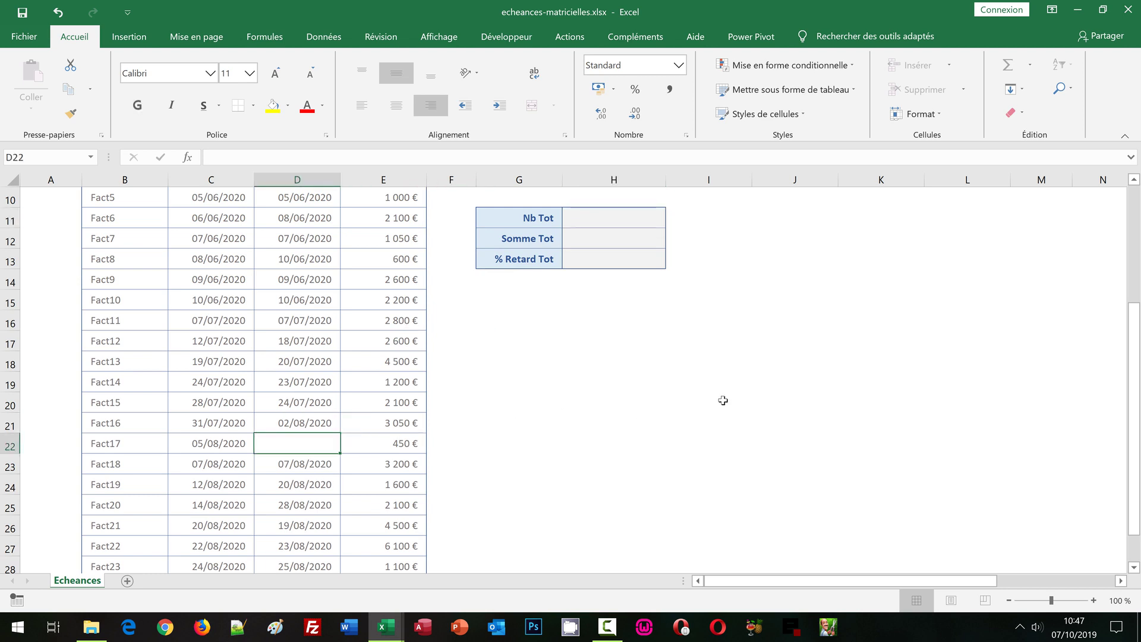
{"action": "scroll", "coordinate": [731, 397], "scroll_direction": "up", "scroll_amount": 3}
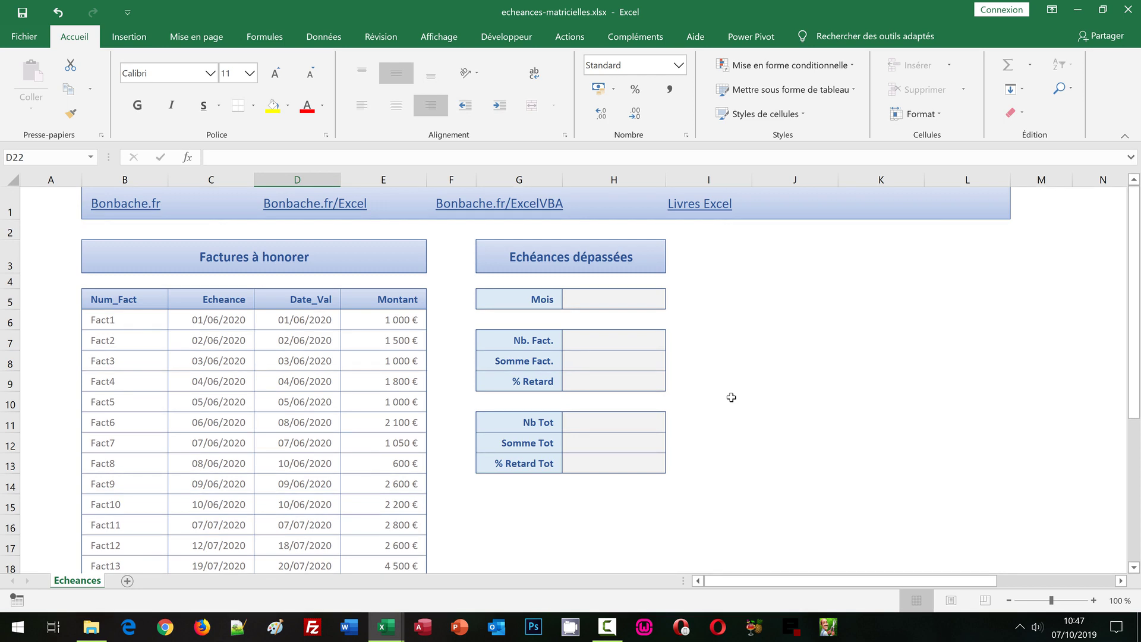
{"action": "left_click", "coordinate": [812, 382]}
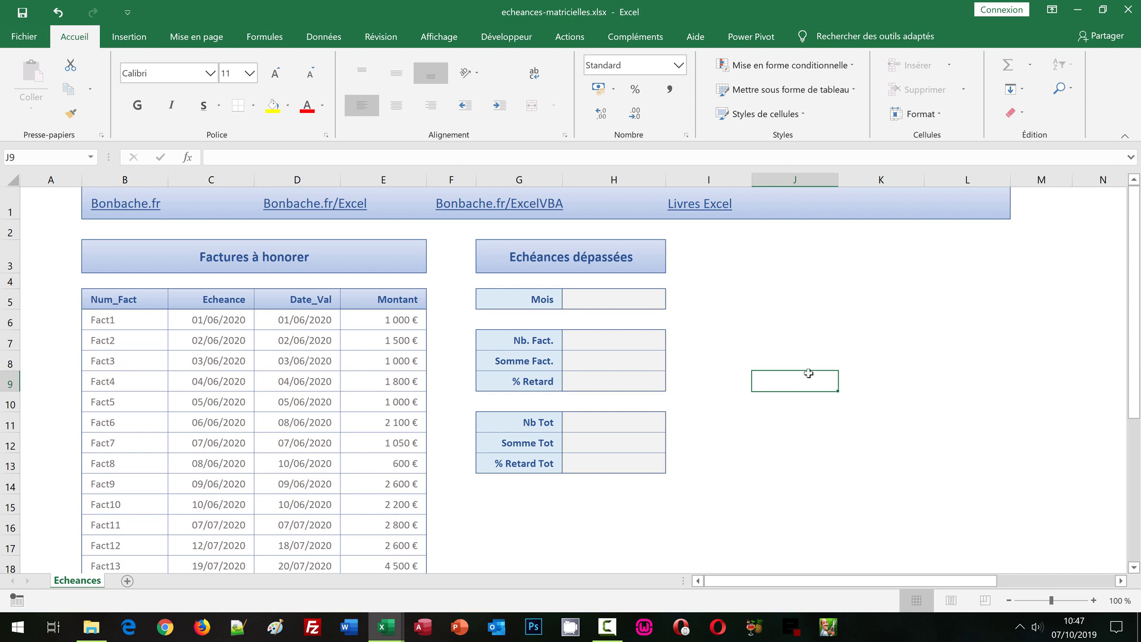
{"action": "left_click", "coordinate": [91, 158]}
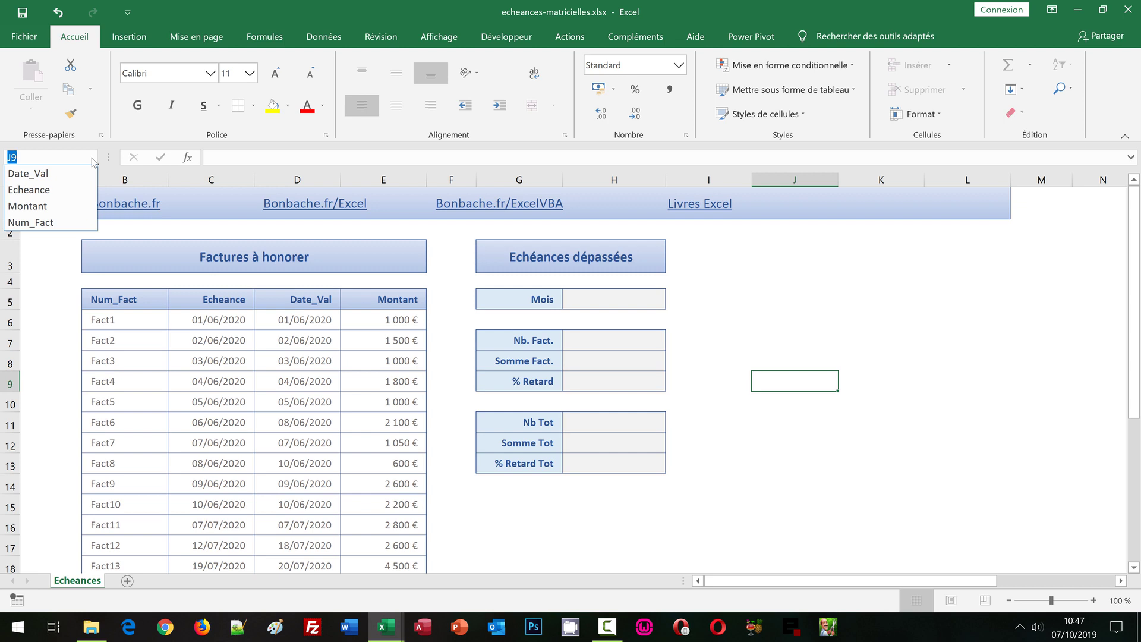
{"action": "left_click", "coordinate": [56, 190]}
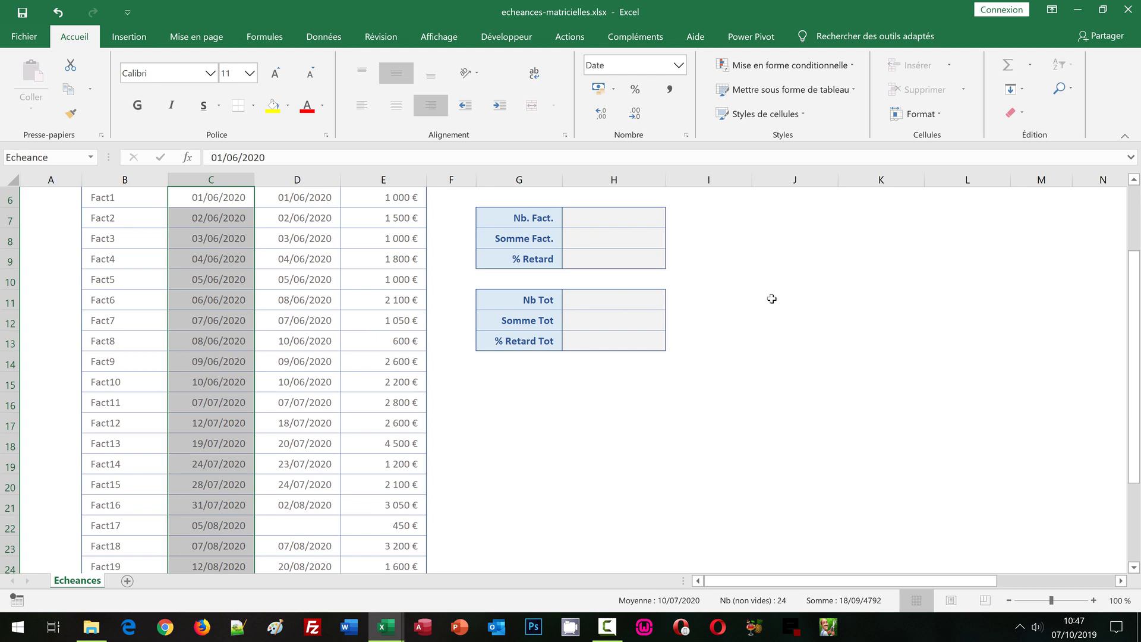
{"action": "left_click", "coordinate": [859, 284]}
{"action": "scroll", "coordinate": [880, 311], "scroll_direction": "up", "scroll_amount": 2}
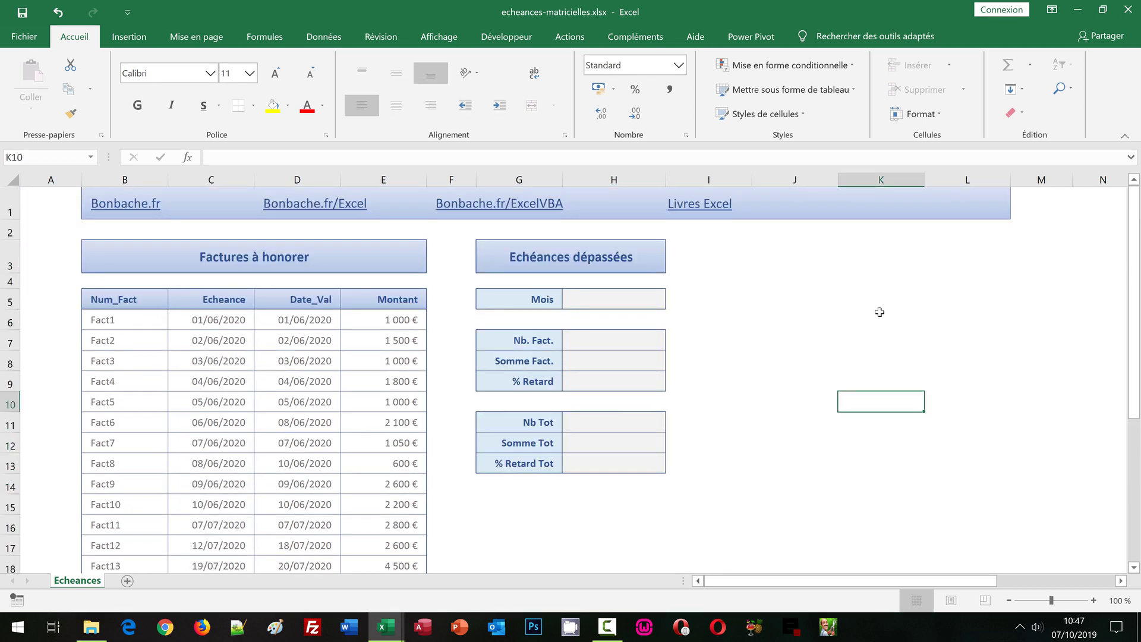
{"action": "left_click", "coordinate": [615, 421]}
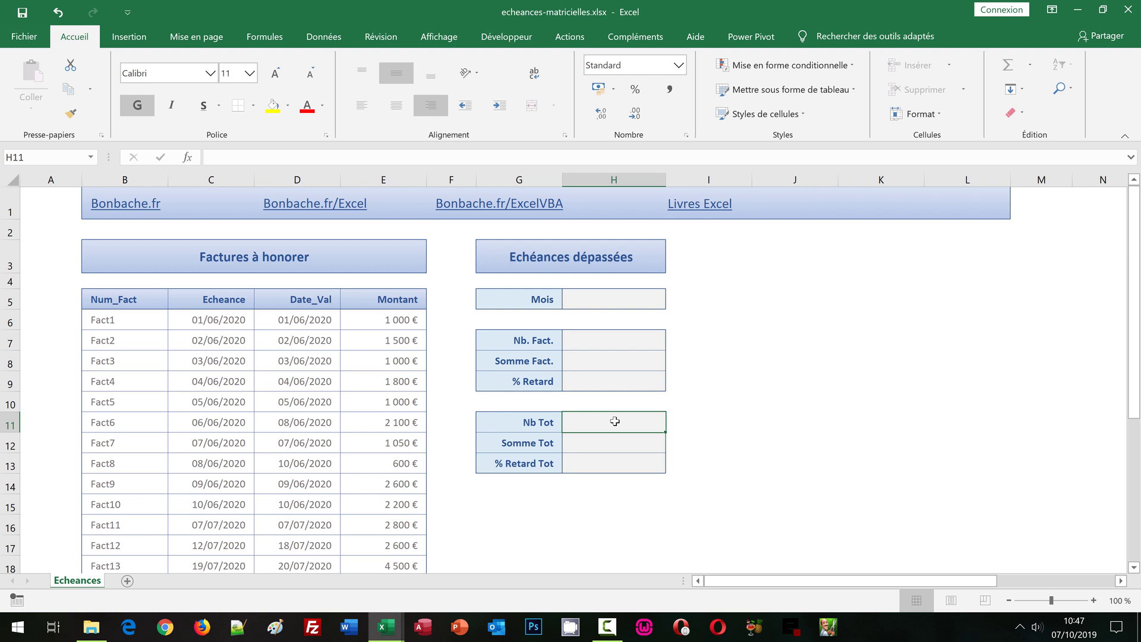
Start the H11 formula as =SommeProd(((Date_val)>( to test later payment dates.
{"action": "type", "text": "="}
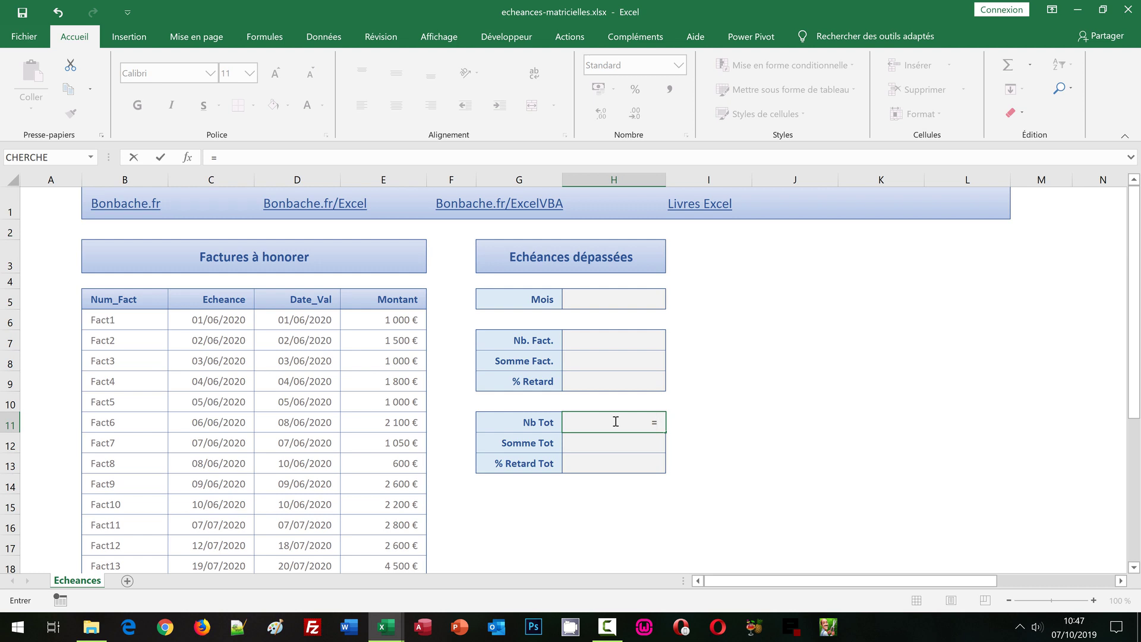
{"action": "type", "text": "S"}
{"action": "type", "text": "ommeProd"}
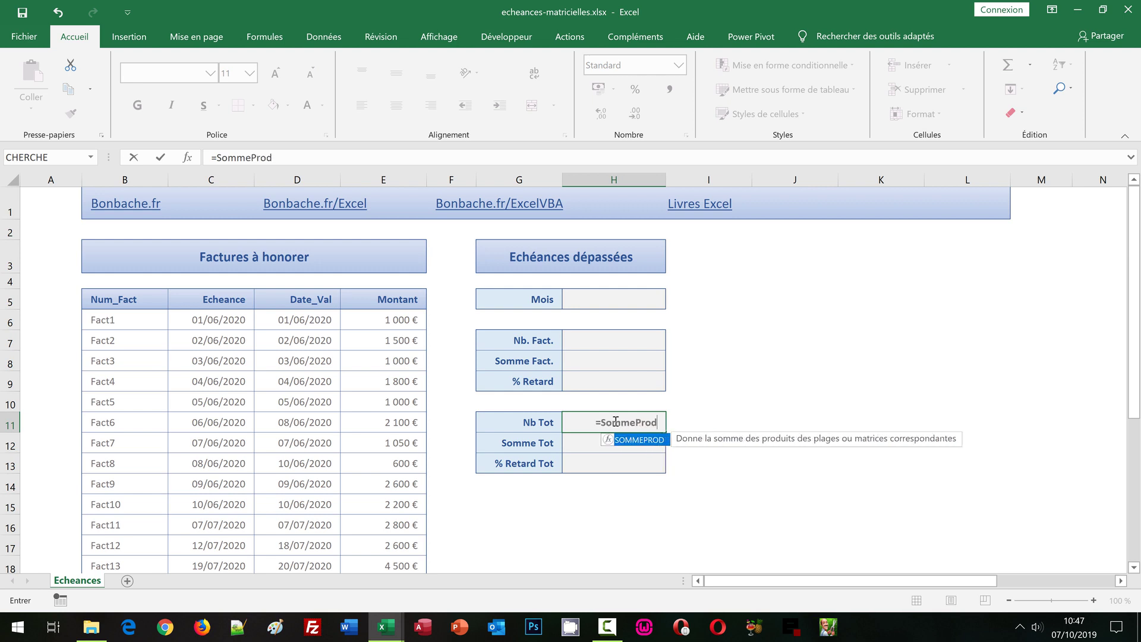
{"action": "type", "text": "("}
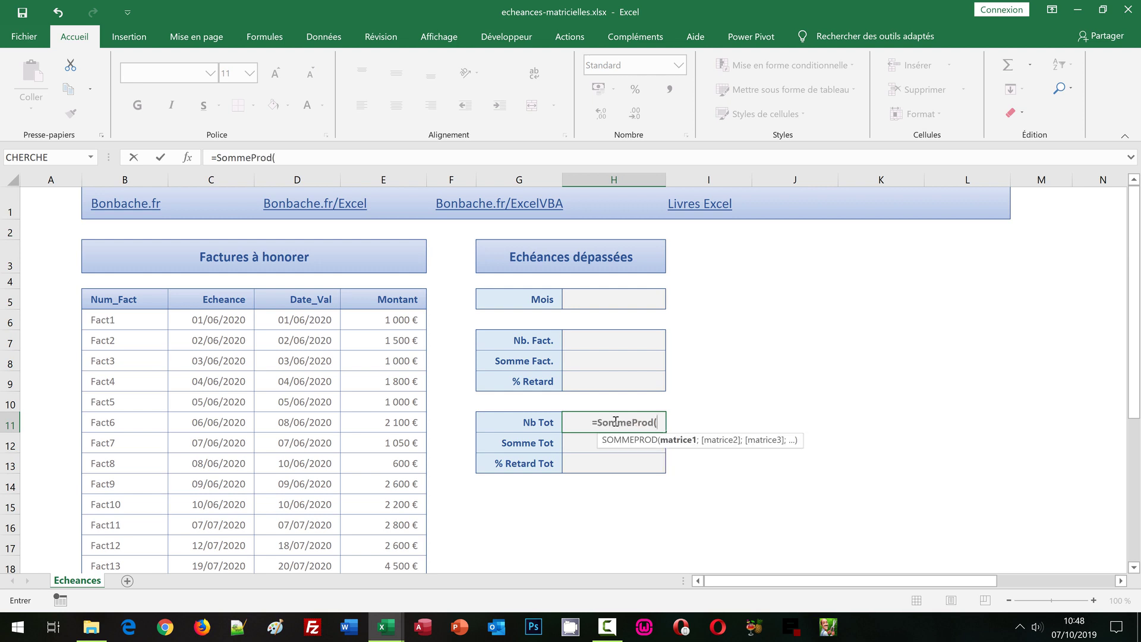
{"action": "type", "text": "(("}
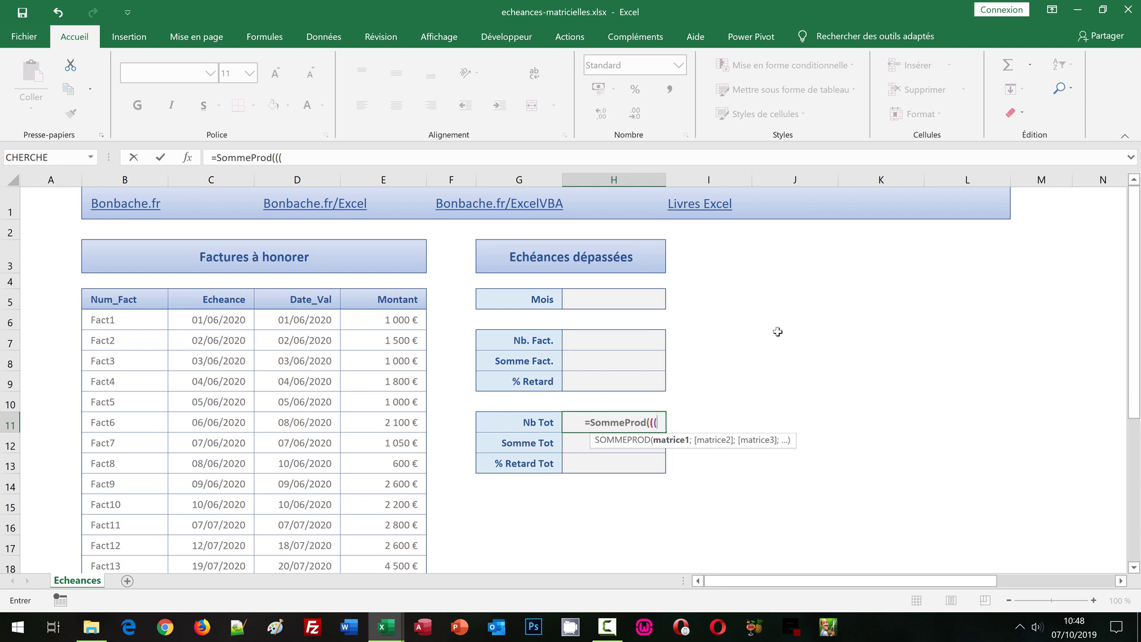
{"action": "type", "text": "Date_"}
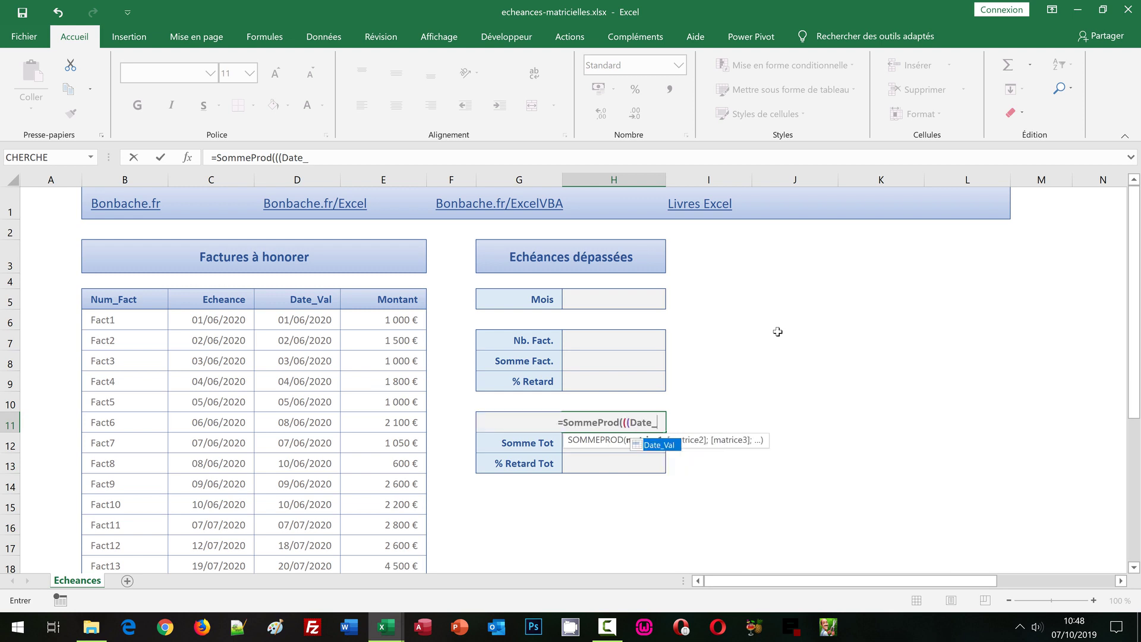
{"action": "type", "text": "val"}
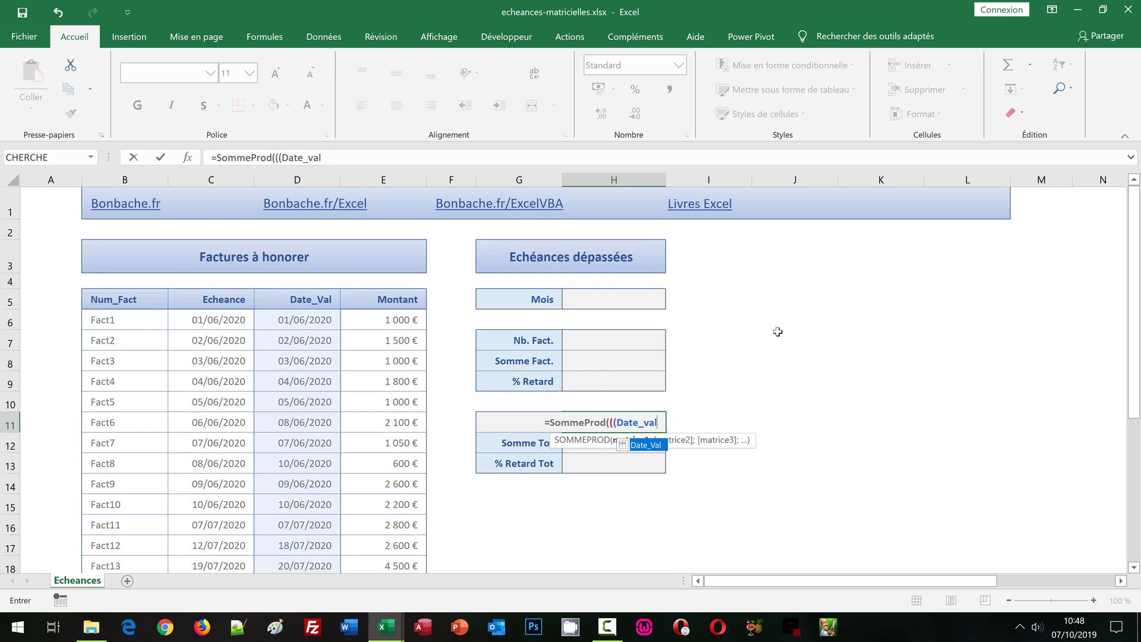
{"action": "type", "text": ")"}
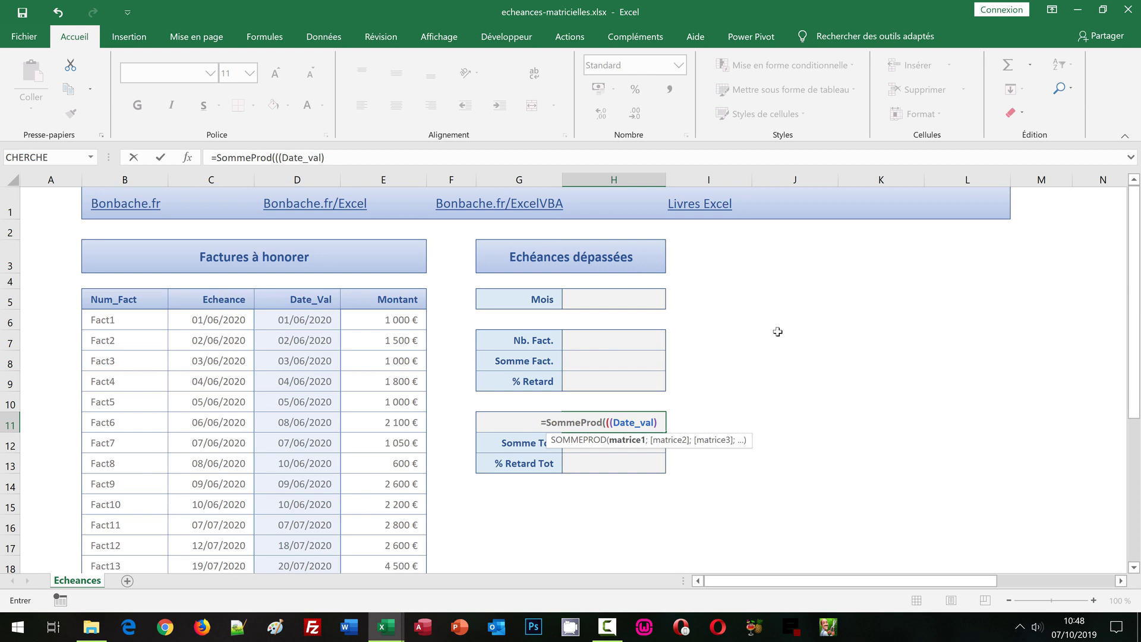
{"action": "type", "text": ">"}
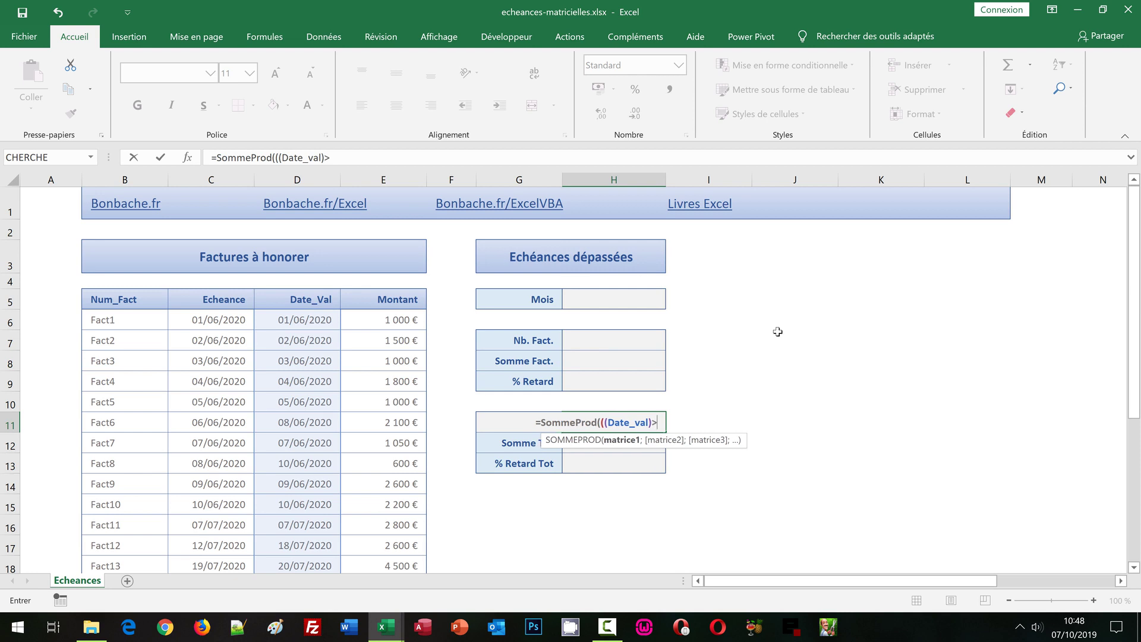
{"action": "type", "text": "("}
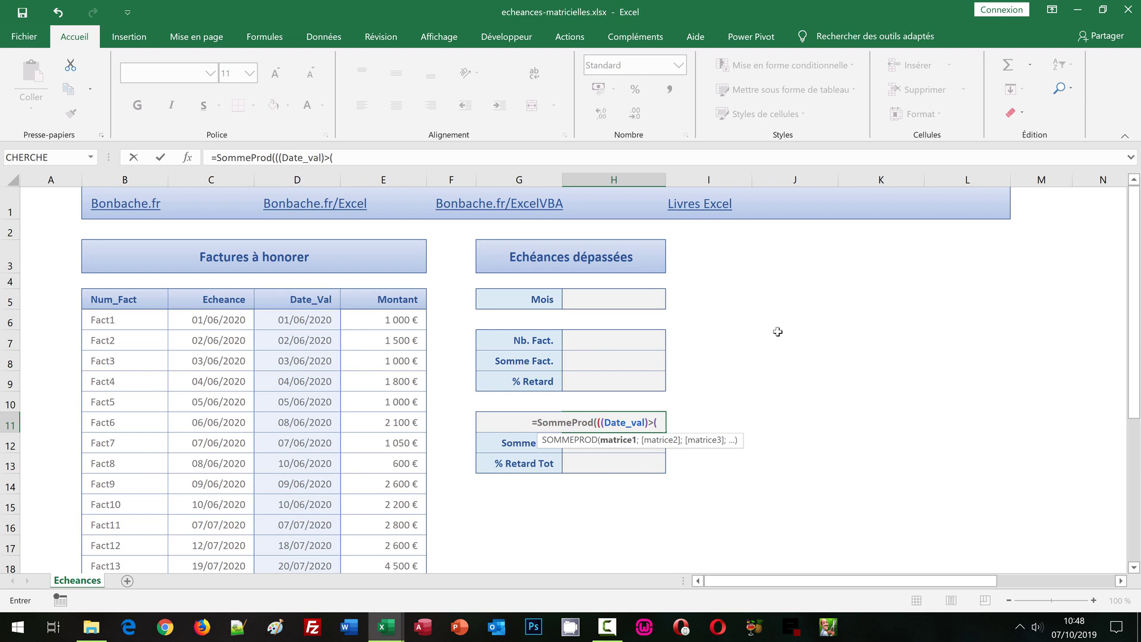
Compare Date_val against the Echeance name, close the test and open a second condition with +(.
{"action": "type", "text": "Ech"}
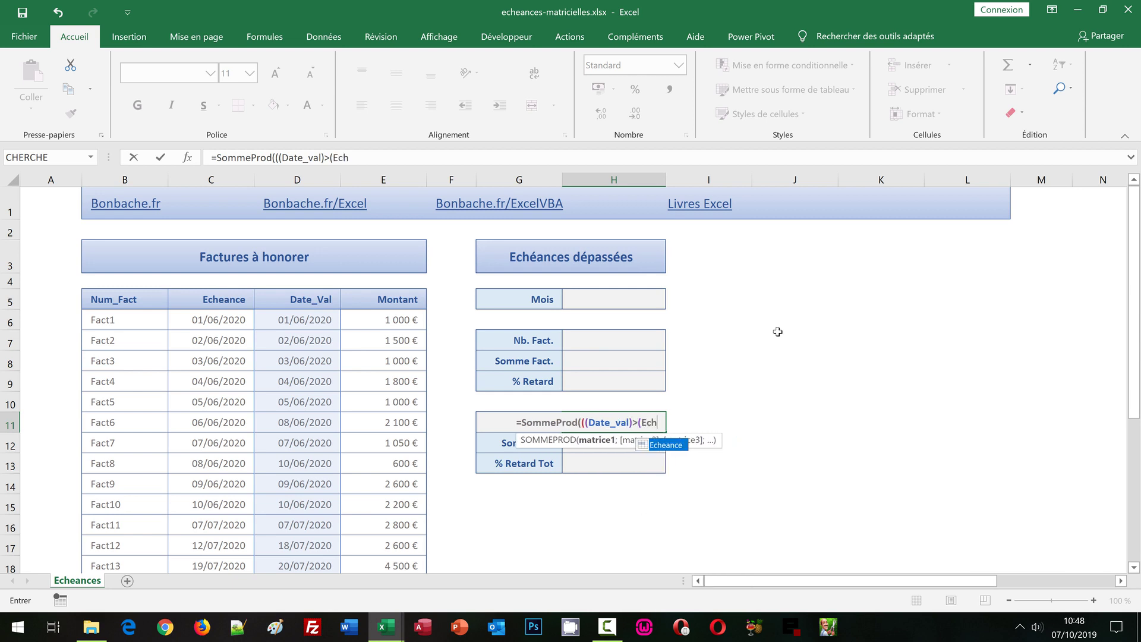
{"action": "type", "text": "e"}
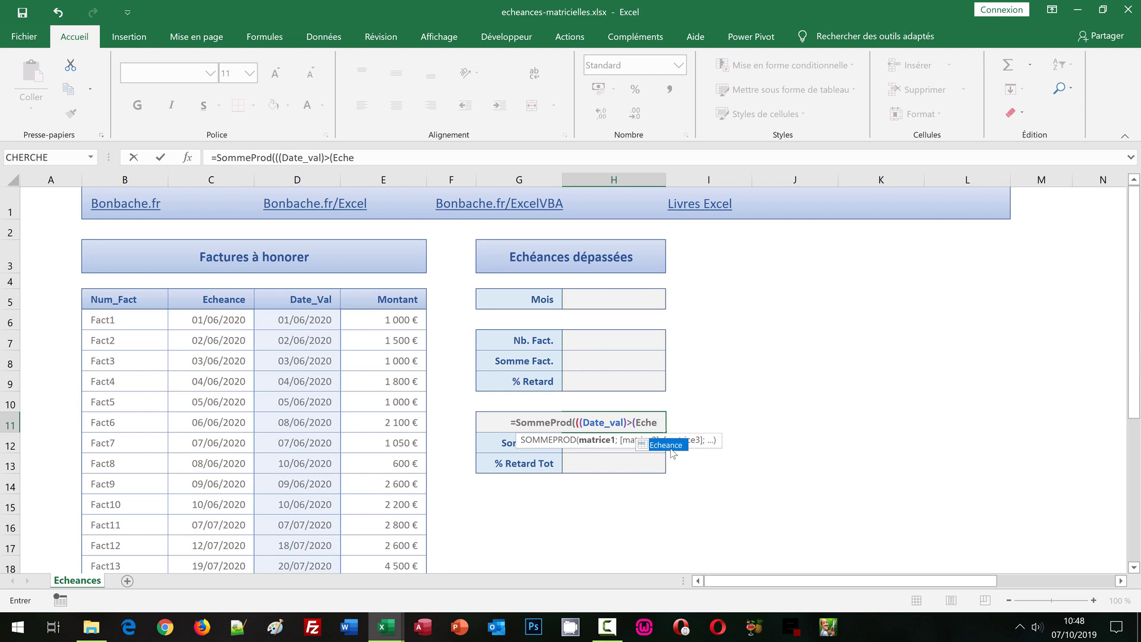
{"action": "double_click", "coordinate": [667, 446]}
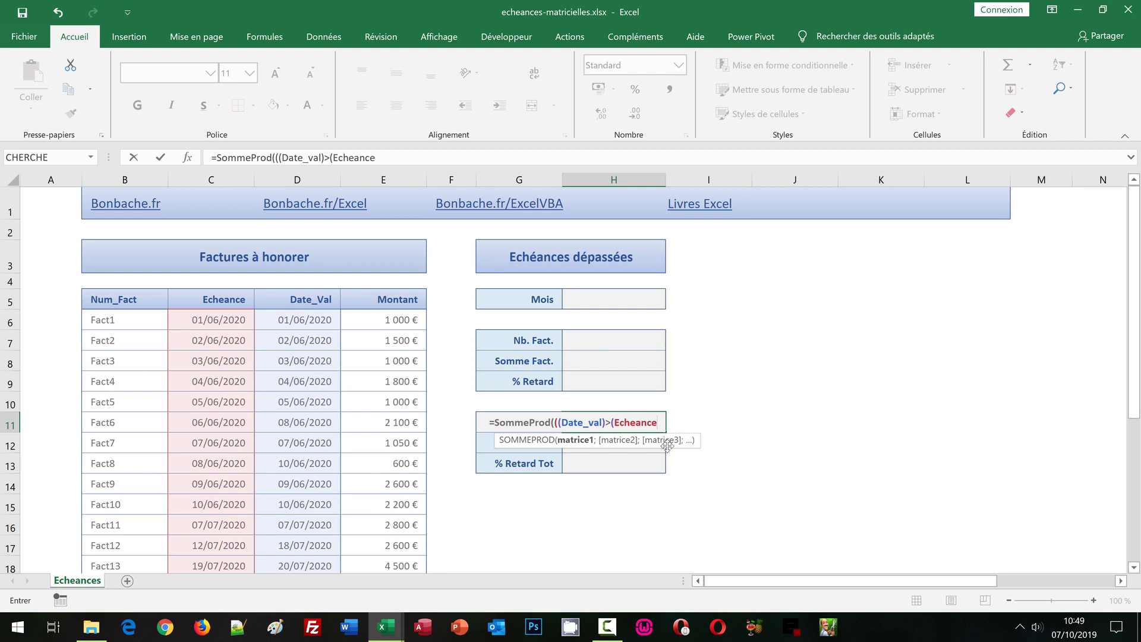
{"action": "type", "text": ")"}
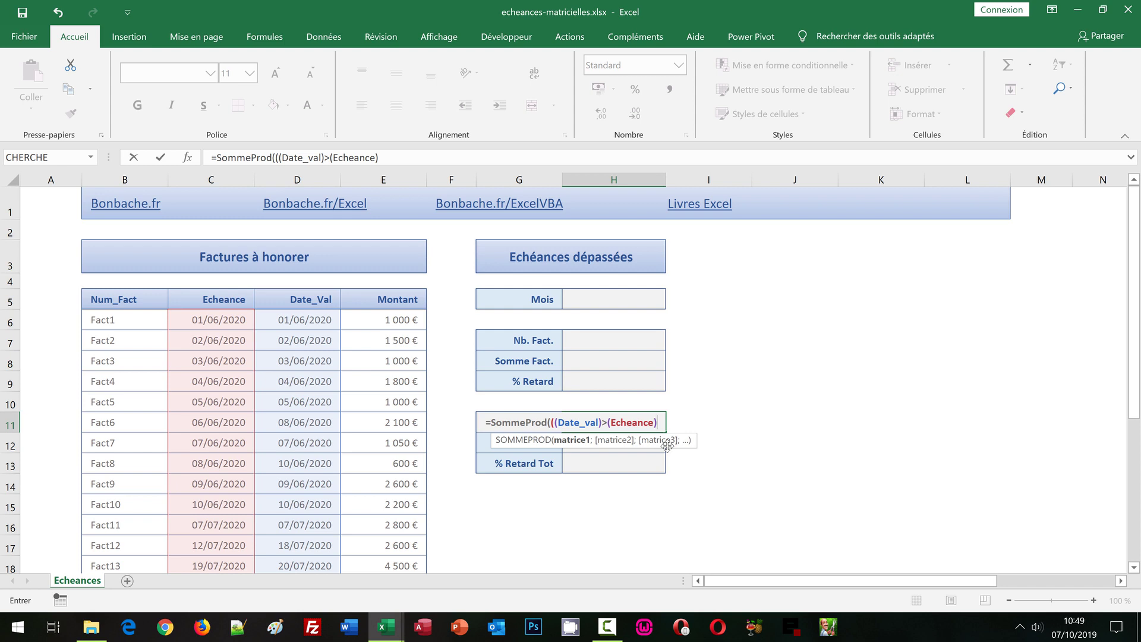
{"action": "type", "text": ")"}
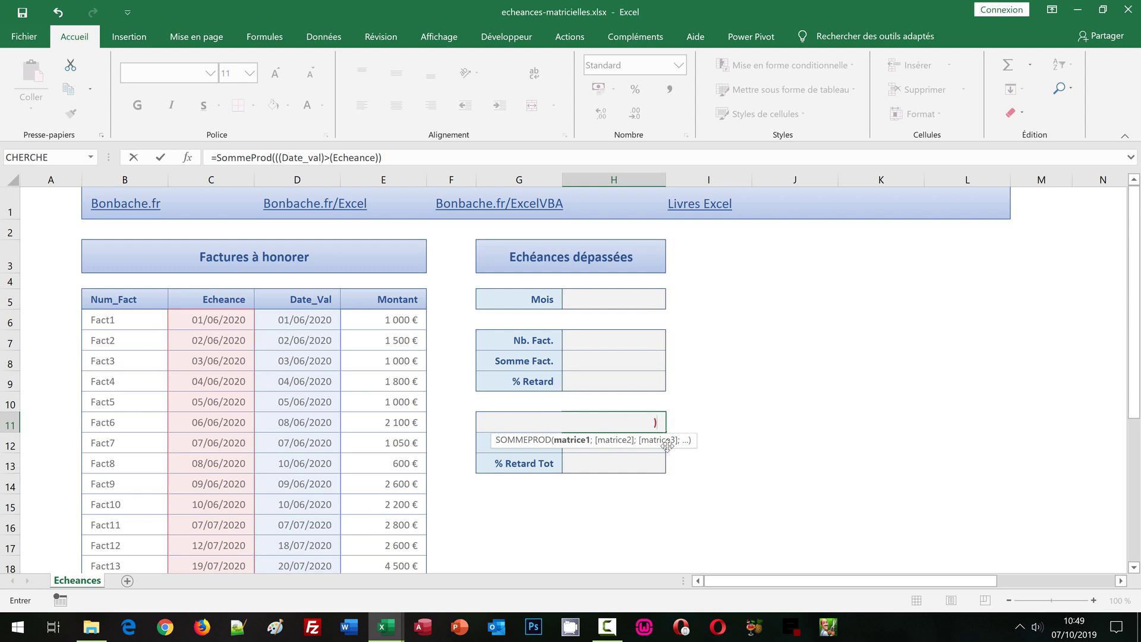
{"action": "type", "text": "+"}
{"action": "type", "text": "("}
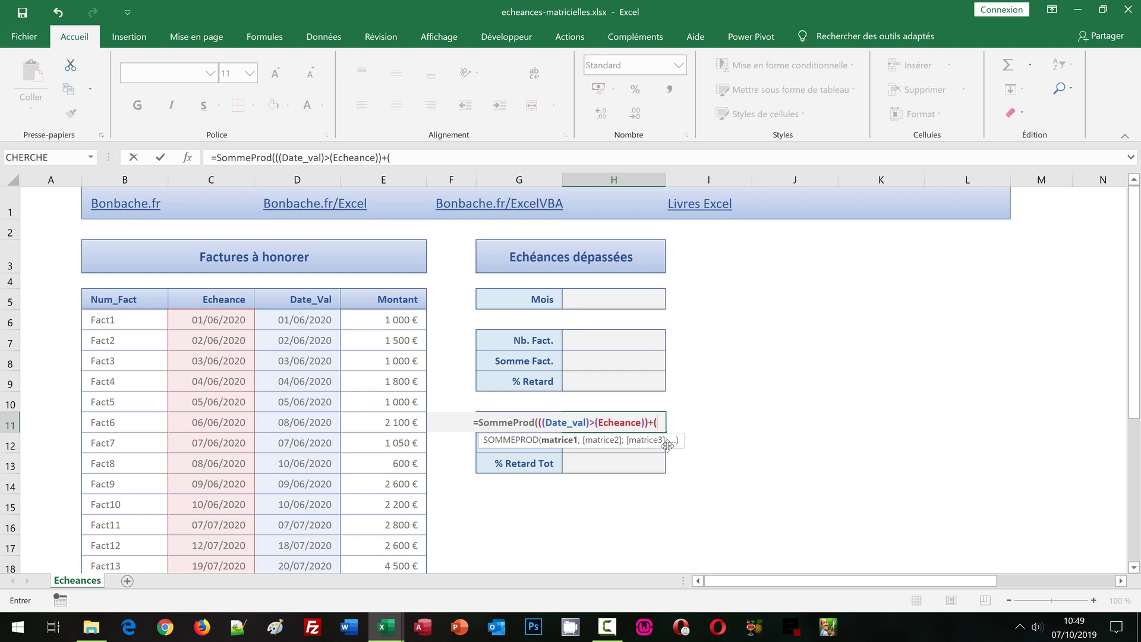
Add the Date_val="" unpaid condition and close the formula so Nb Tot shows 10.
{"action": "type", "text": "Date_"}
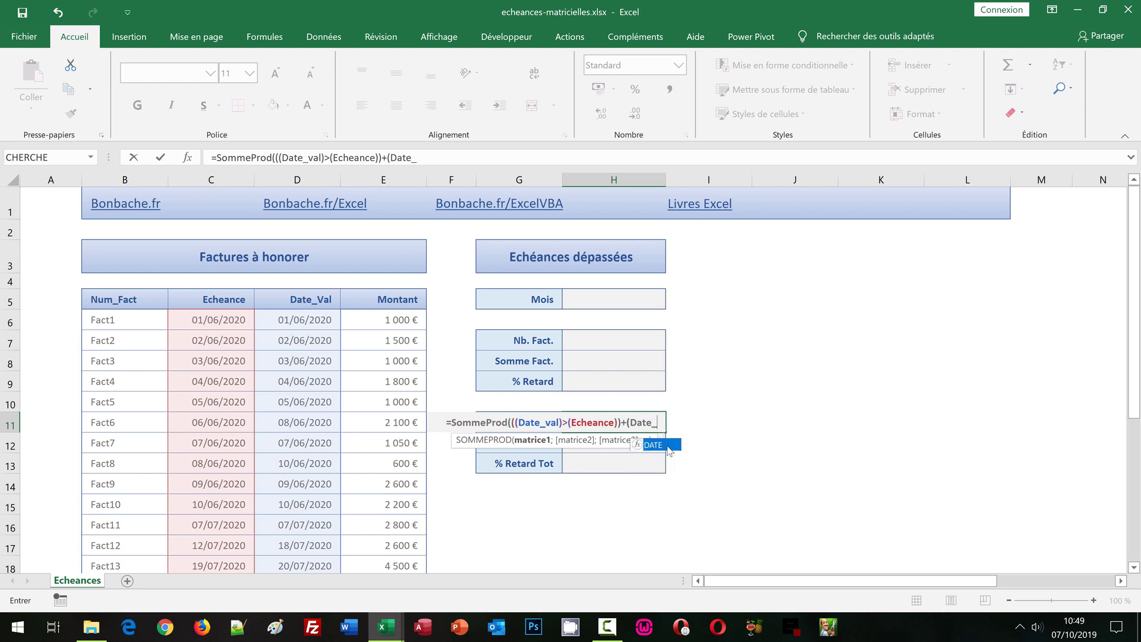
{"action": "type", "text": "val"}
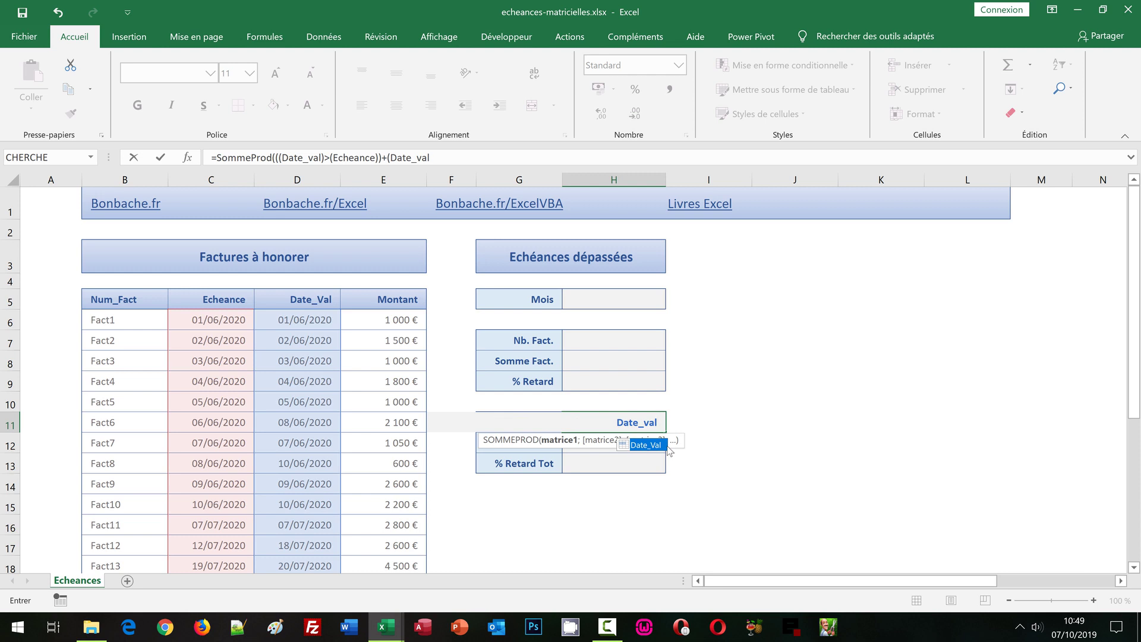
{"action": "type", "text": "="}
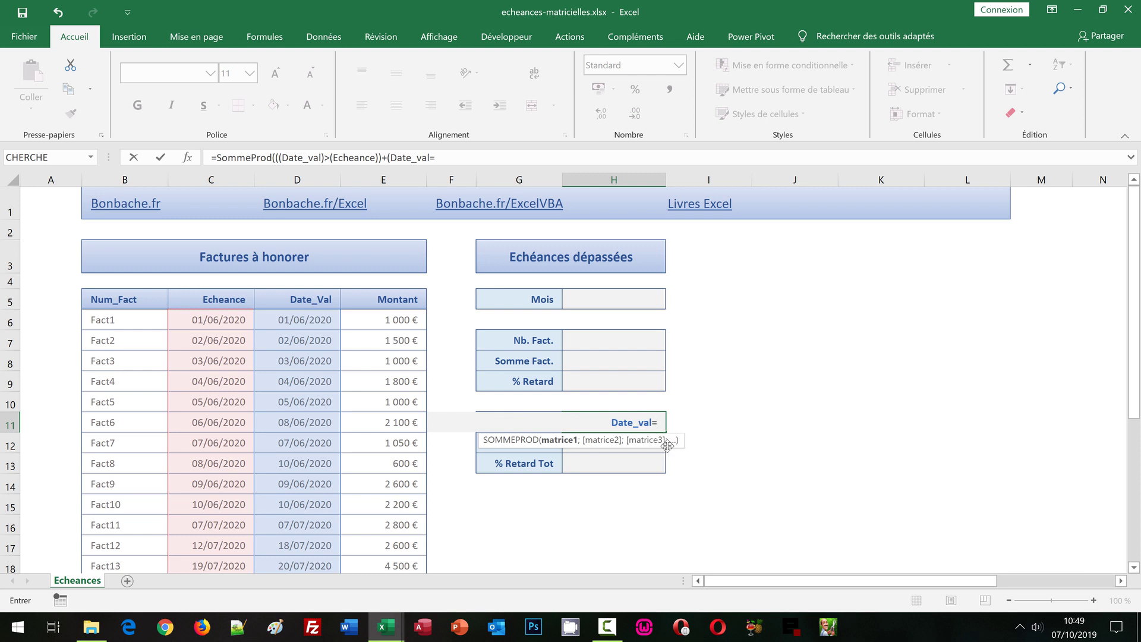
{"action": "type", "text": "\""}
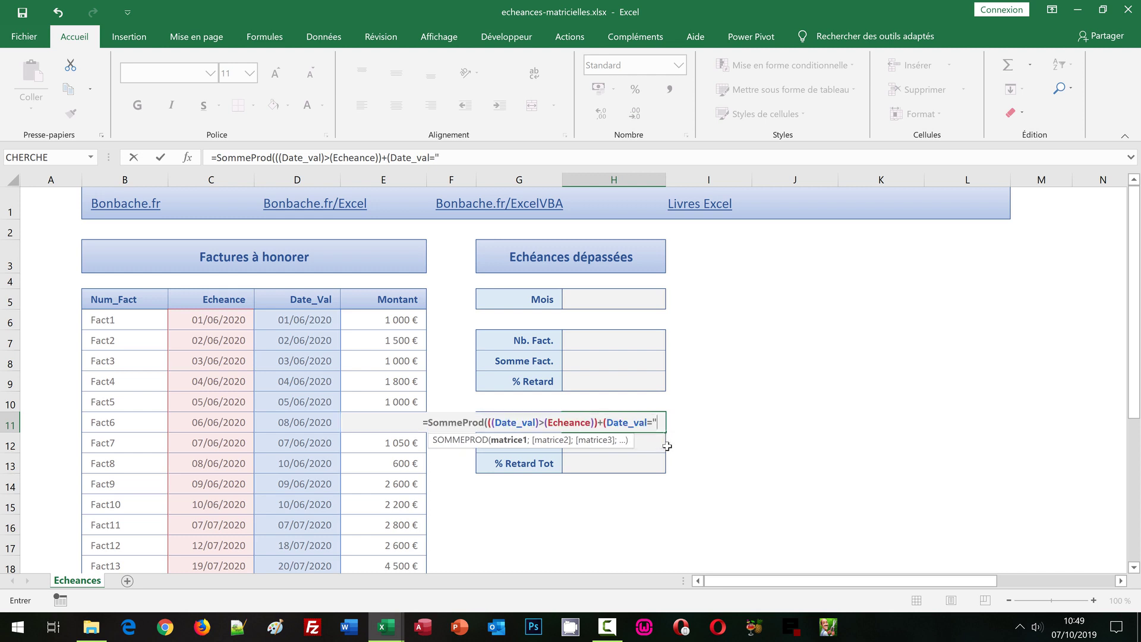
{"action": "type", "text": "\""}
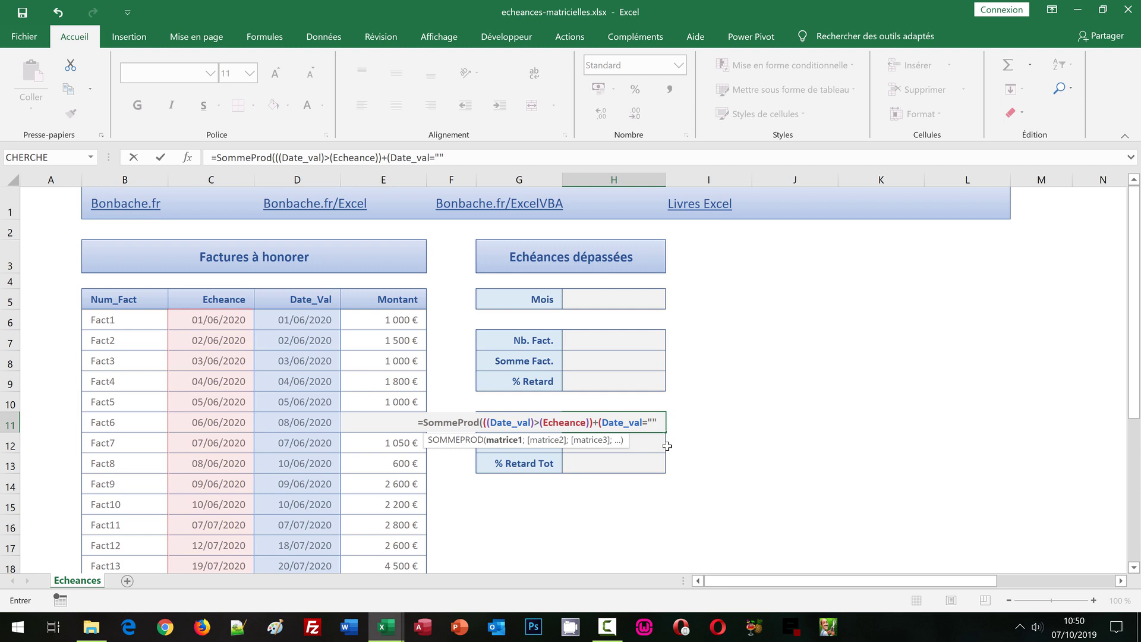
{"action": "type", "text": ")"}
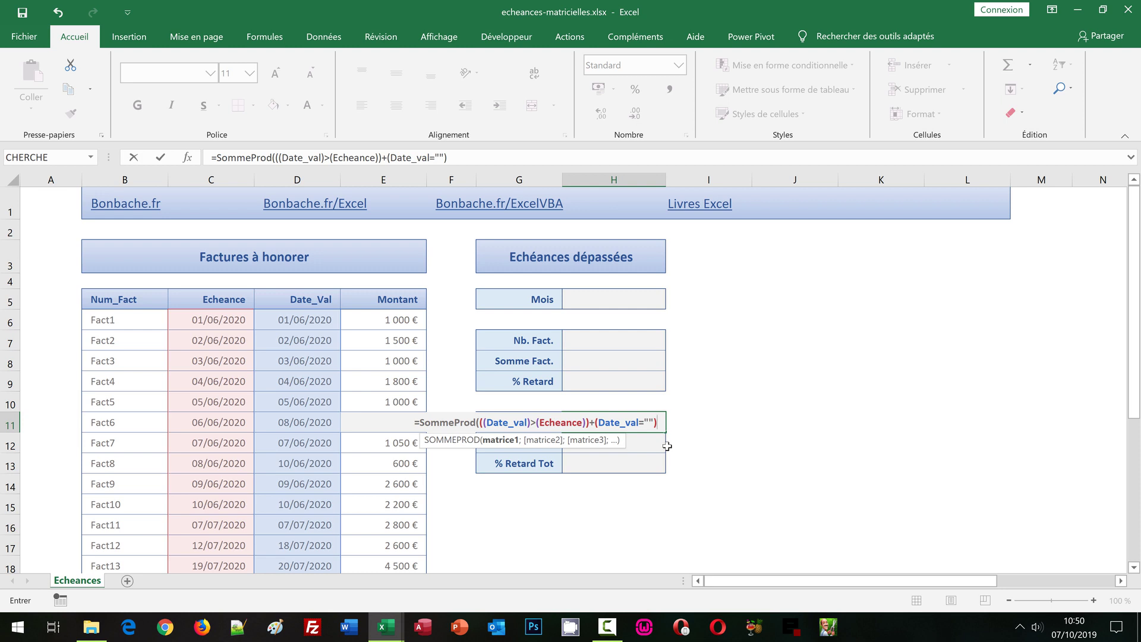
{"action": "type", "text": ")"}
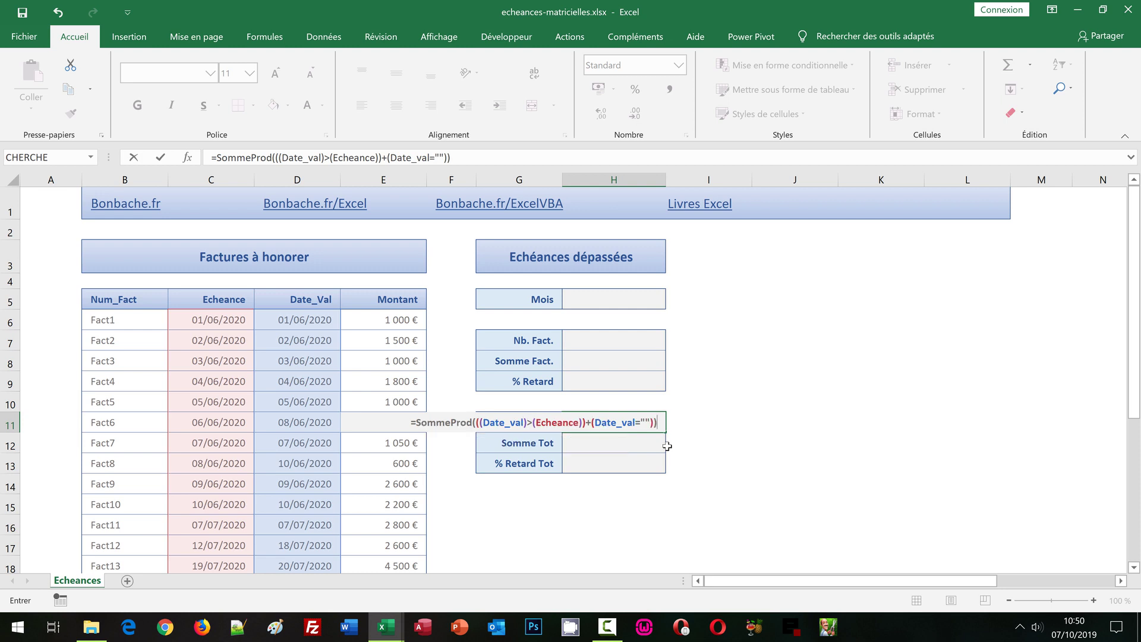
{"action": "key", "text": "Return"}
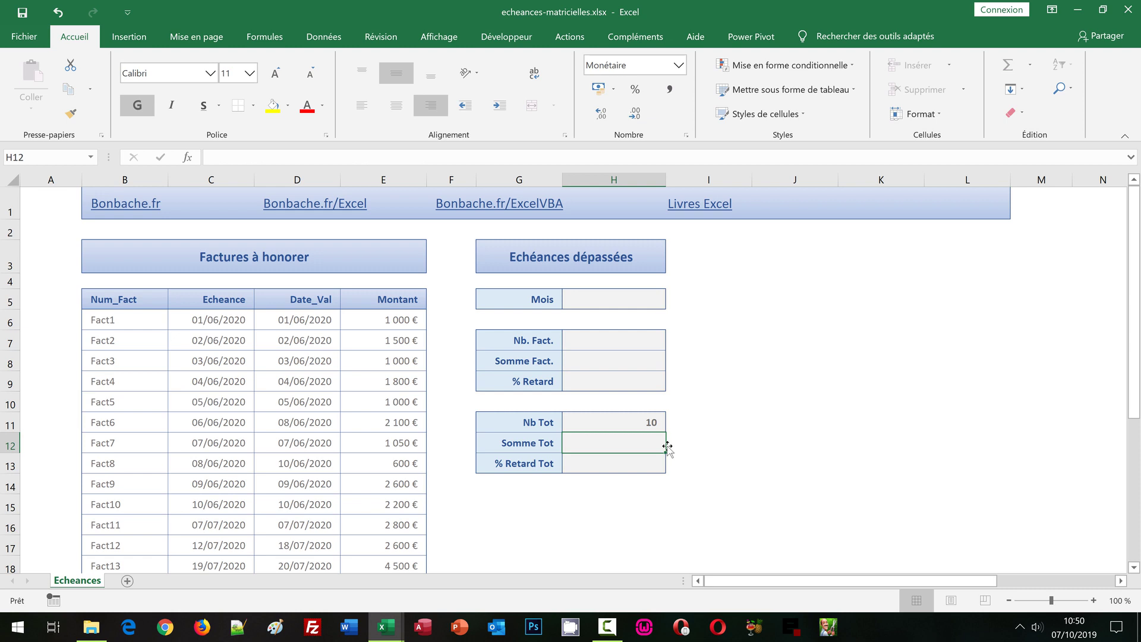
{"action": "left_click", "coordinate": [634, 422]}
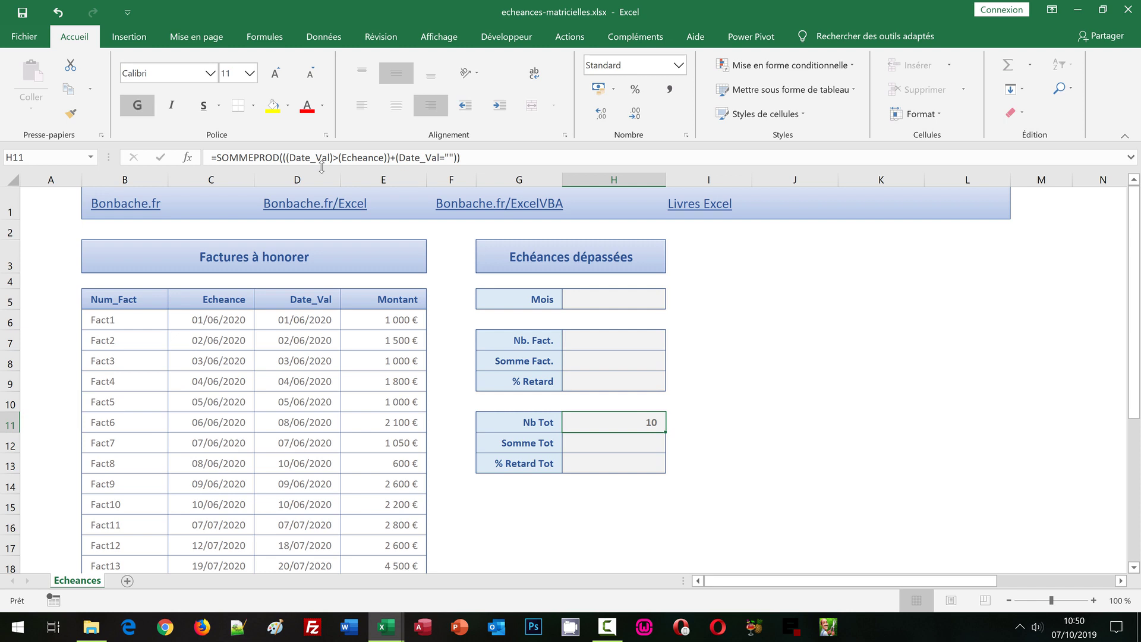
{"action": "left_click", "coordinate": [622, 441]}
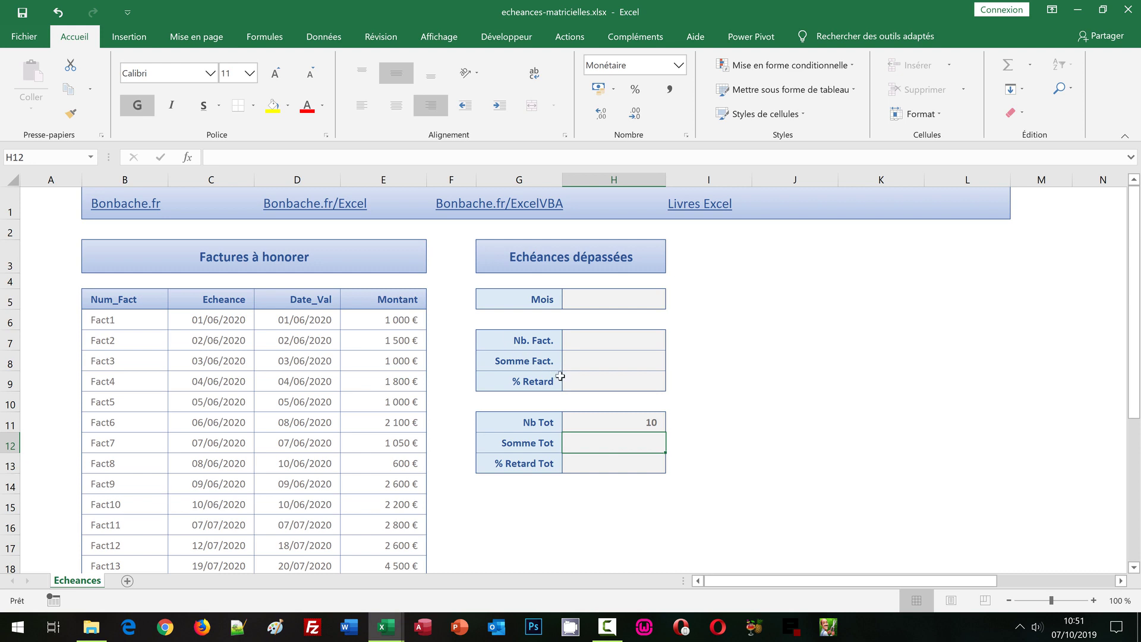
{"action": "left_click", "coordinate": [619, 422]}
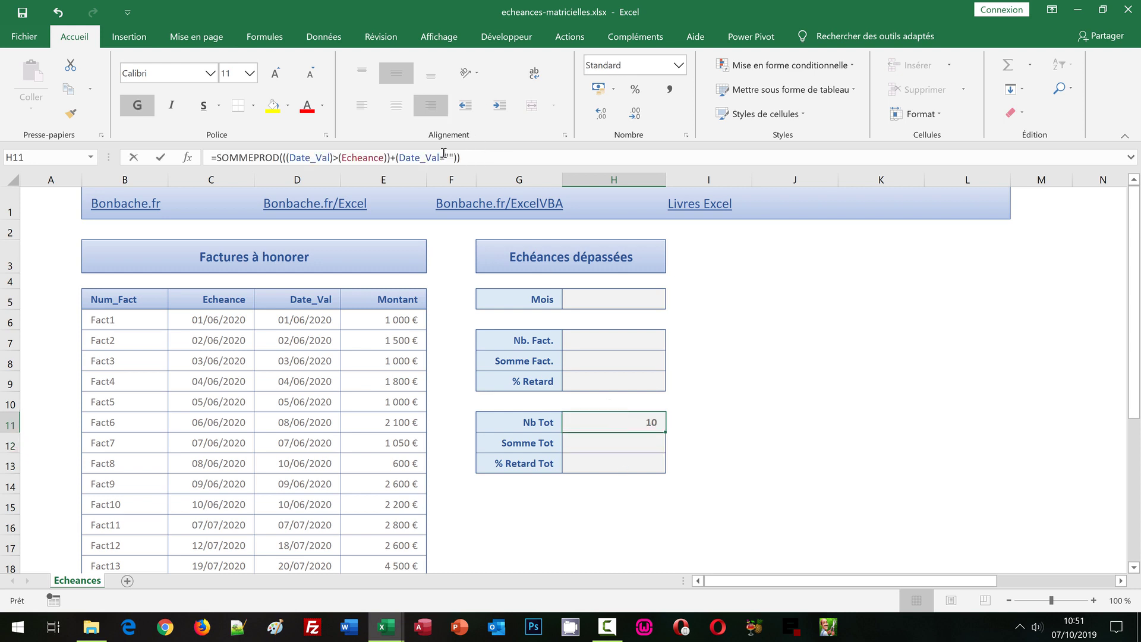
Reuse H11's formula in H12, wrapped and multiplied by (Montant), giving 24 200 €.
{"action": "left_click_drag", "start_coordinate": [461, 157], "coordinate": [206, 154]}
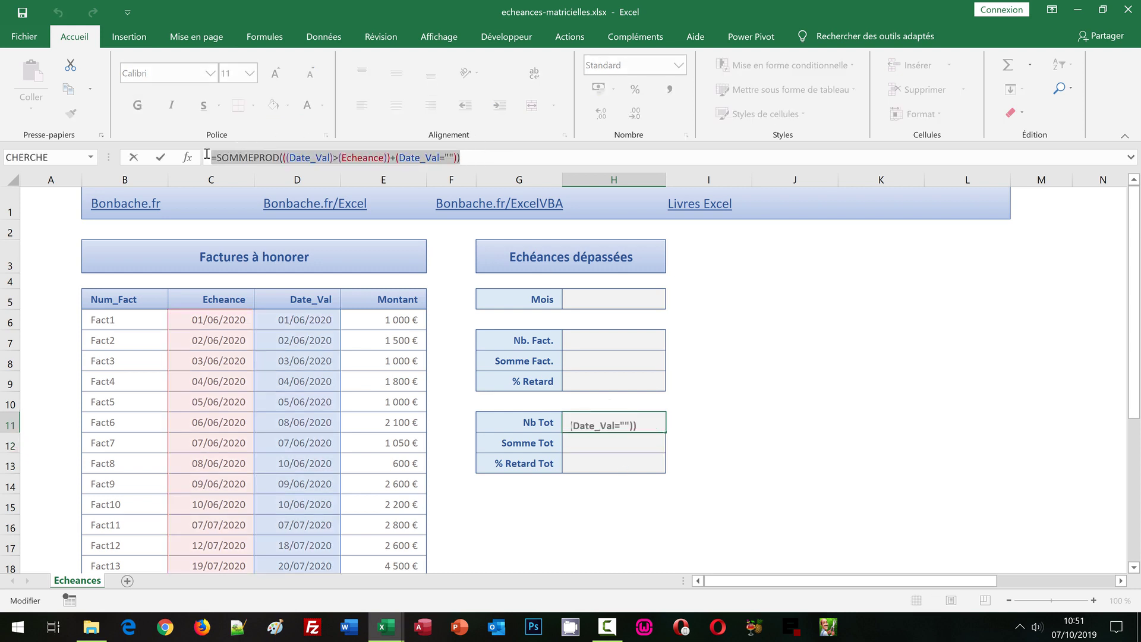
{"action": "key", "text": "ctrl+c"}
{"action": "key", "text": "Return"}
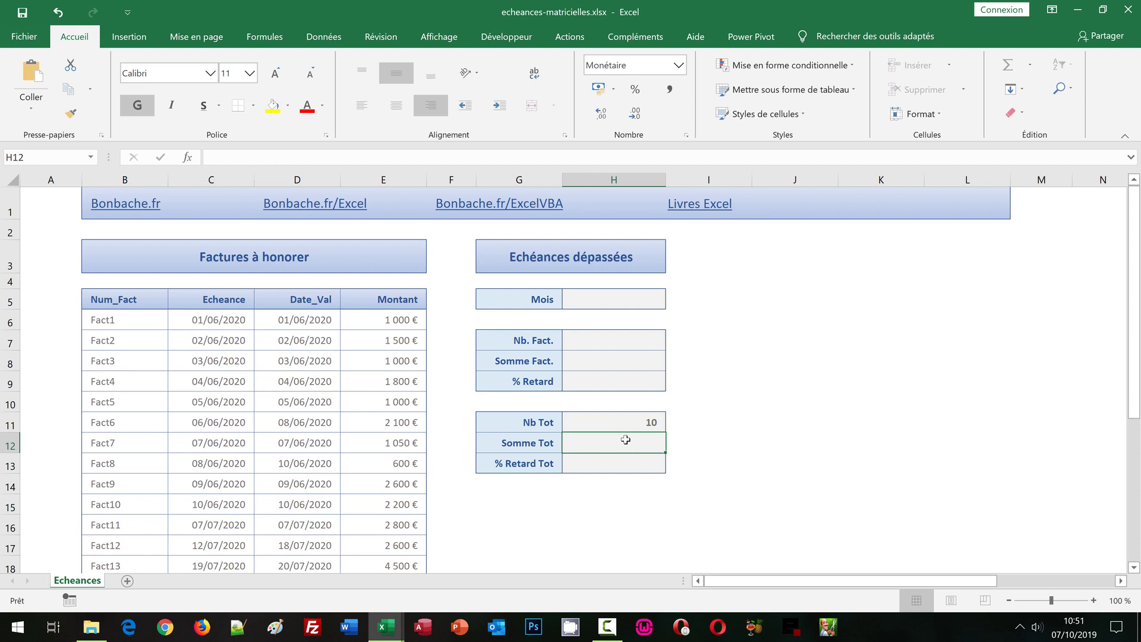
{"action": "left_click", "coordinate": [230, 159]}
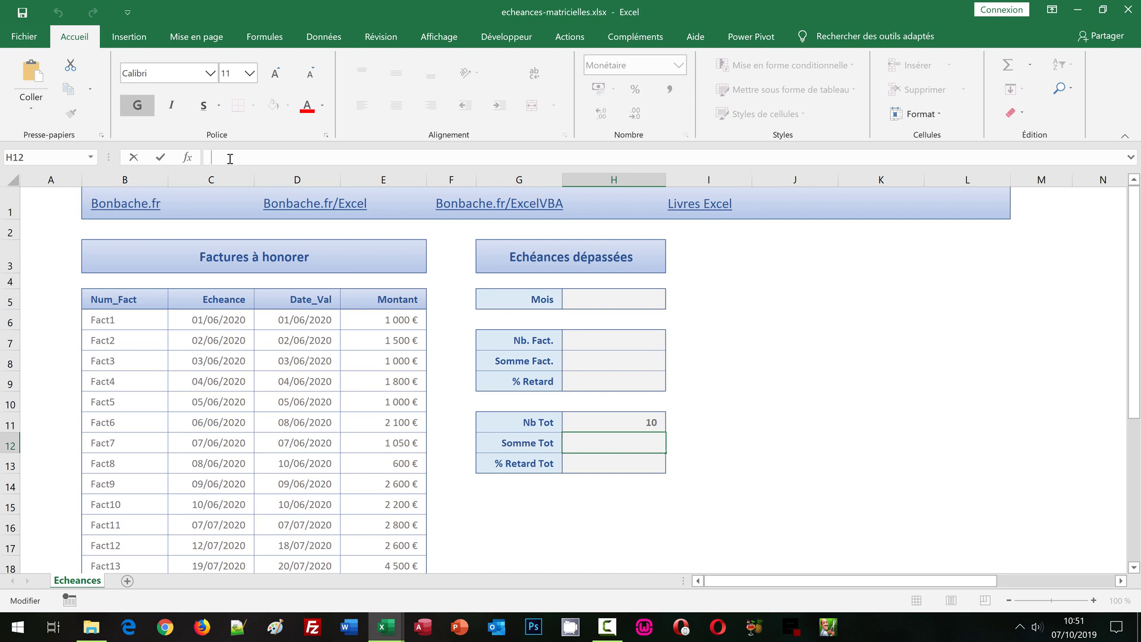
{"action": "key", "text": "ctrl+v"}
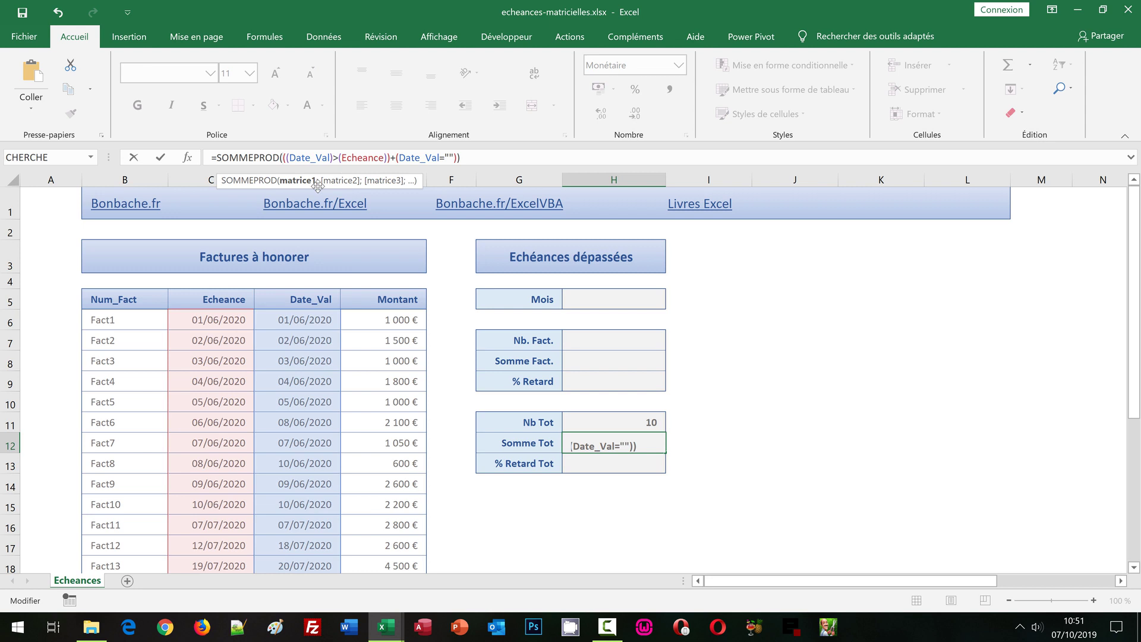
{"action": "type", "text": "("}
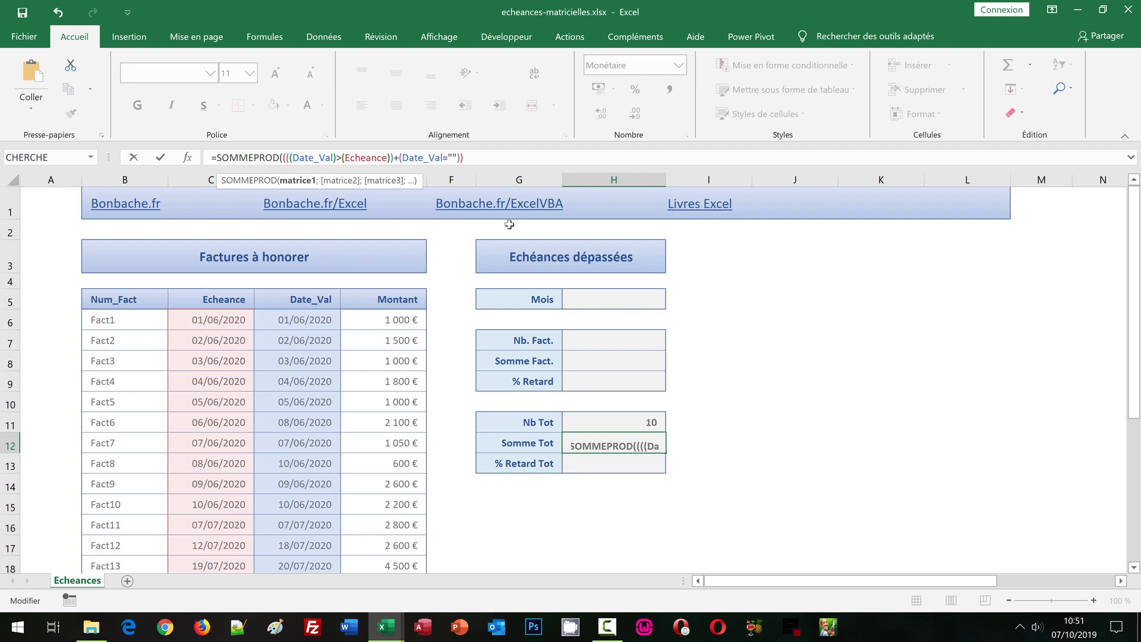
{"action": "type", "text": ")*"}
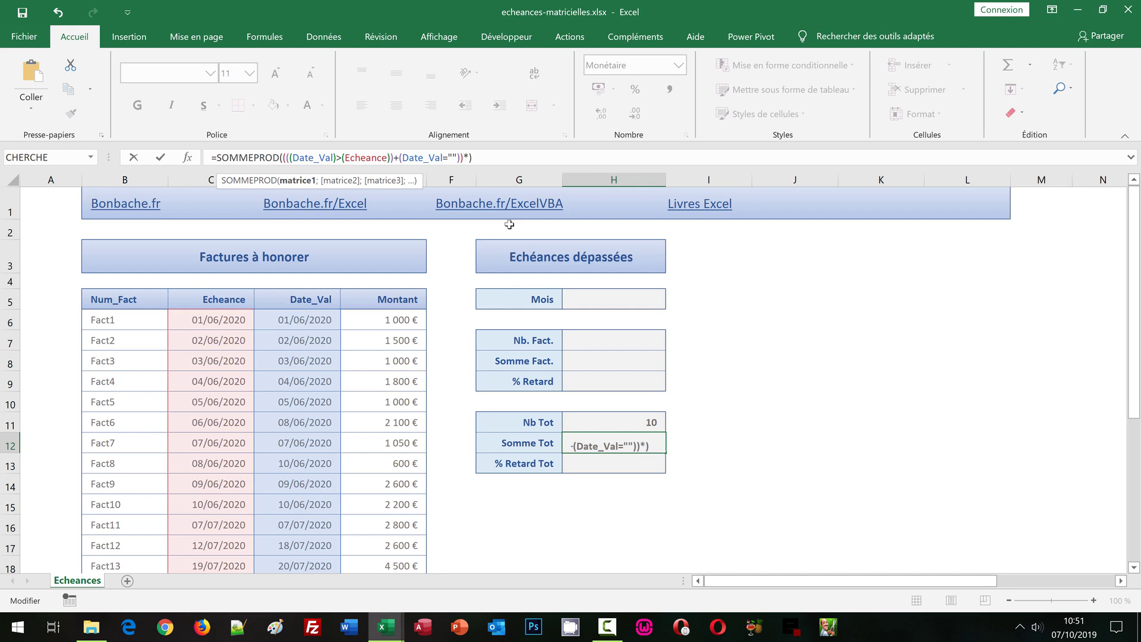
{"action": "type", "text": "("}
{"action": "type", "text": "Monta"}
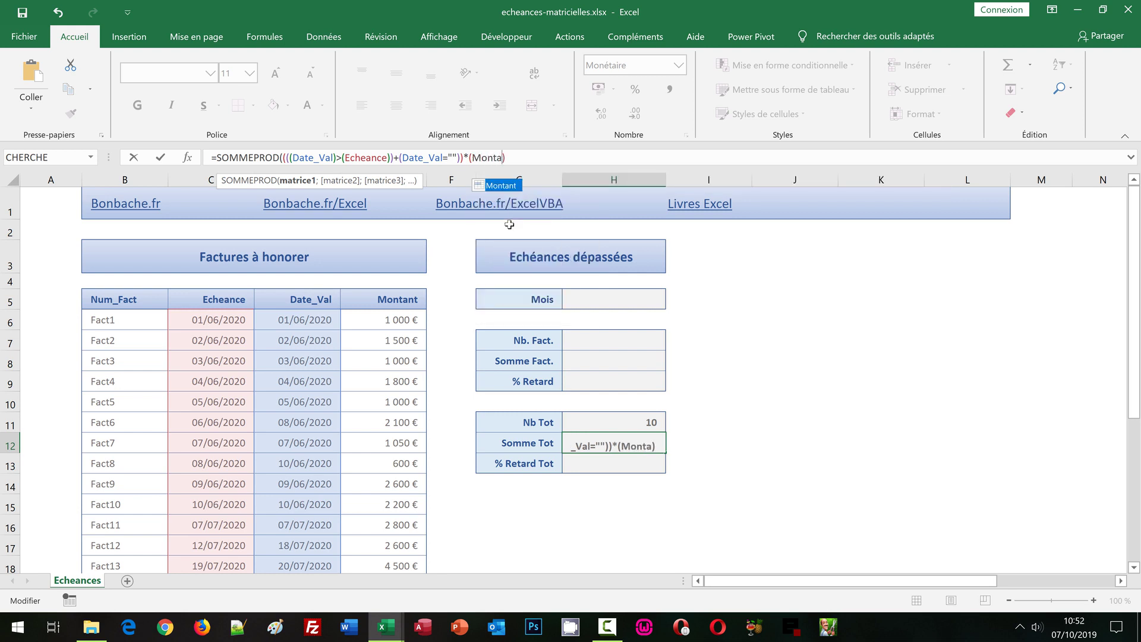
{"action": "type", "text": "nt)"}
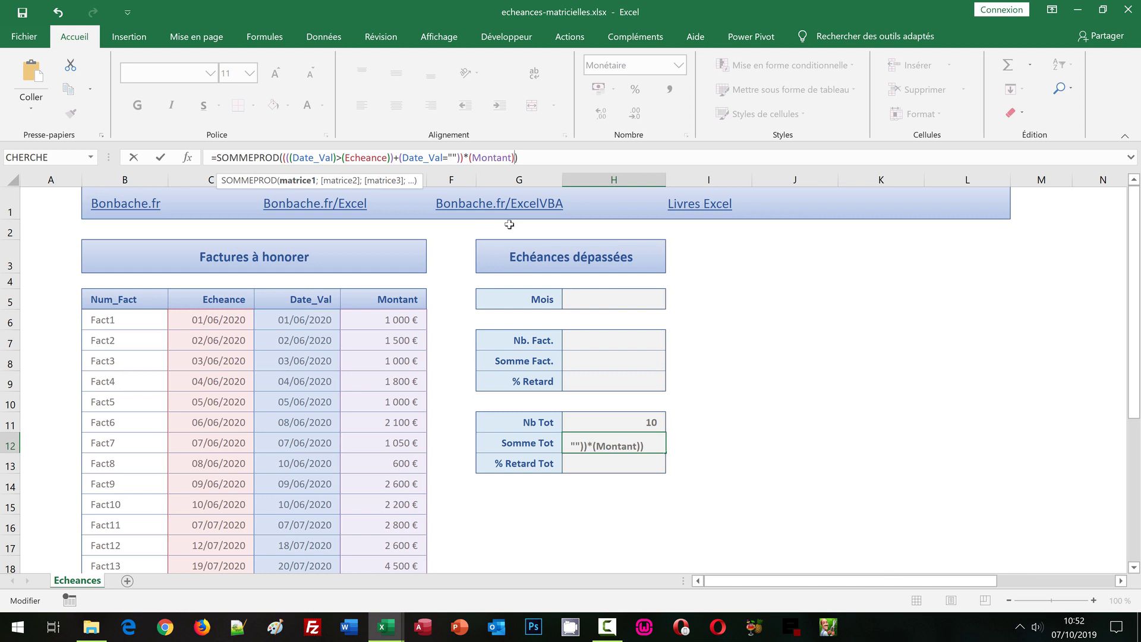
{"action": "key", "text": "Return"}
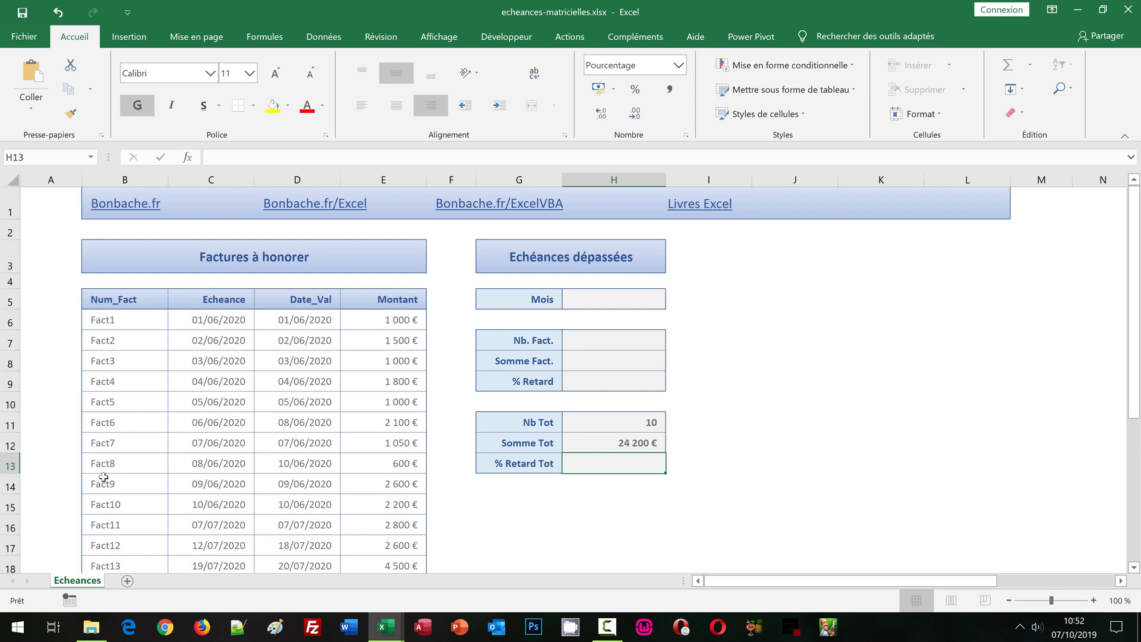
{"action": "left_click", "coordinate": [633, 441]}
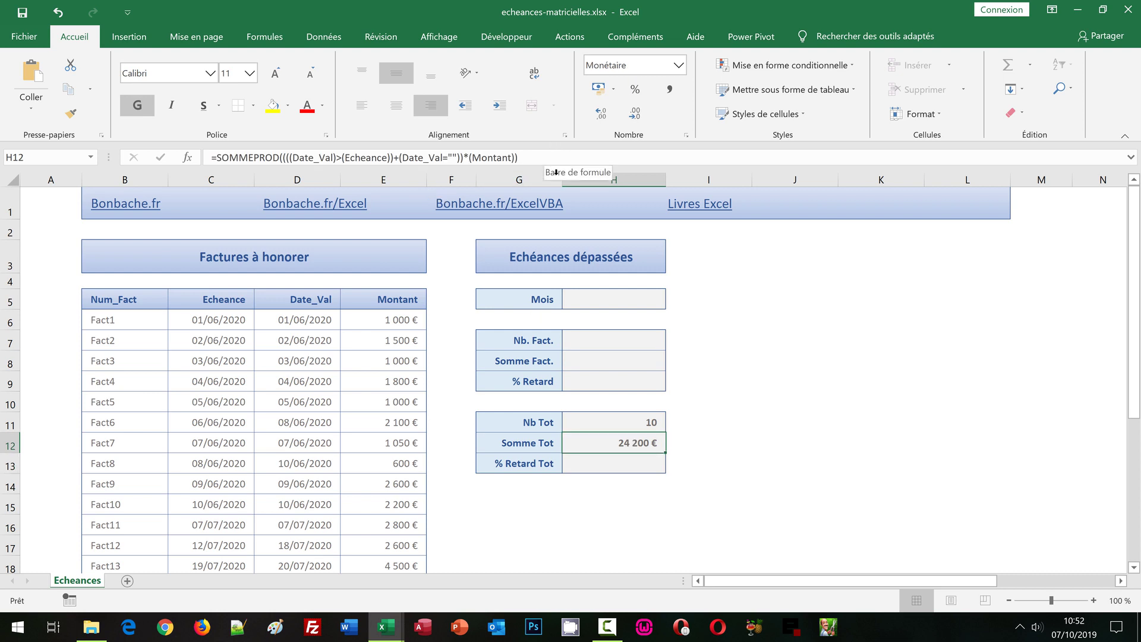
Paste the Nb Tot overdue-count formula into H13 and append /NbVal(Num_fact).
{"action": "left_click", "coordinate": [587, 420]}
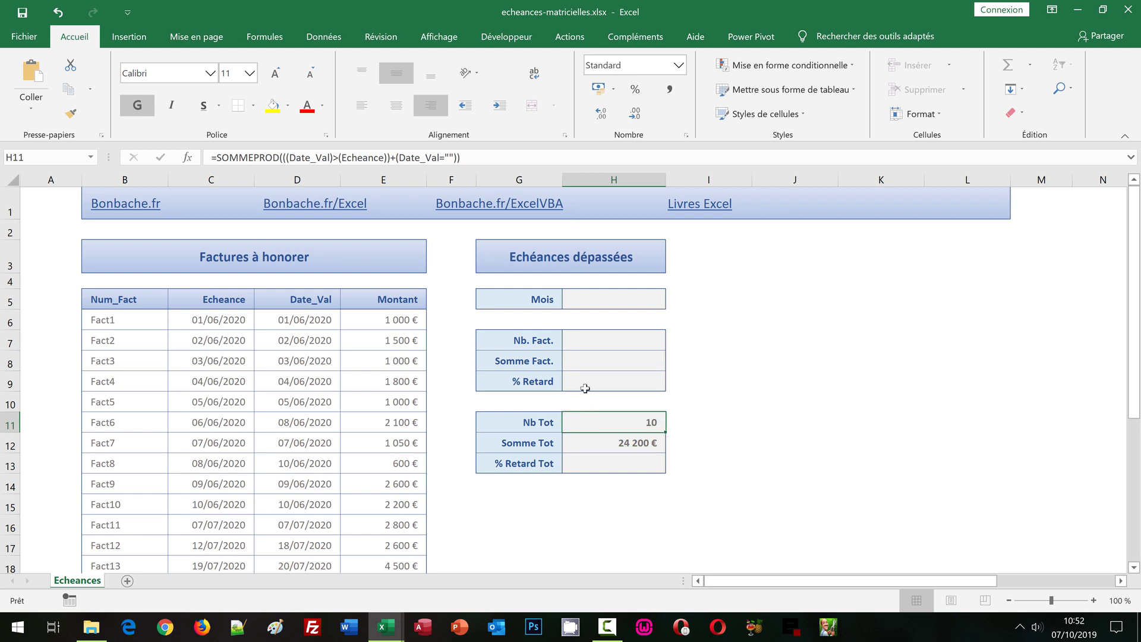
{"action": "left_click", "coordinate": [204, 164]}
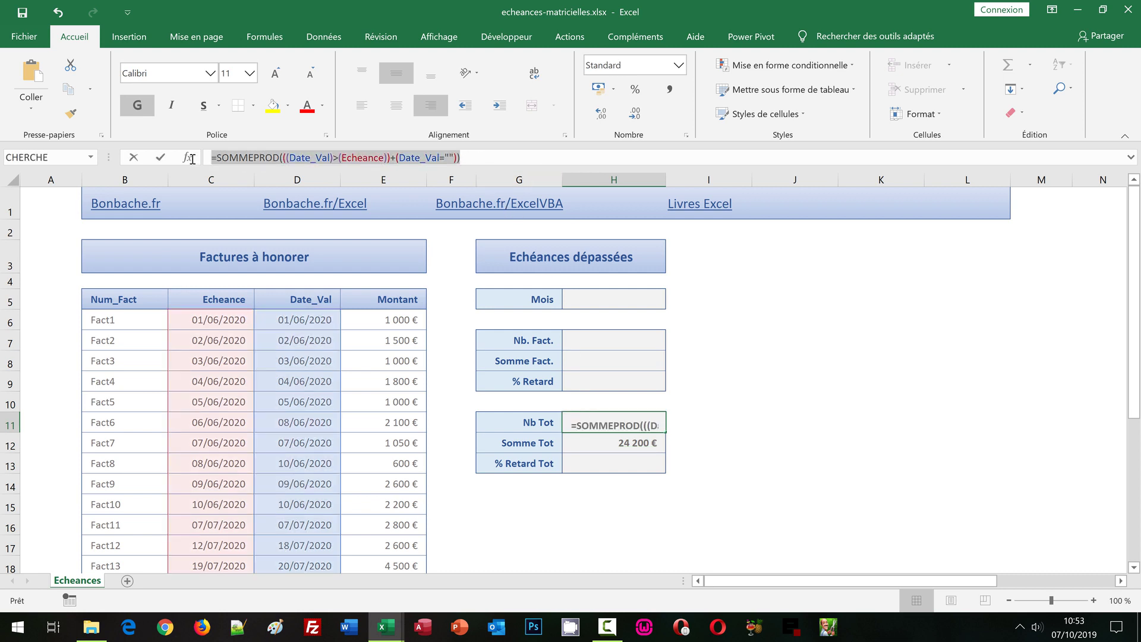
{"action": "key", "text": "ctrl+a"}
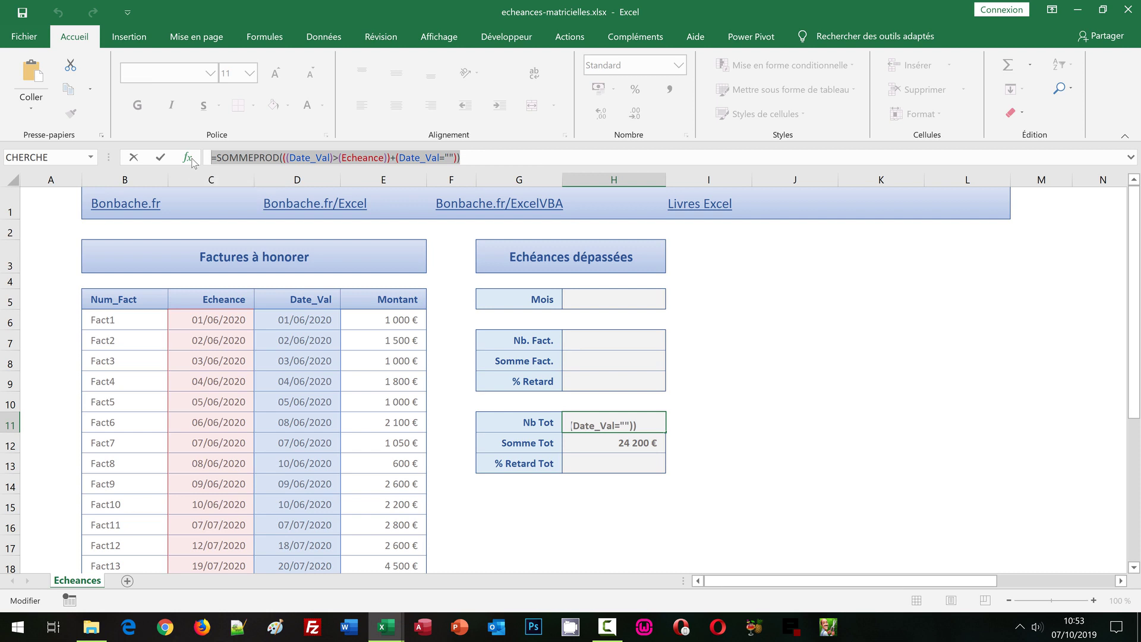
{"action": "key", "text": "Return"}
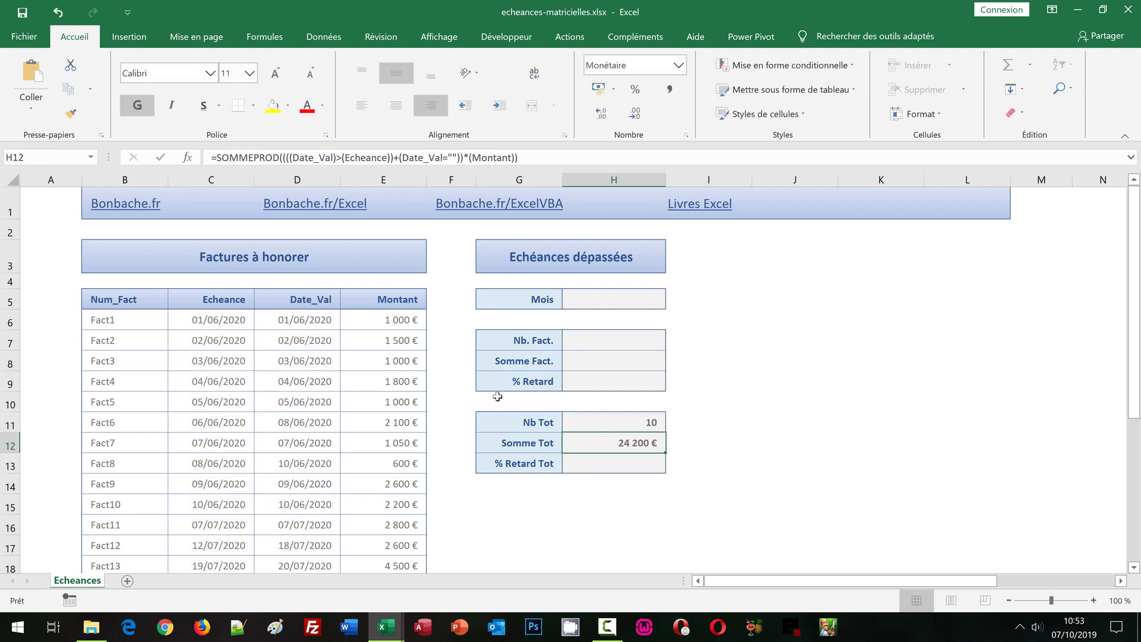
{"action": "left_click", "coordinate": [588, 464]}
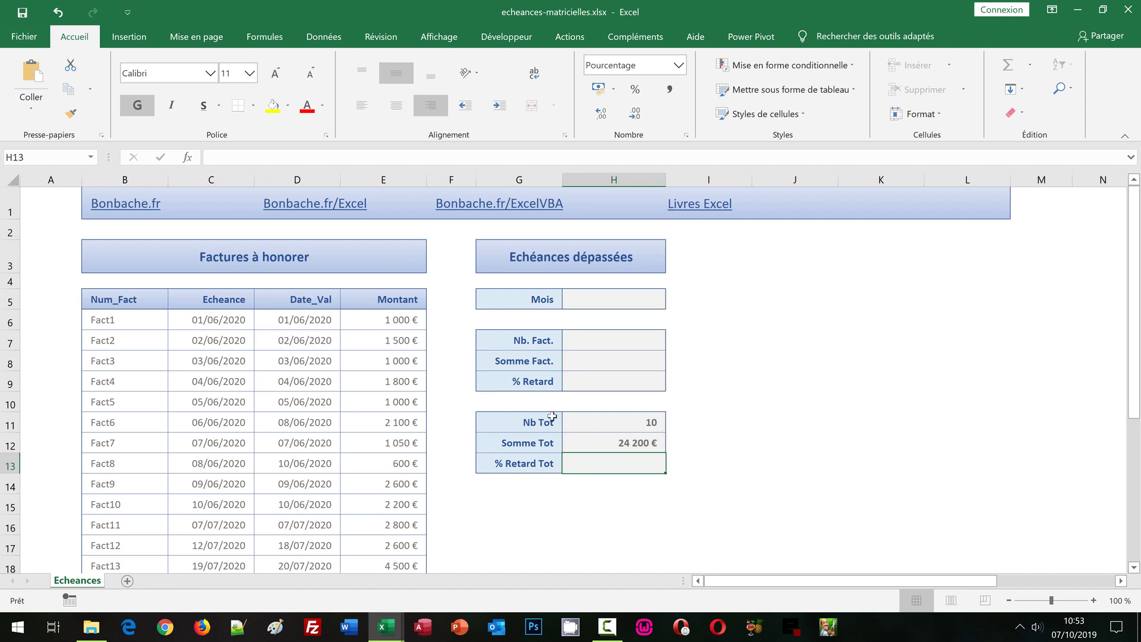
{"action": "left_click", "coordinate": [214, 157]}
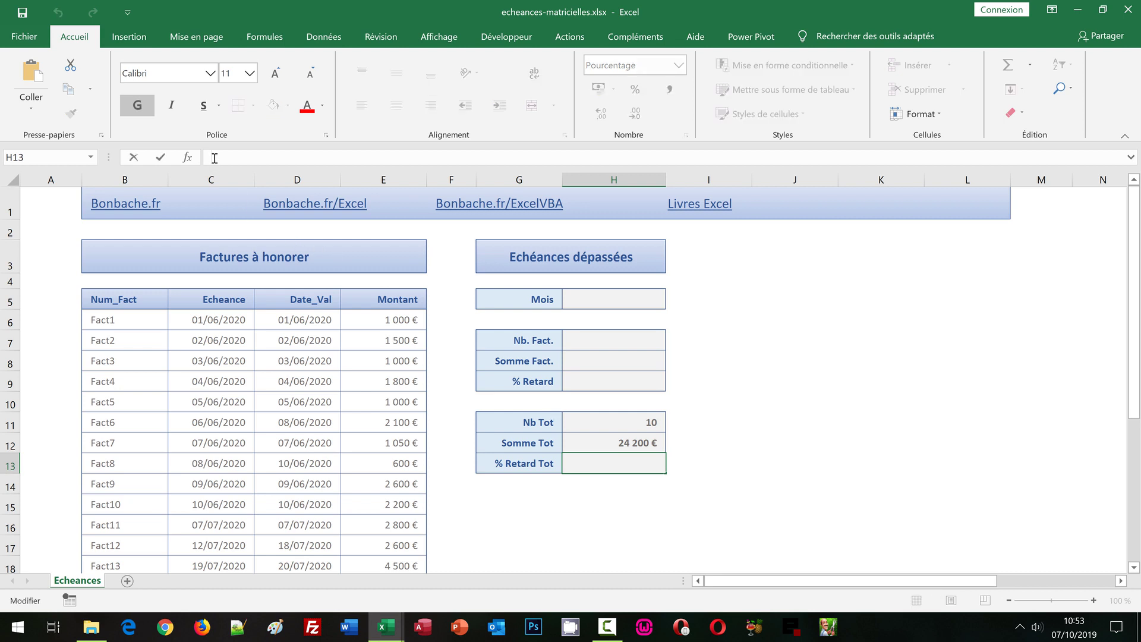
{"action": "key", "text": "ctrl+v"}
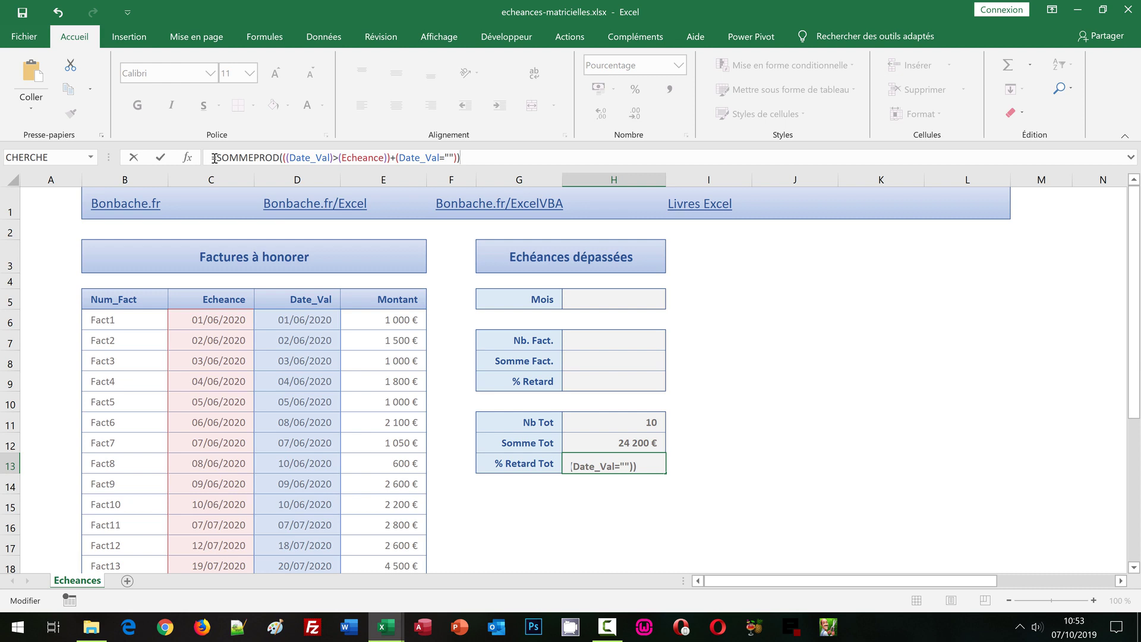
{"action": "type", "text": "/"}
{"action": "type", "text": "NbVa"}
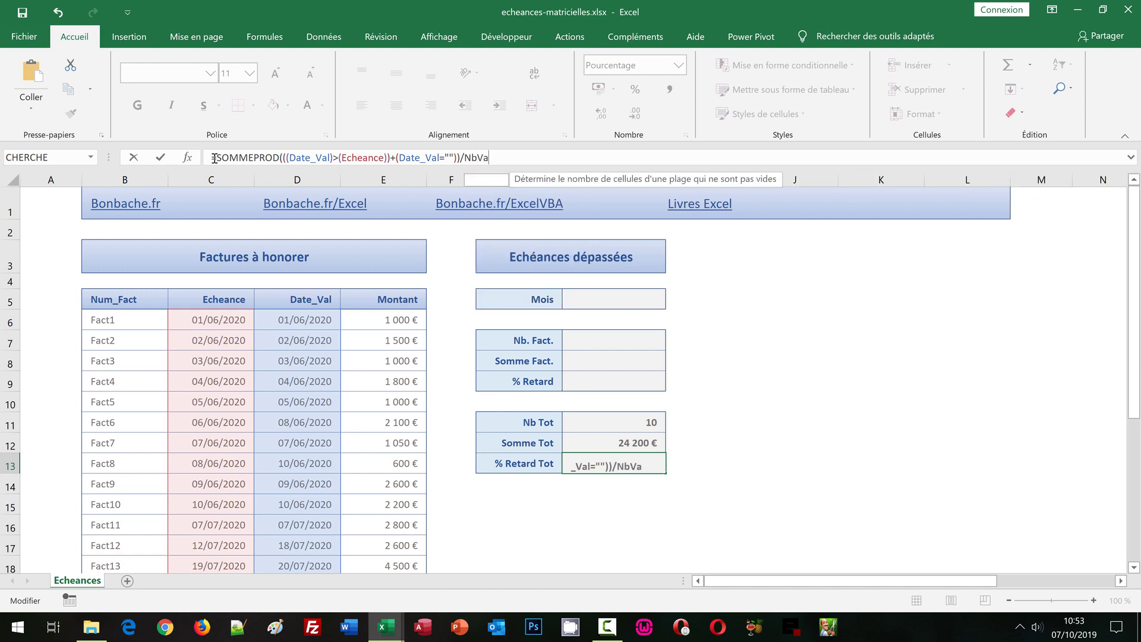
{"action": "type", "text": "l("}
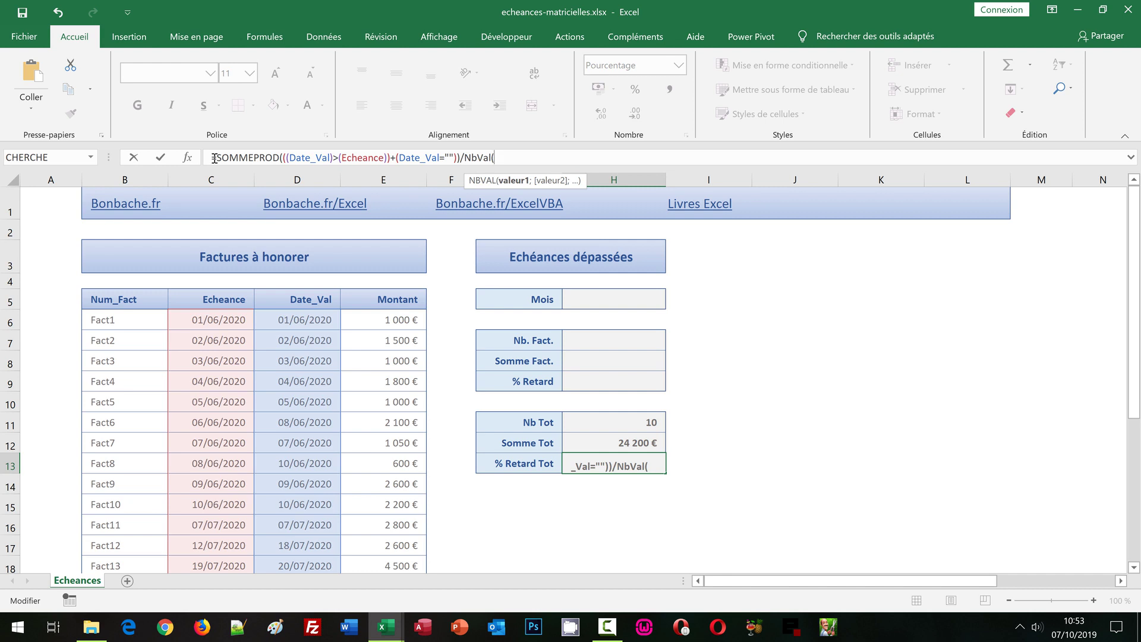
{"action": "type", "text": "Nu"}
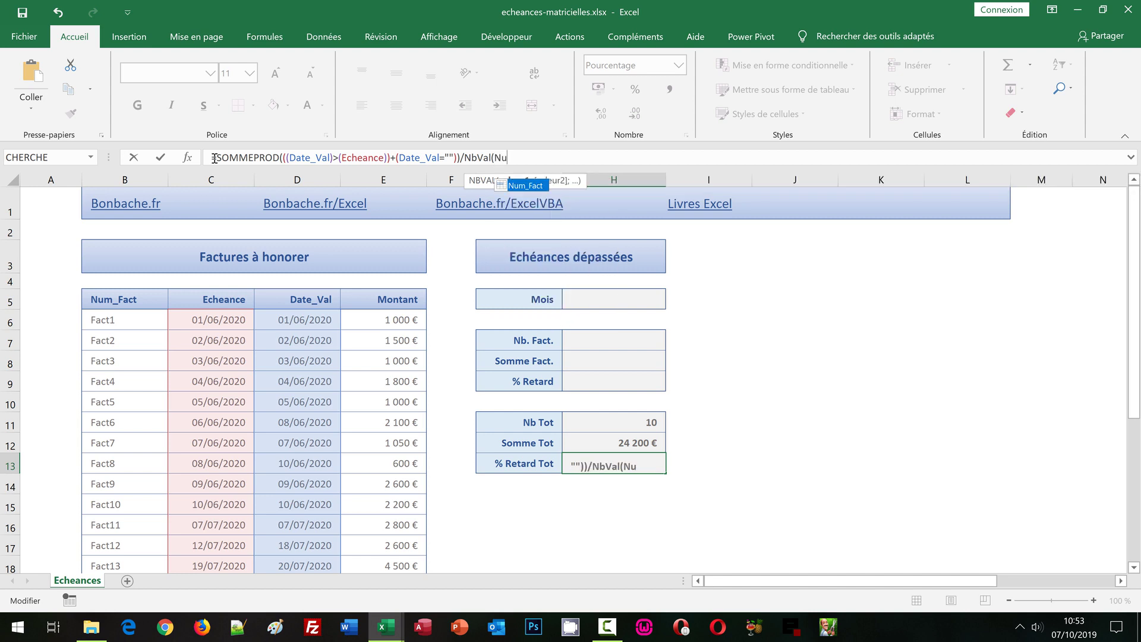
{"action": "type", "text": "m_fact"}
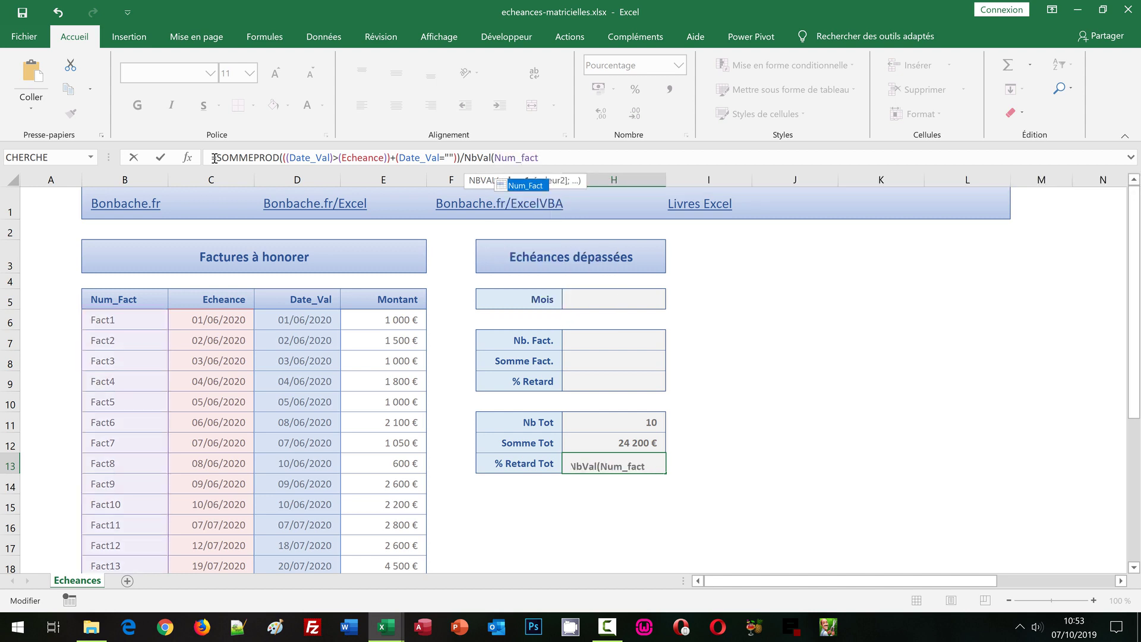
{"action": "type", "text": ")"}
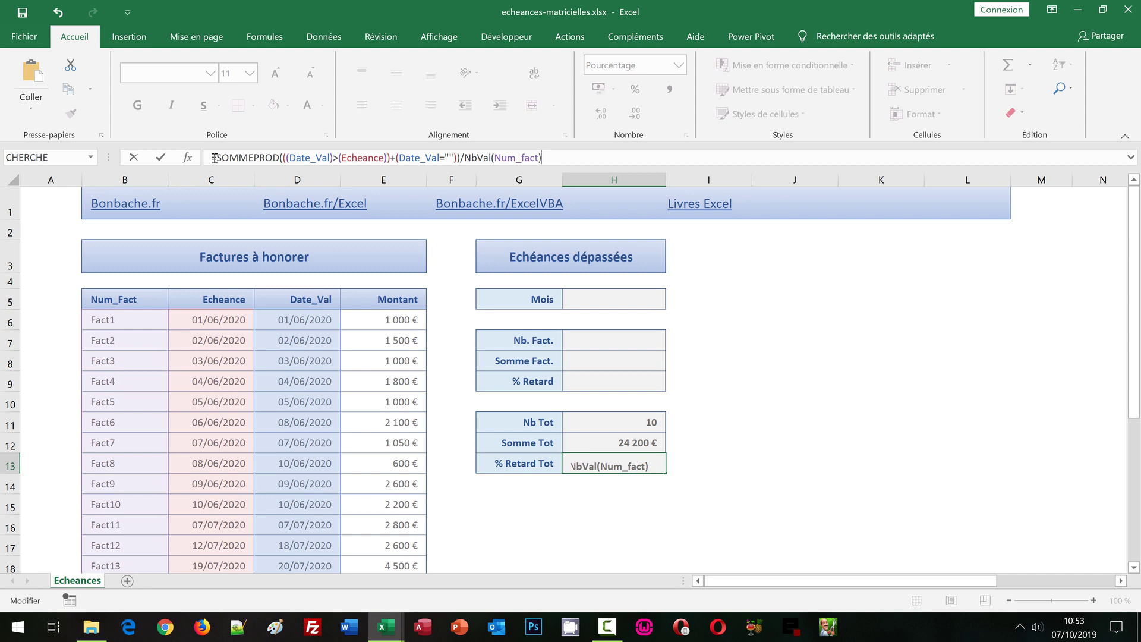
Commit the H13 formula so % Retard Tot displays 42%.
{"action": "key", "text": "Return"}
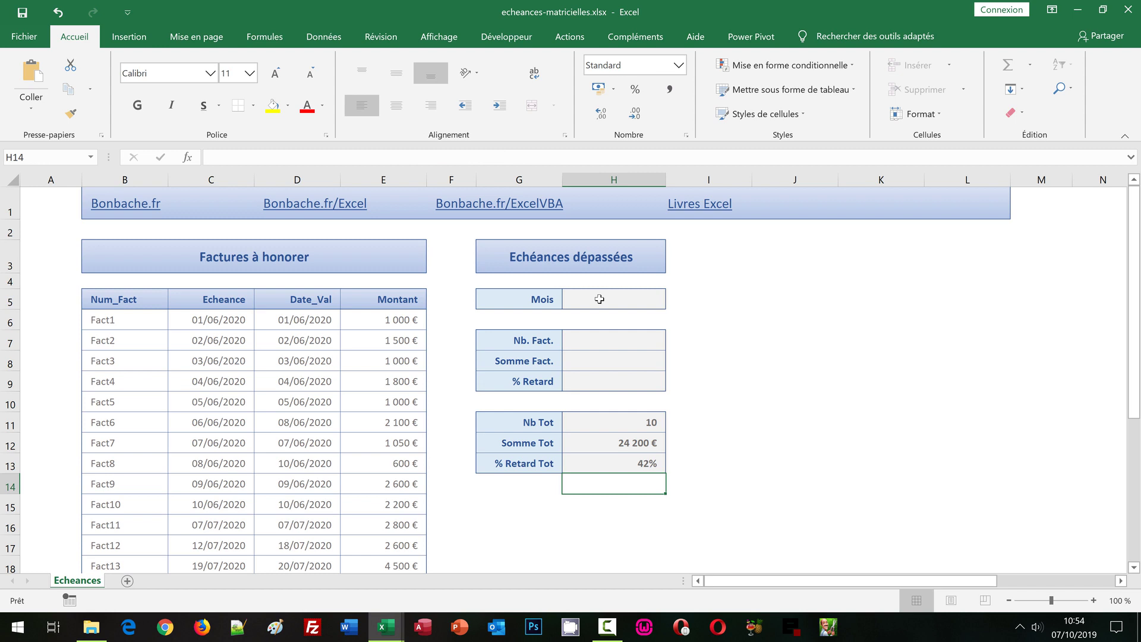
Choose juin (01/06/2020) from the Mois cell H5 dropdown.
{"action": "left_click", "coordinate": [599, 299]}
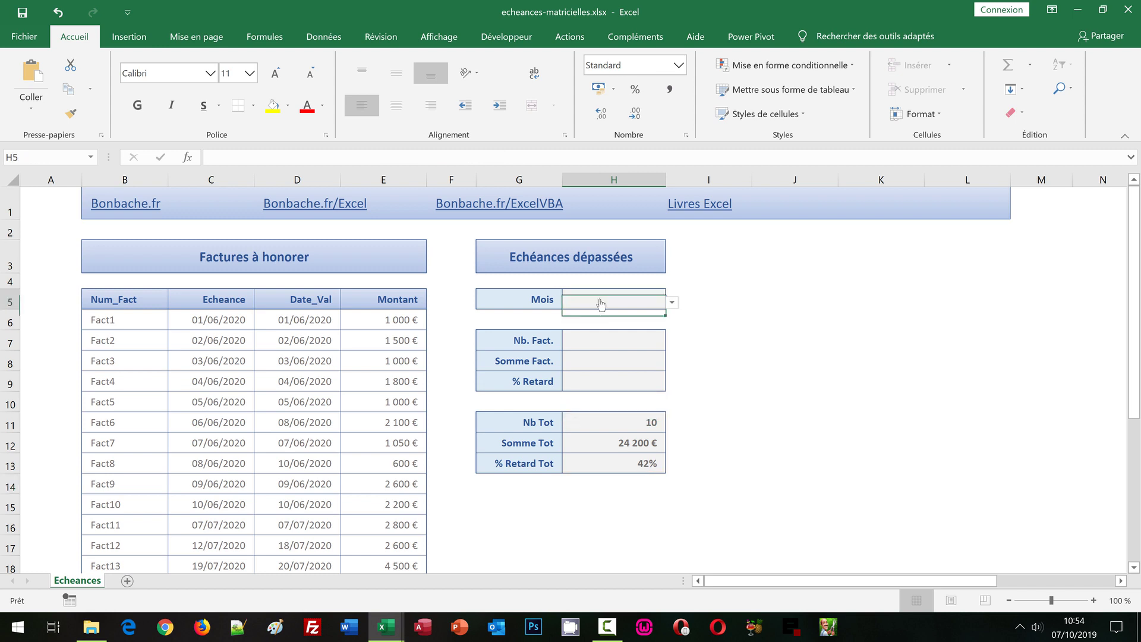
{"action": "left_click", "coordinate": [673, 304]}
{"action": "left_click", "coordinate": [656, 314]}
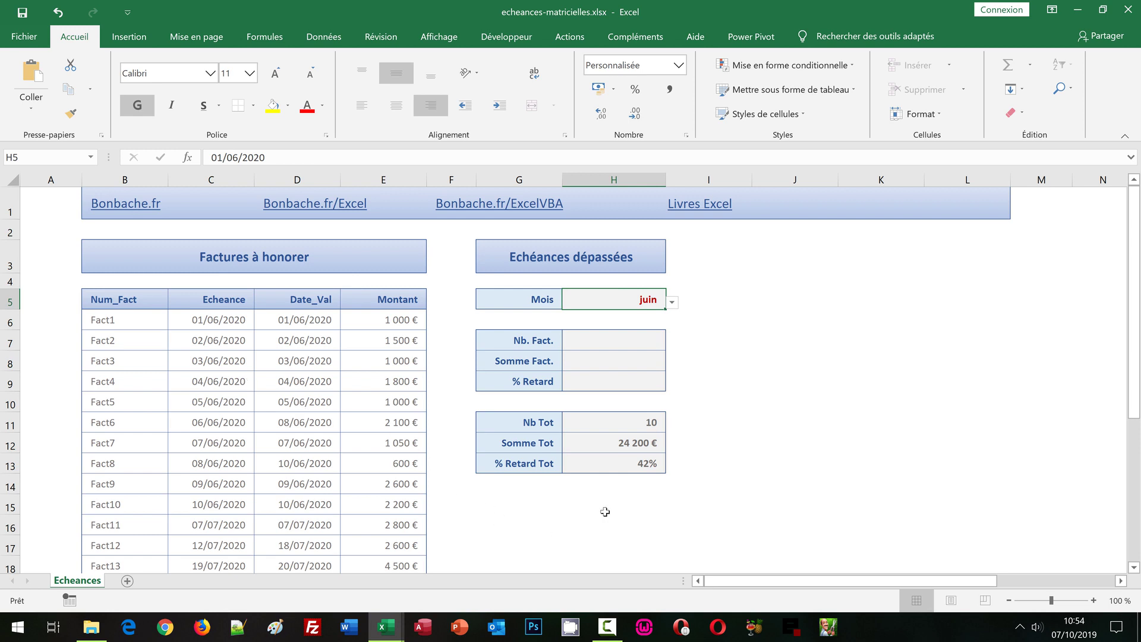
{"action": "left_click", "coordinate": [645, 421]}
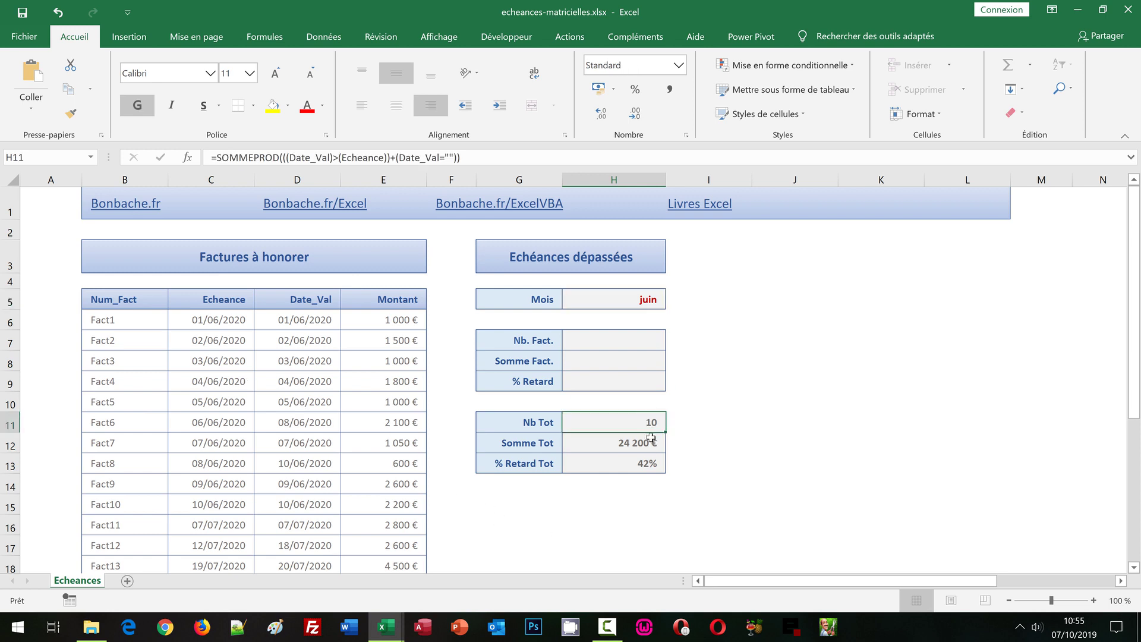
Copy H12's Somme Tot formula text and begin editing the Nb. Fact. cell H7.
{"action": "left_click", "coordinate": [651, 442]}
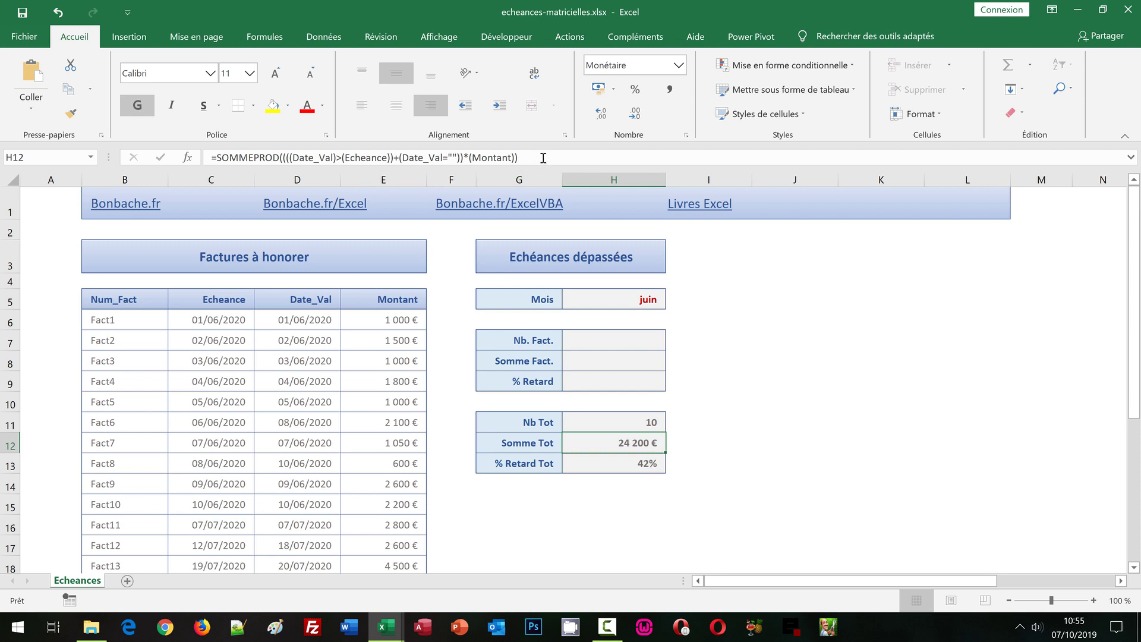
{"action": "left_click_drag", "start_coordinate": [541, 158], "coordinate": [194, 142]}
{"action": "key", "text": "ctrl+c"}
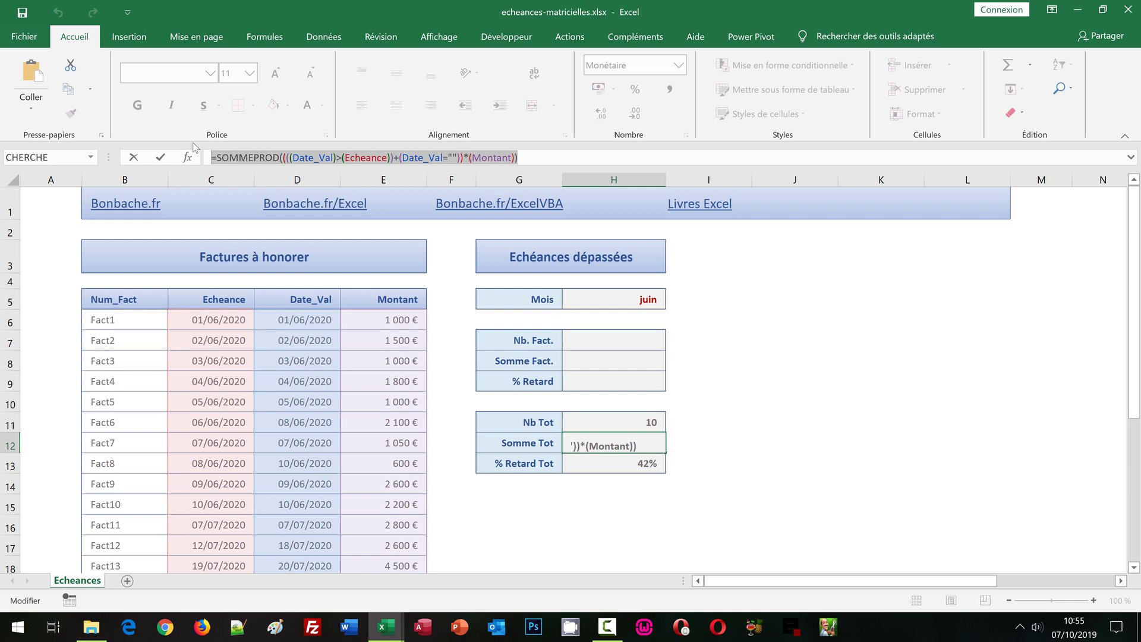
{"action": "key", "text": "Return"}
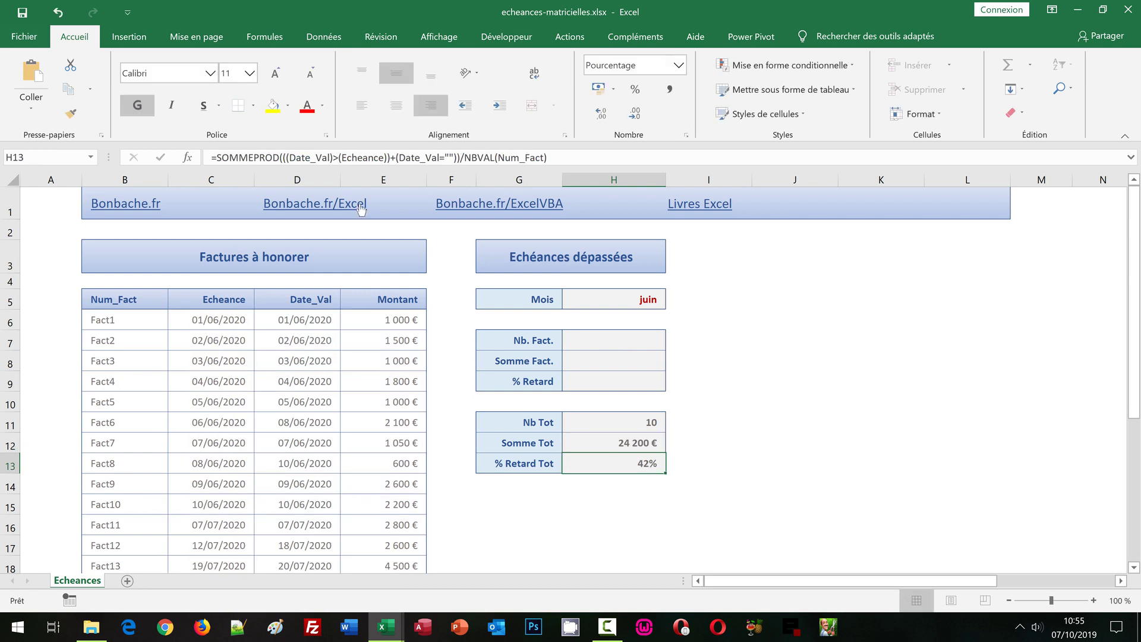
{"action": "left_click", "coordinate": [604, 342]}
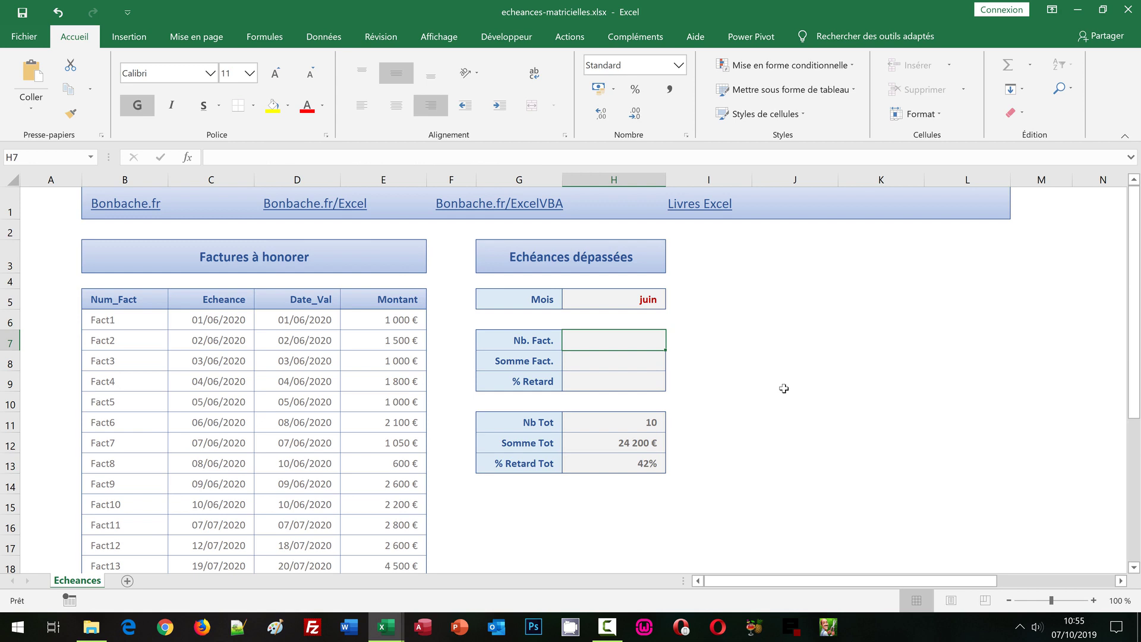
{"action": "left_click", "coordinate": [270, 155]}
Paste the formula into H7, replacing Montant with MOIS(Echeance)=MOIS(H5), so Nb. Fact. shows 2.
{"action": "key", "text": "ctrl+v"}
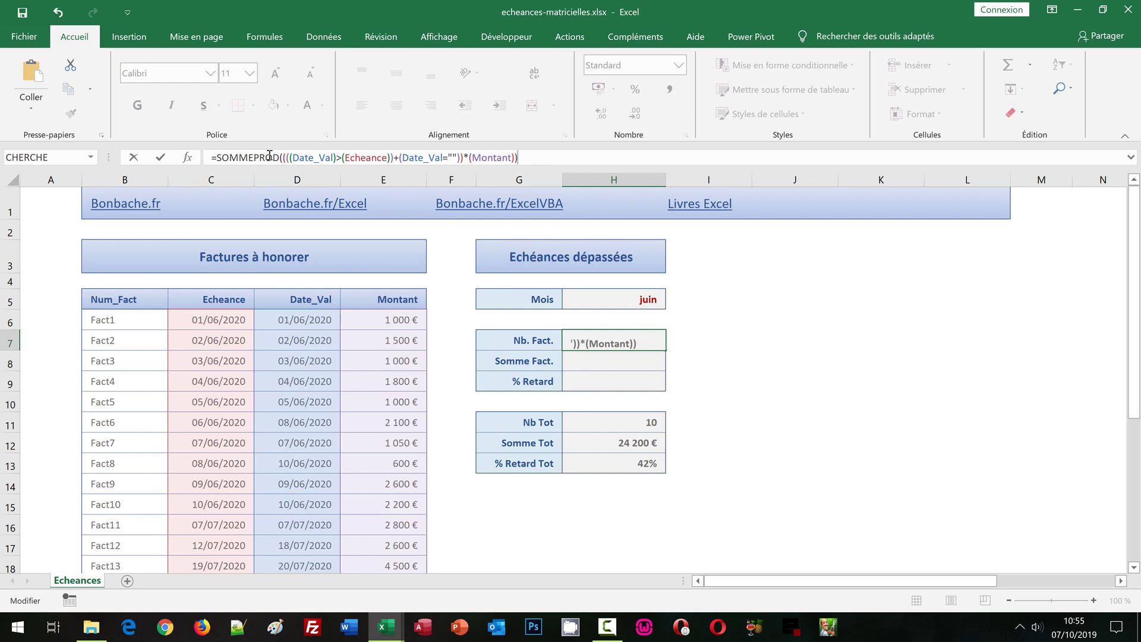
{"action": "double_click", "coordinate": [499, 160]}
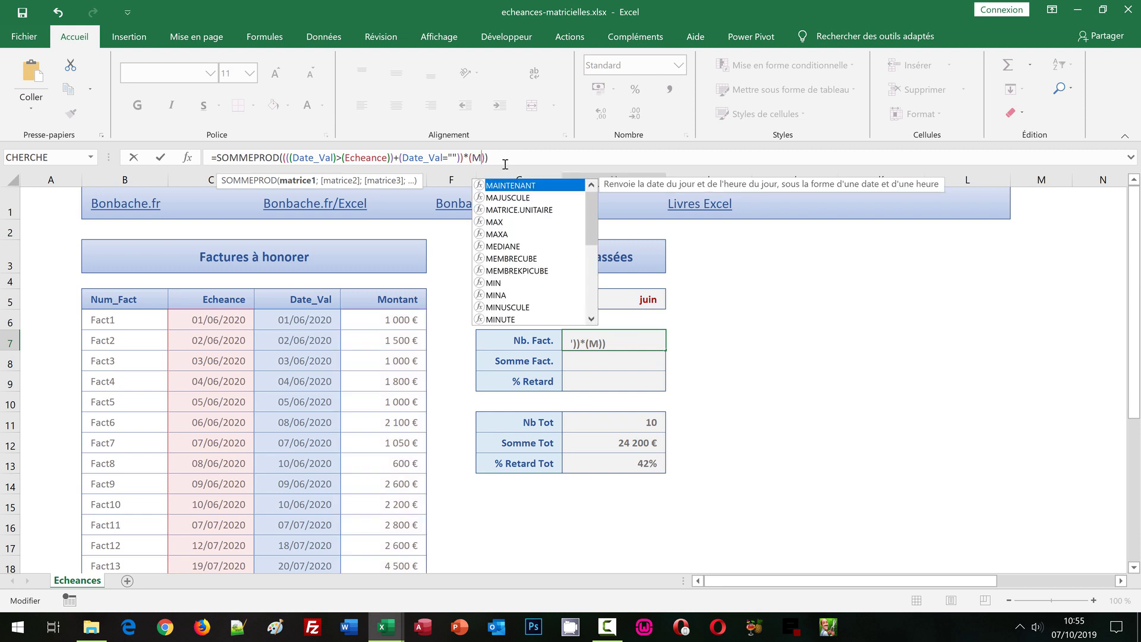
{"action": "type", "text": "Mois("}
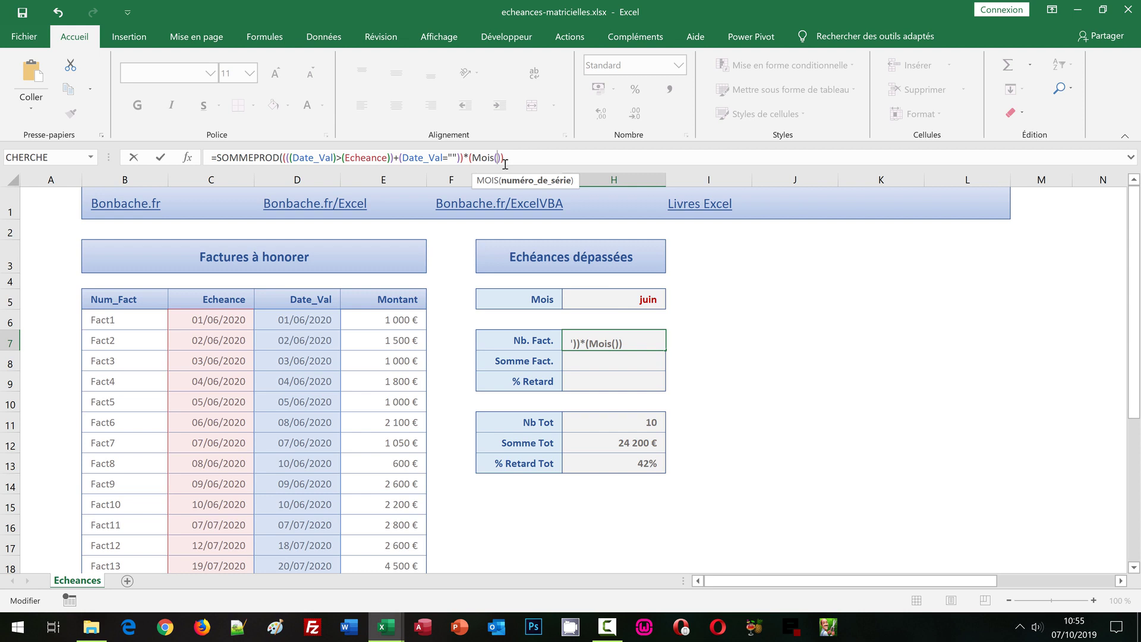
{"action": "type", "text": "Eche"}
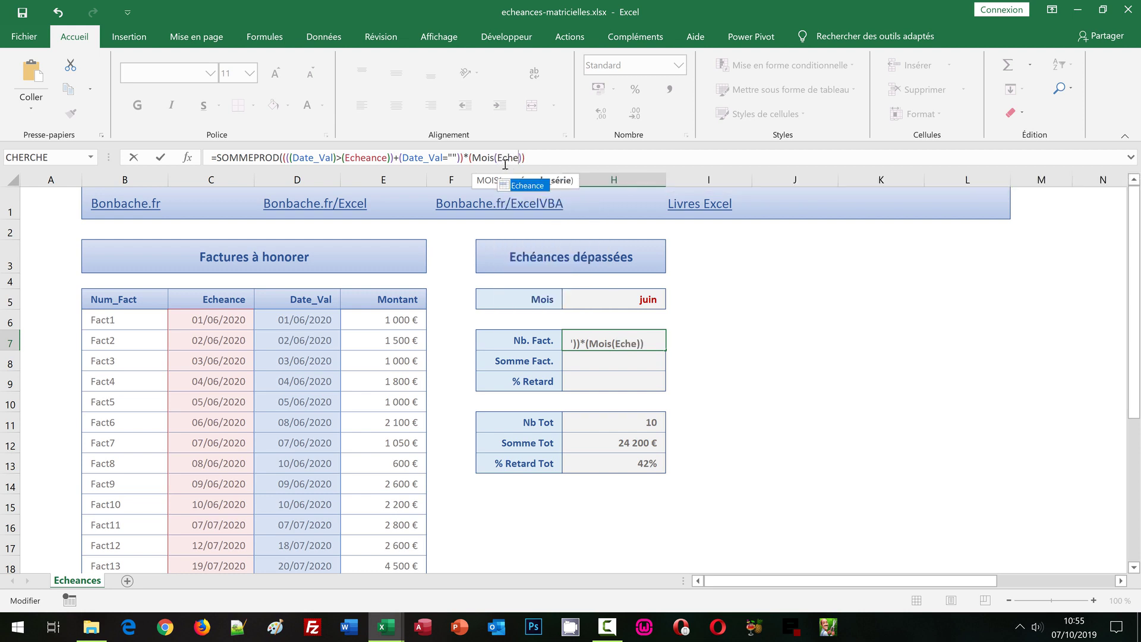
{"action": "double_click", "coordinate": [527, 185]}
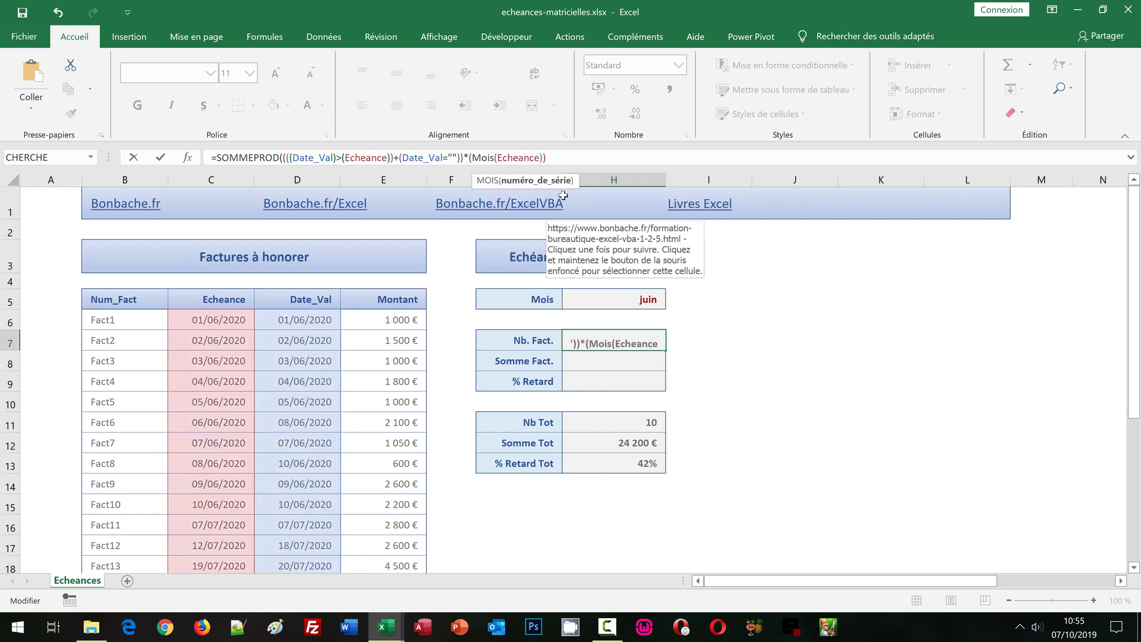
{"action": "type", "text": ")="}
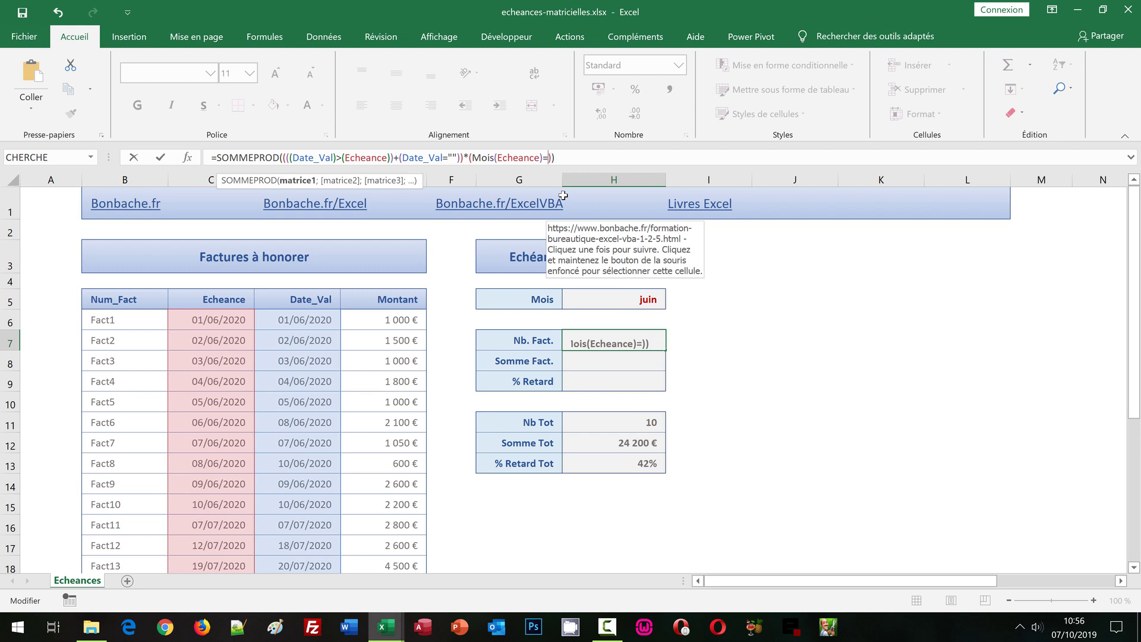
{"action": "type", "text": "Mois("}
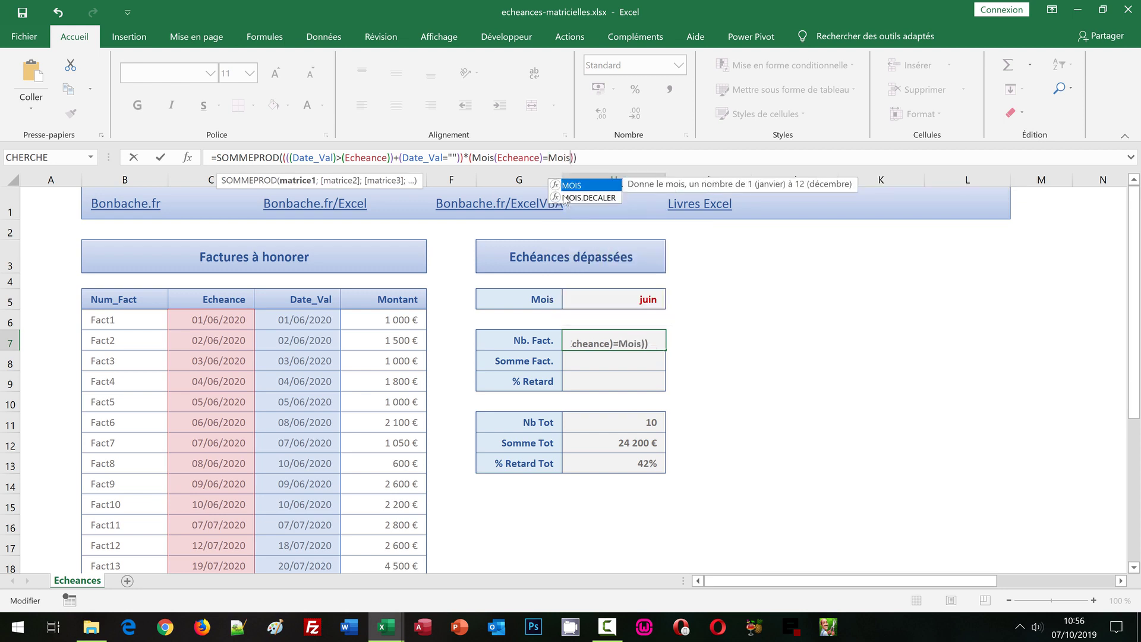
{"action": "key", "text": "Left"}
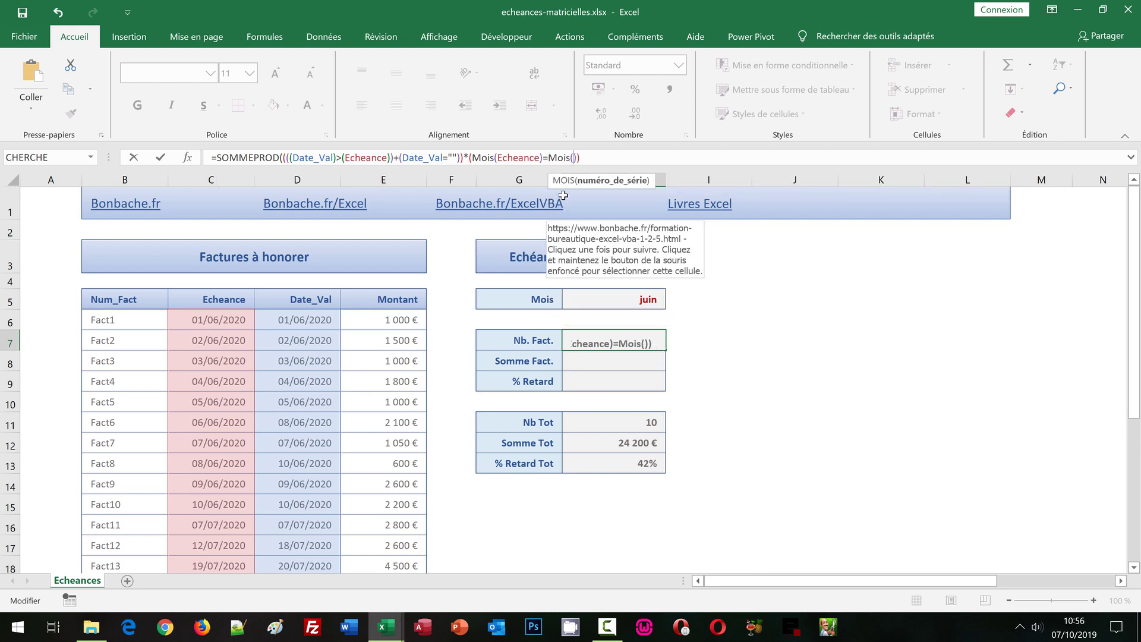
{"action": "left_click", "coordinate": [622, 295]}
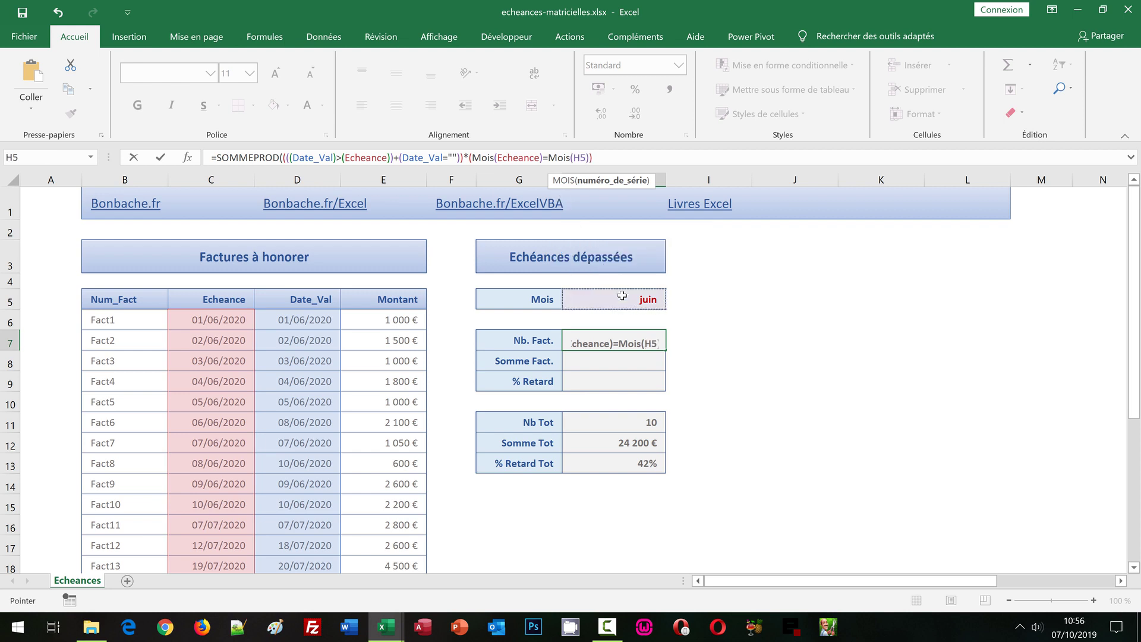
{"action": "type", "text": ")"}
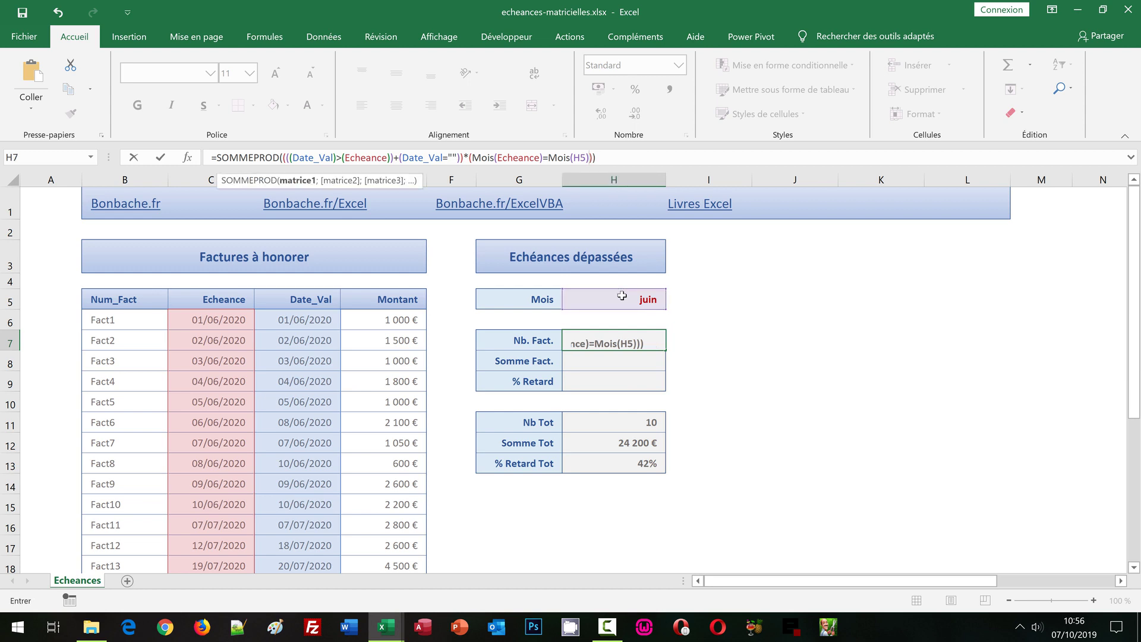
{"action": "key", "text": "Return"}
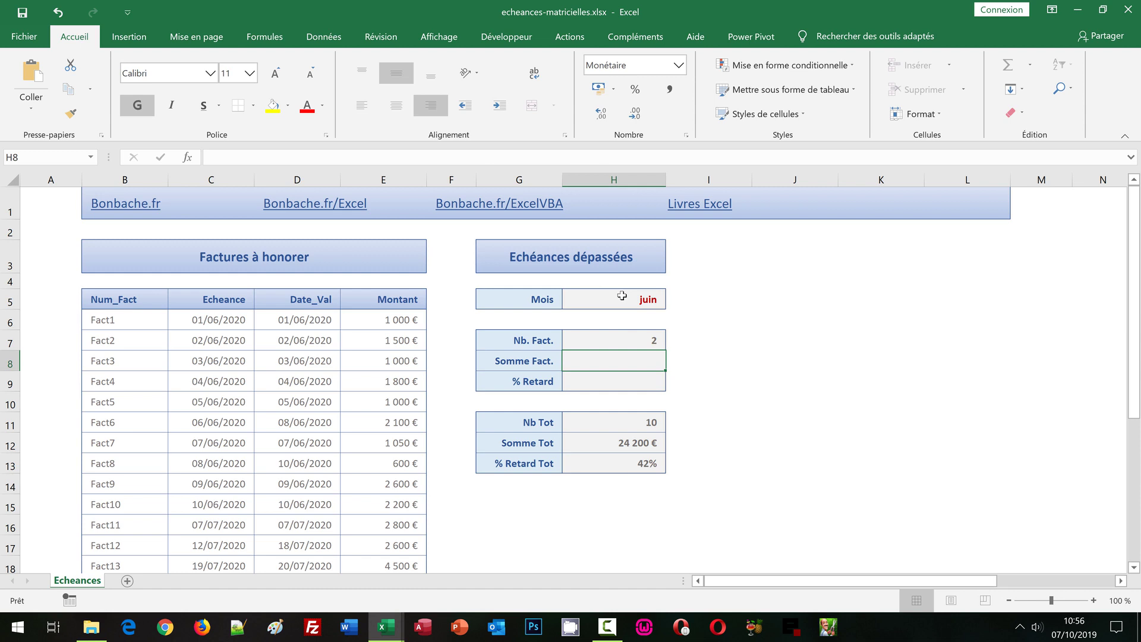
{"action": "left_click", "coordinate": [627, 342]}
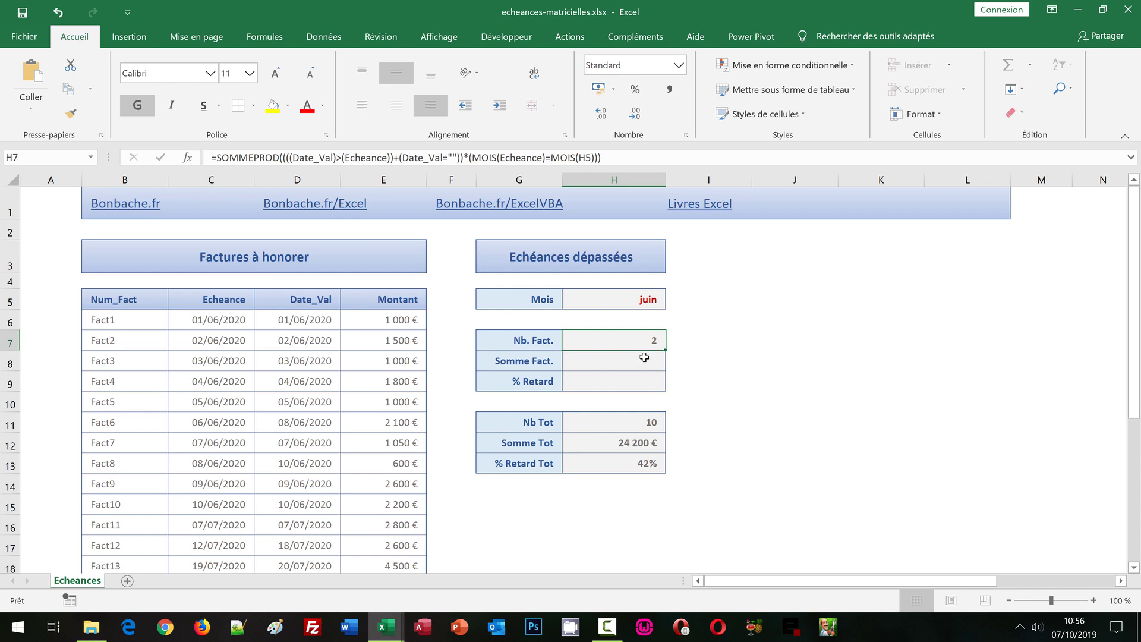
{"action": "left_click", "coordinate": [642, 359]}
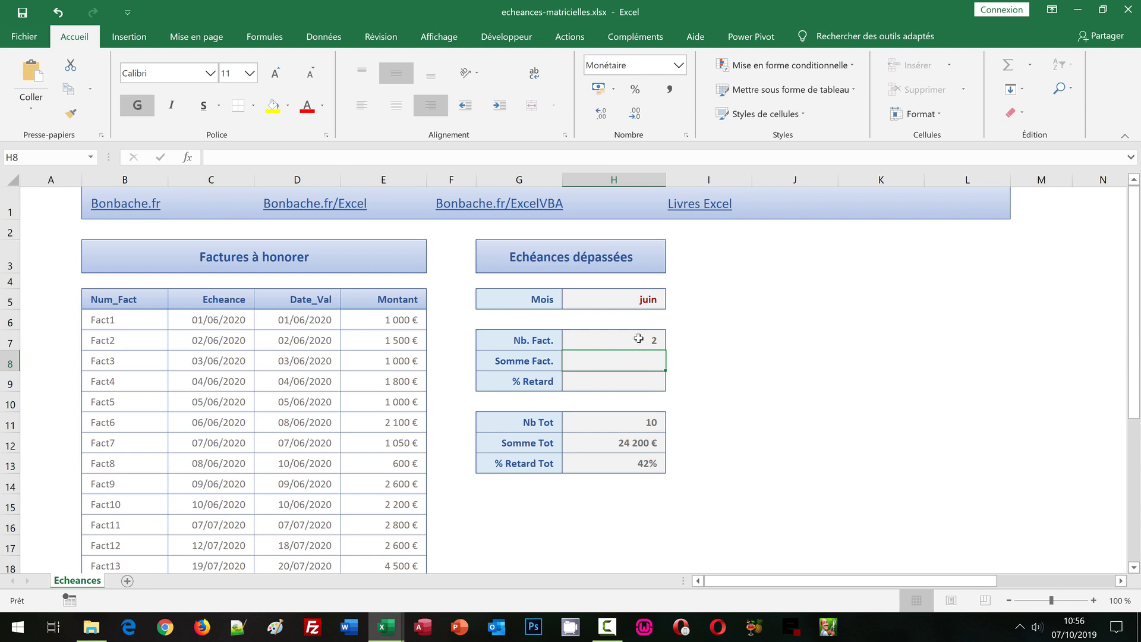
Put H7's SOMMEPROD formula into H8 multiplied by (Montant), totalling 2 700 € for juin.
{"action": "left_click", "coordinate": [640, 340]}
{"action": "left_click_drag", "start_coordinate": [602, 157], "coordinate": [203, 154]}
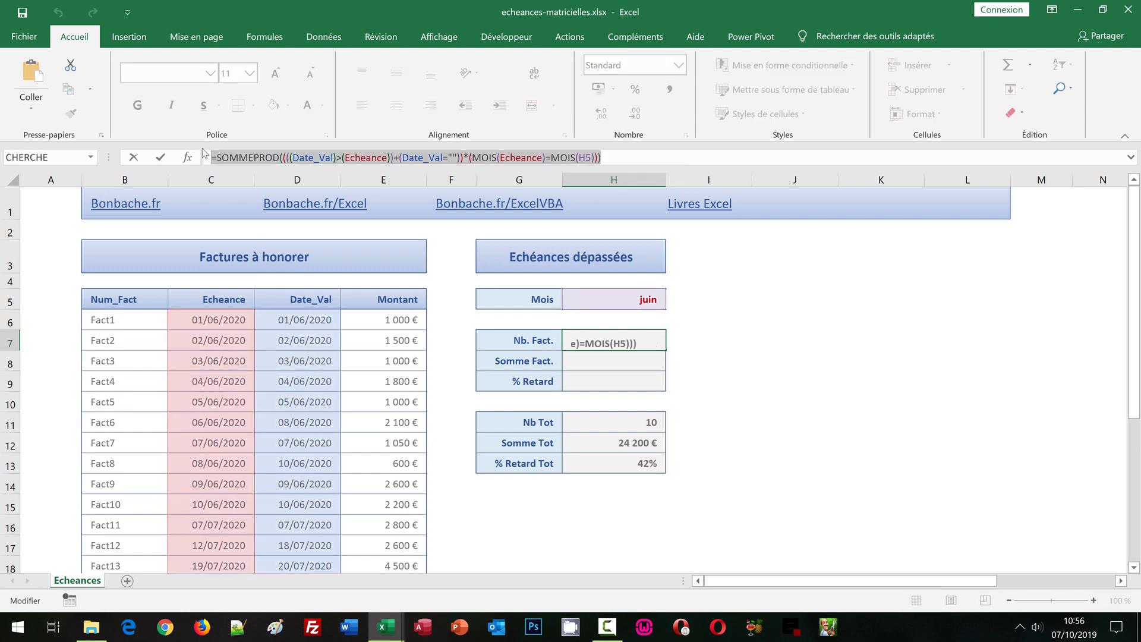
{"action": "key", "text": "Return"}
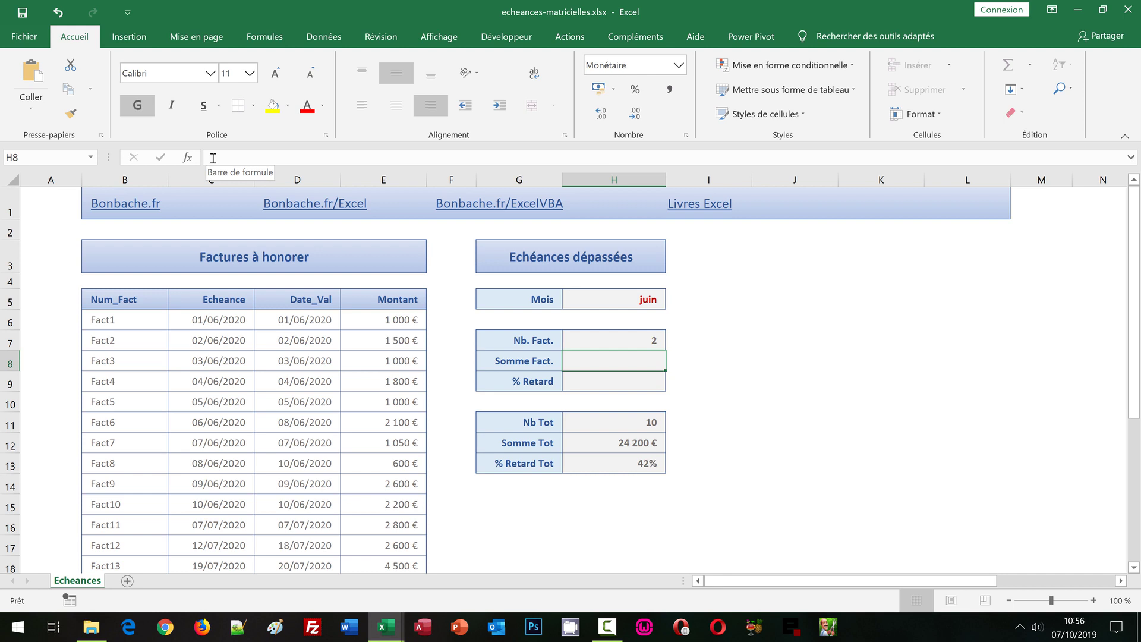
{"action": "left_click", "coordinate": [212, 158]}
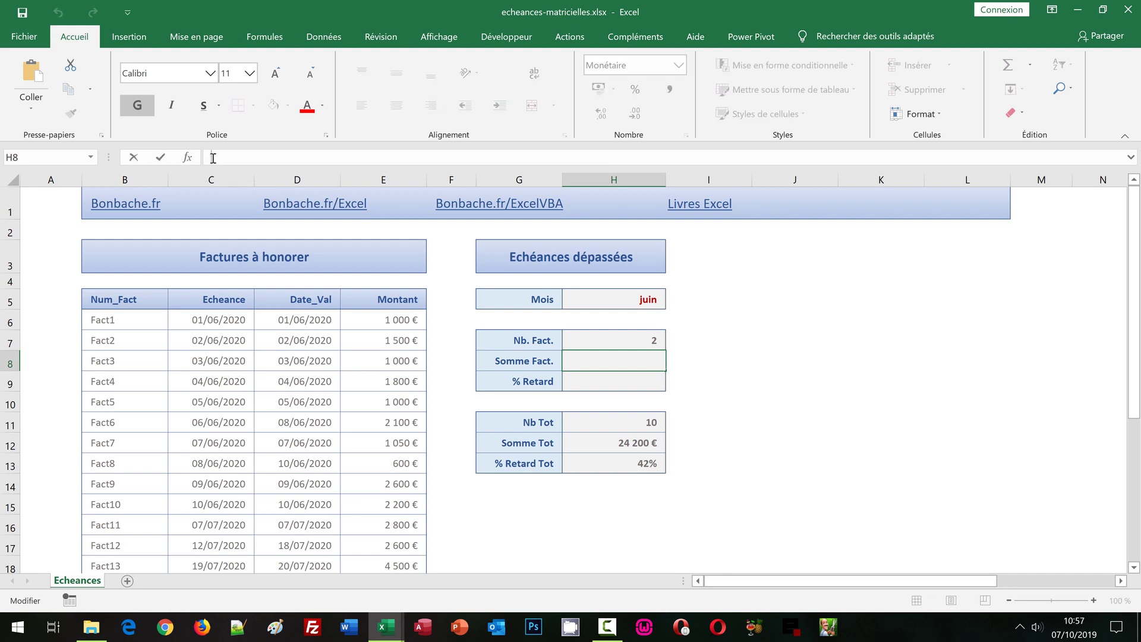
{"action": "key", "text": "ctrl+v"}
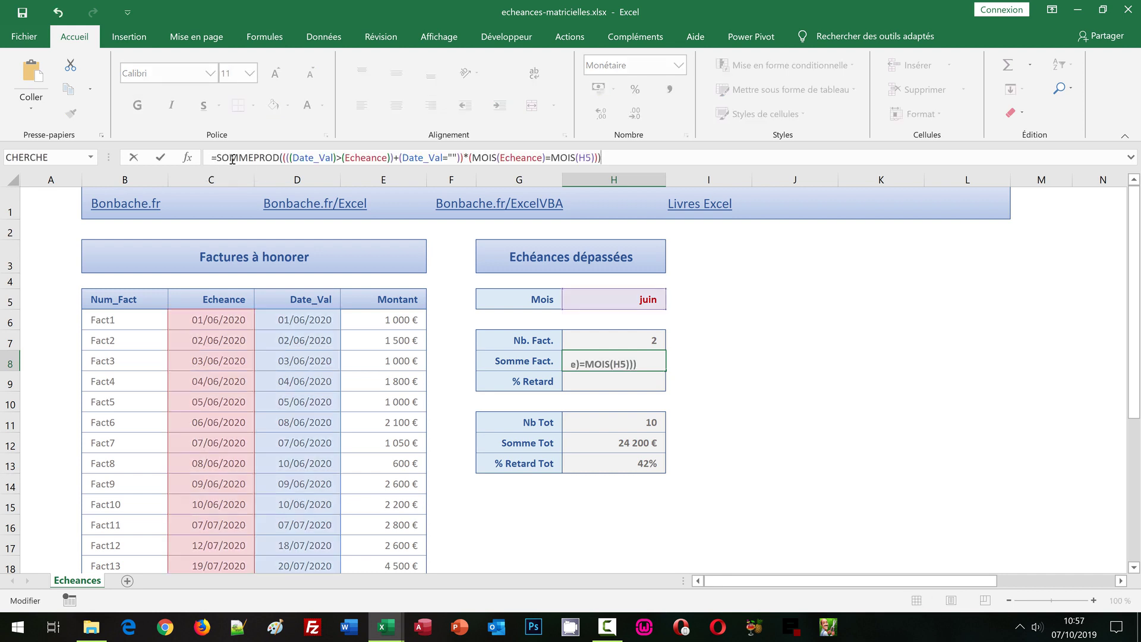
{"action": "left_click", "coordinate": [599, 159]}
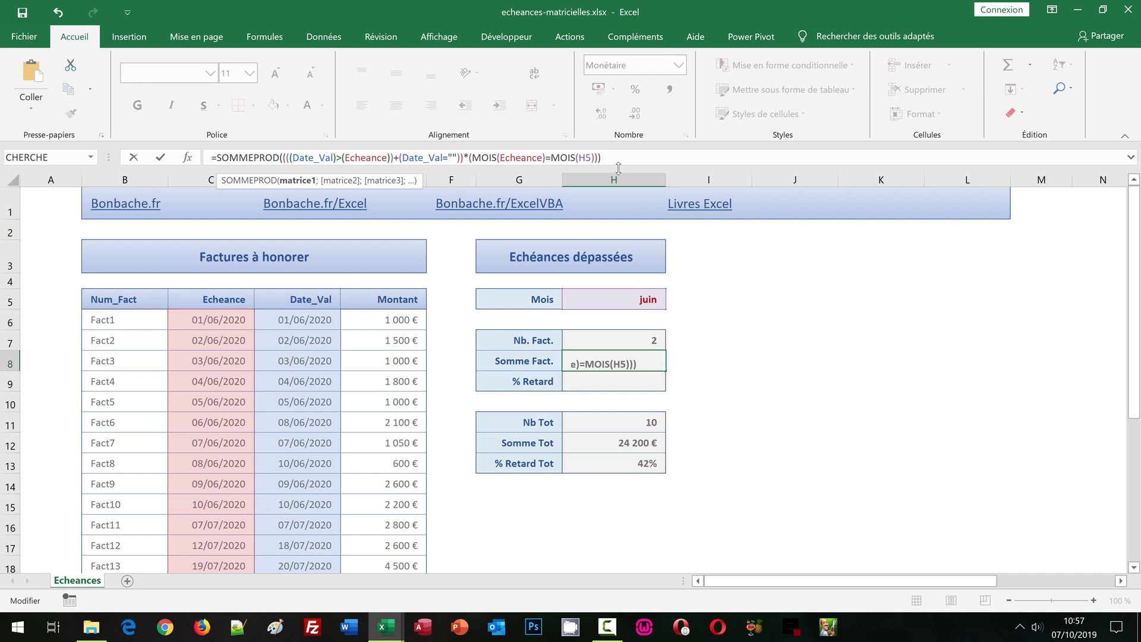
{"action": "type", "text": "*"}
{"action": "type", "text": "("}
{"action": "type", "text": "Montan"}
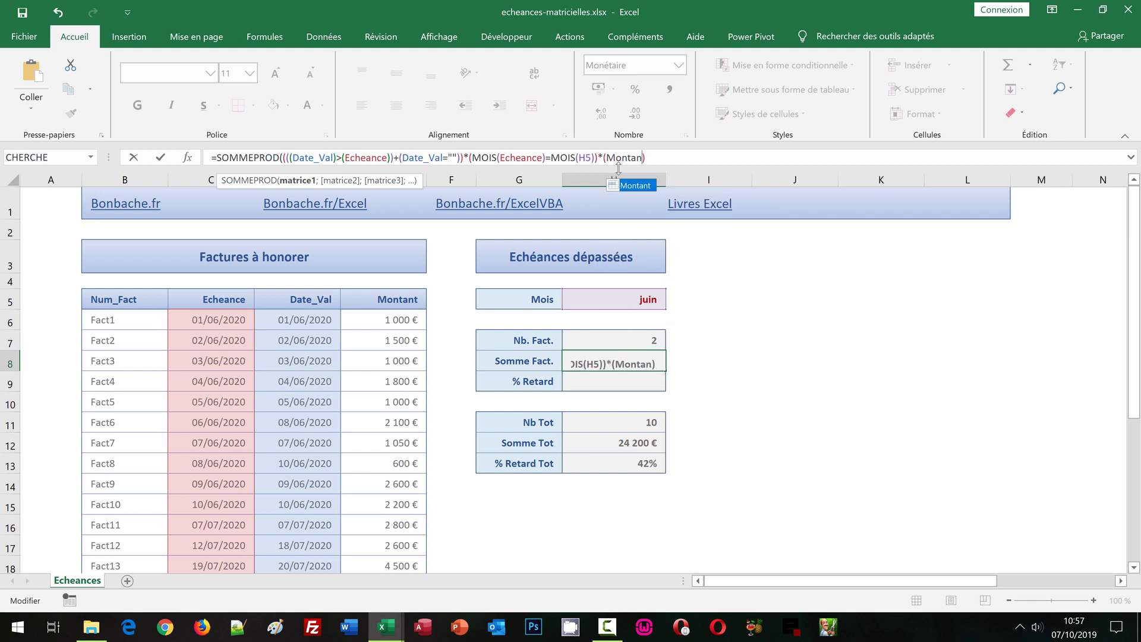
{"action": "type", "text": "t)"}
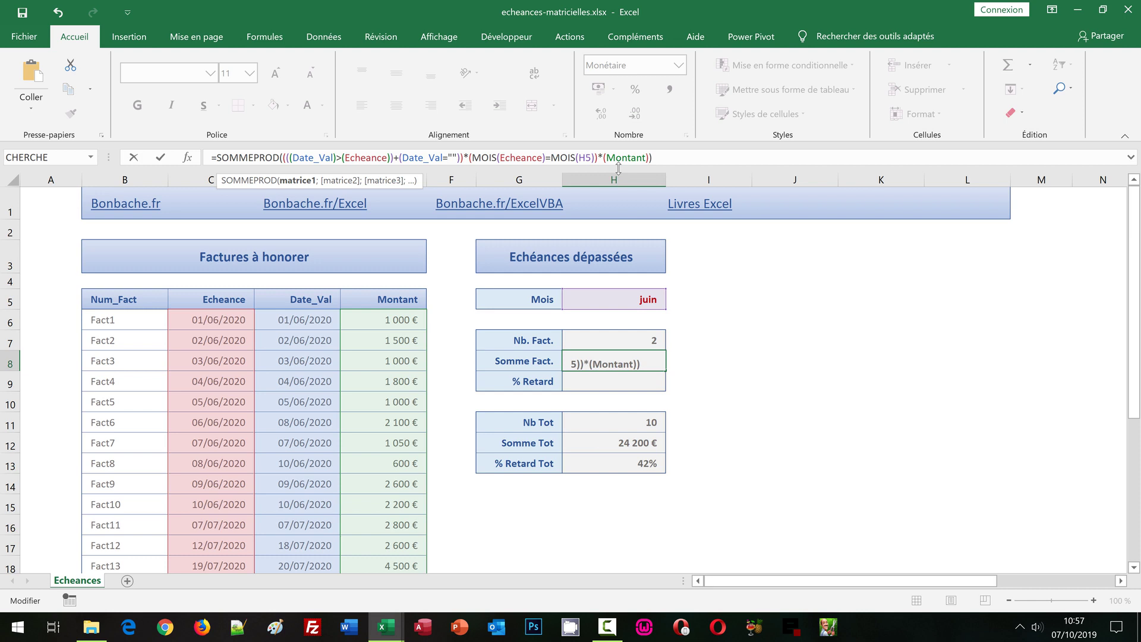
{"action": "key", "text": "Return"}
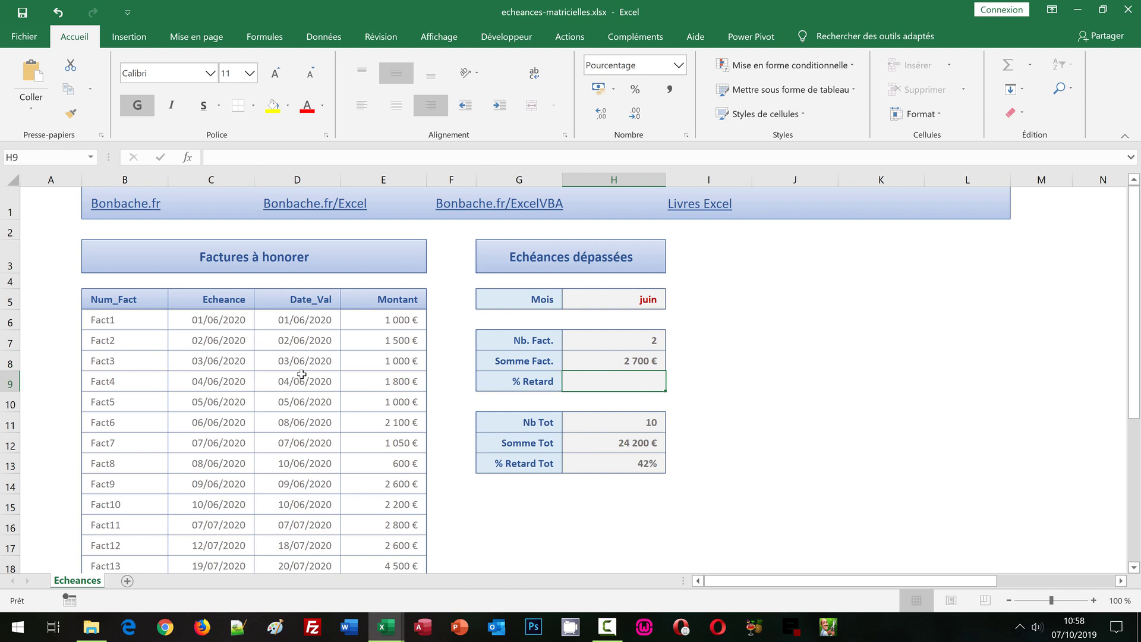
{"action": "left_click", "coordinate": [619, 363]}
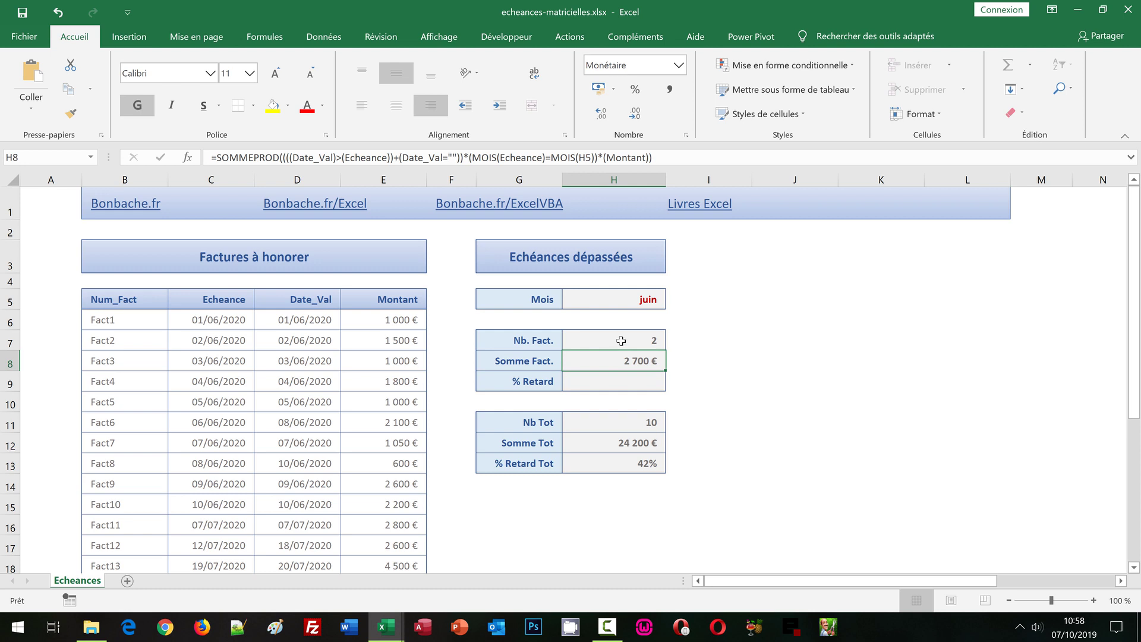
{"action": "left_click", "coordinate": [621, 341]}
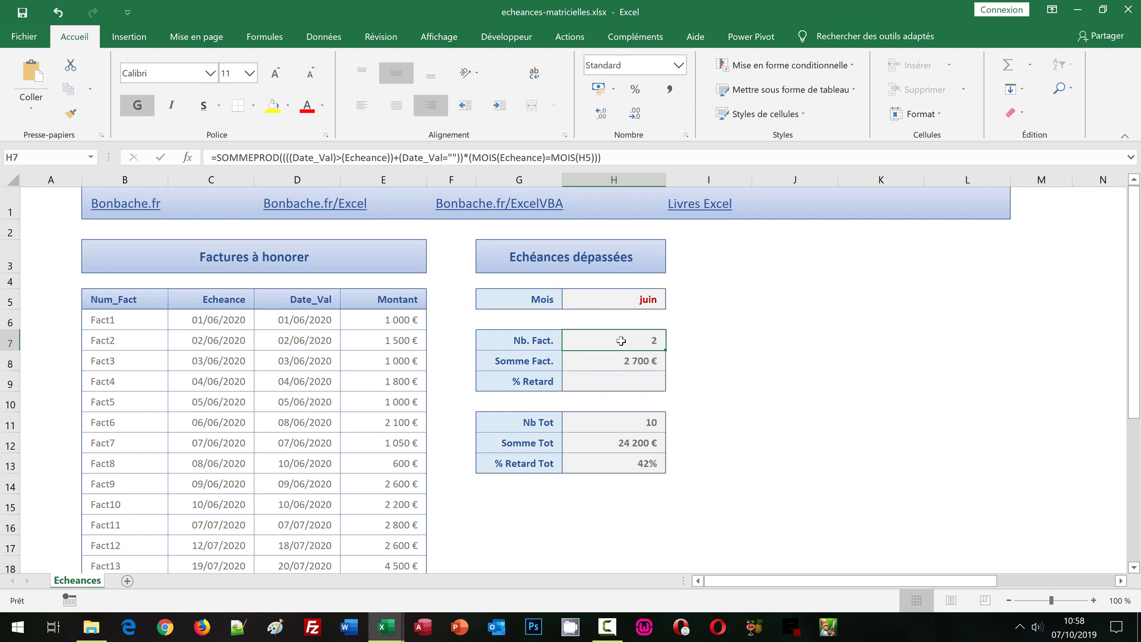
{"action": "left_click_drag", "start_coordinate": [627, 160], "coordinate": [208, 159]}
{"action": "key", "text": "ctrl+c"}
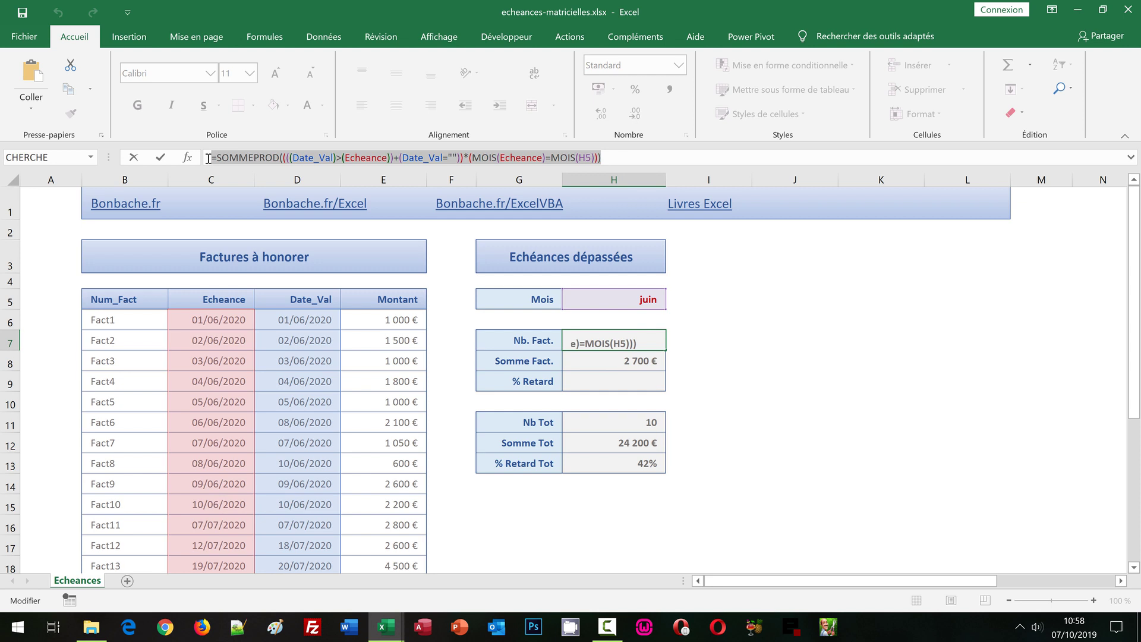
{"action": "key", "text": "Return"}
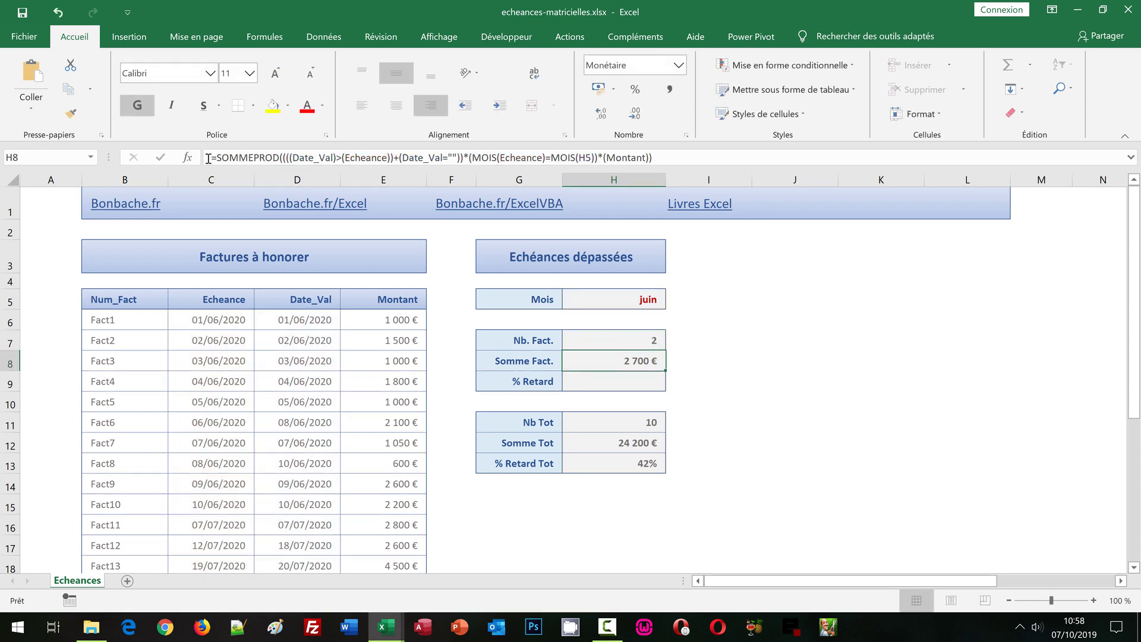
{"action": "left_click", "coordinate": [603, 382]}
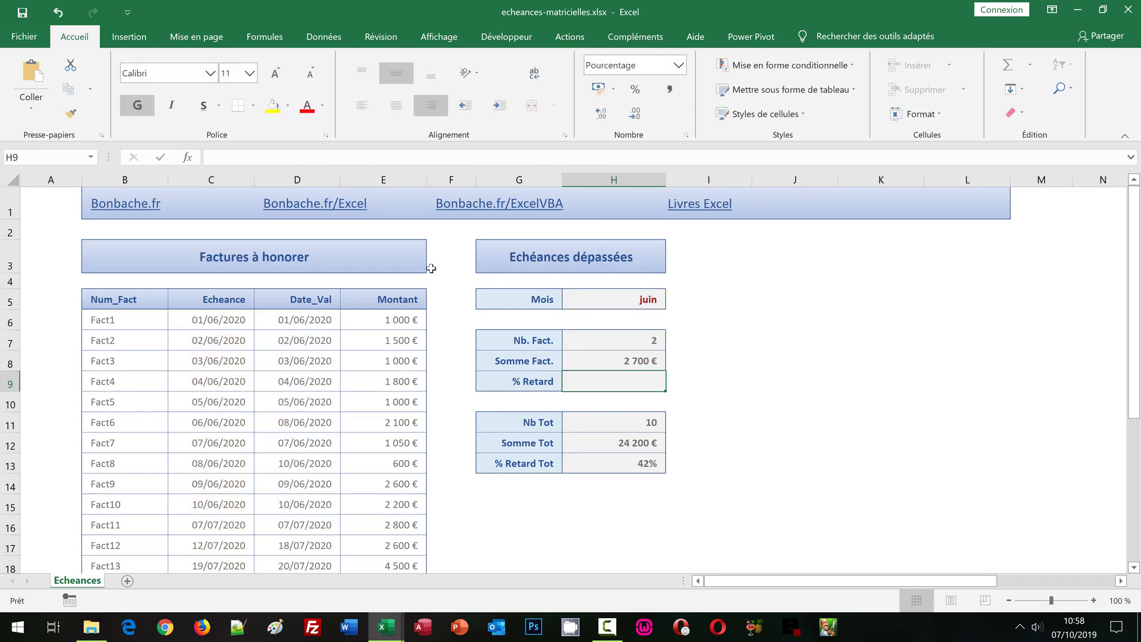
{"action": "left_click", "coordinate": [250, 160]}
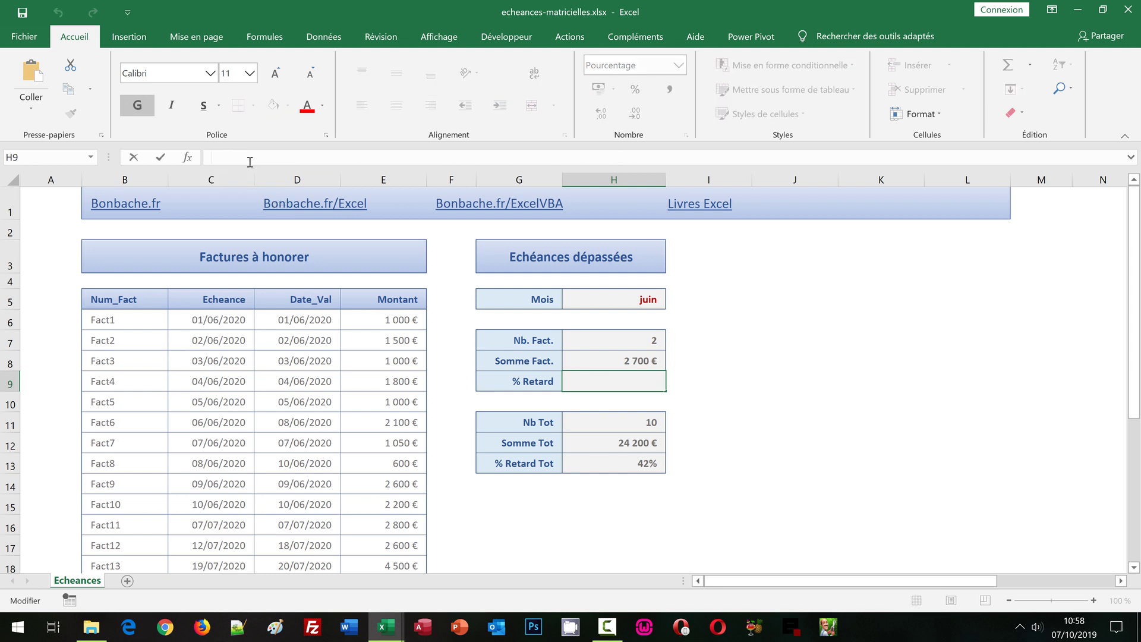
Enter in H9 the H7 formula divided by SOMMEPROD((MOIS(Echeance)=MOIS(H5))*1), showing 20%.
{"action": "key", "text": "ctrl+v"}
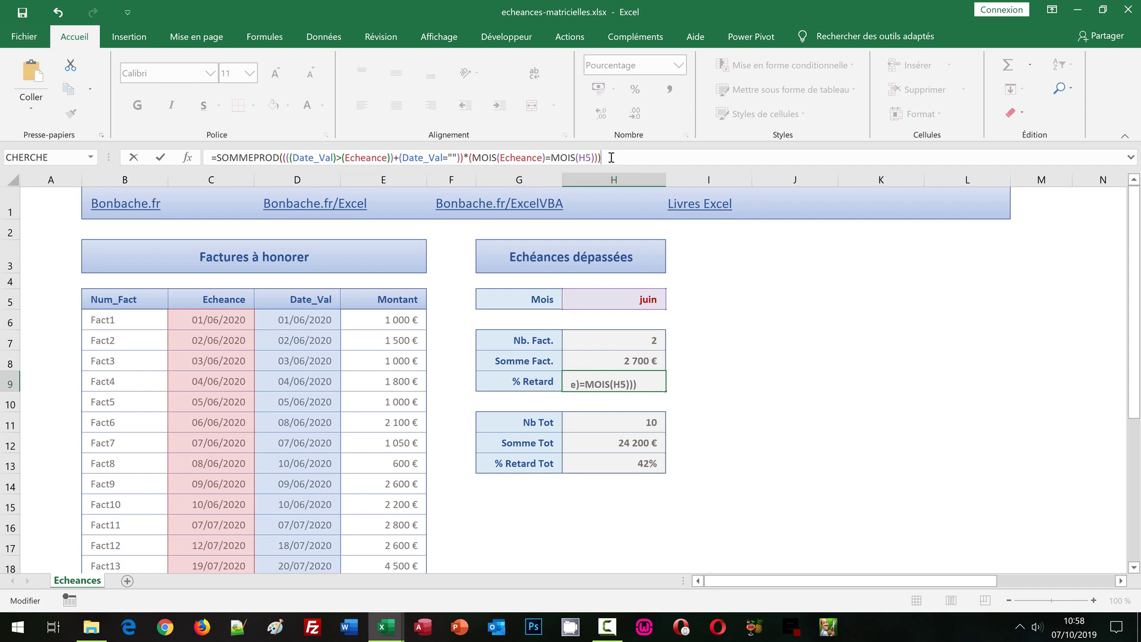
{"action": "type", "text": "/"}
{"action": "type", "text": "S"}
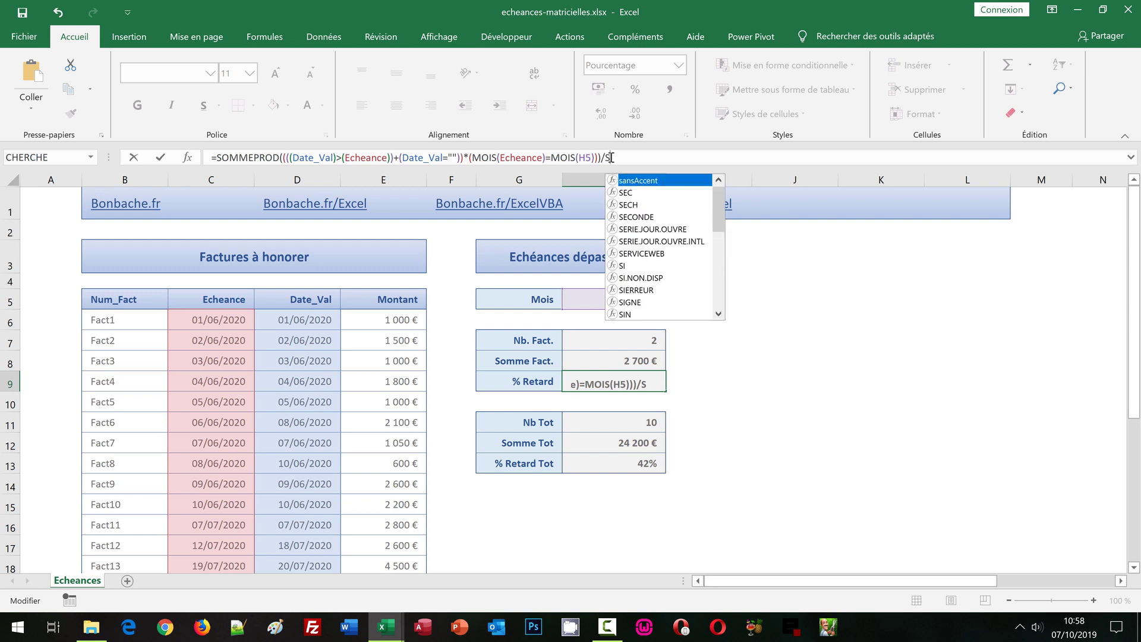
{"action": "type", "text": "ommeProd"}
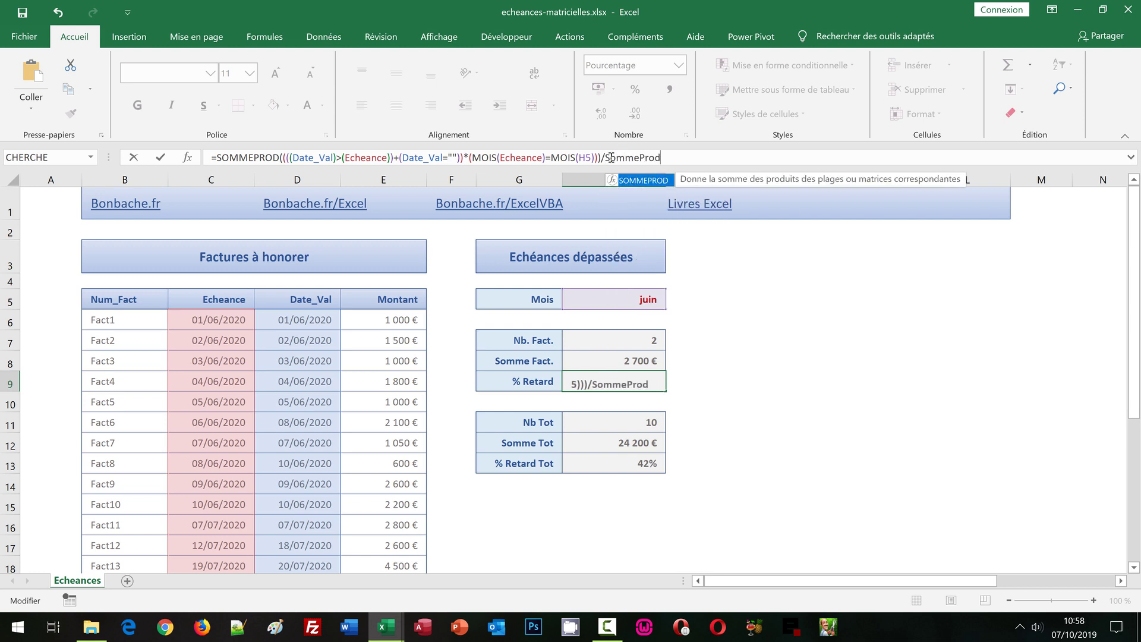
{"action": "type", "text": "("}
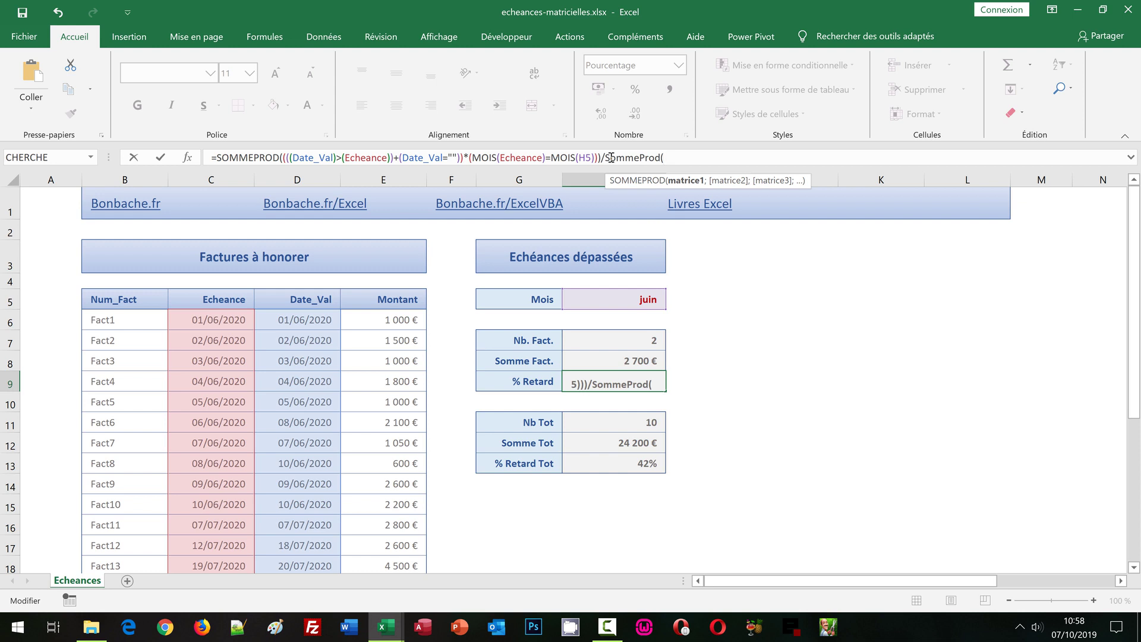
{"action": "type", "text": "("}
{"action": "type", "text": "M"}
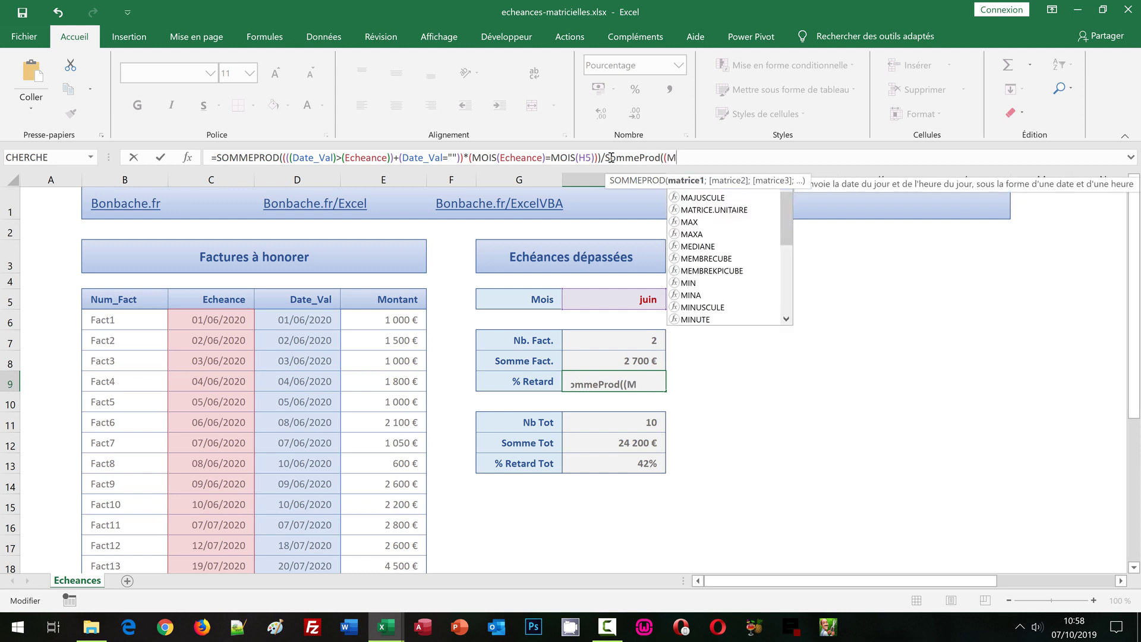
{"action": "type", "text": "ois("}
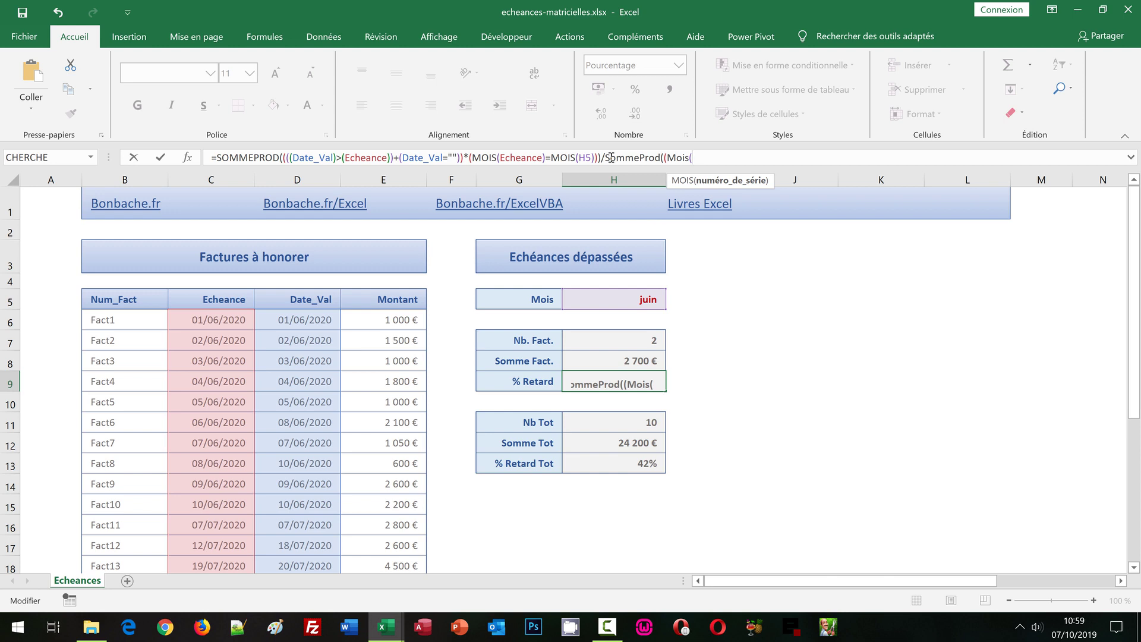
{"action": "type", "text": "Eche"}
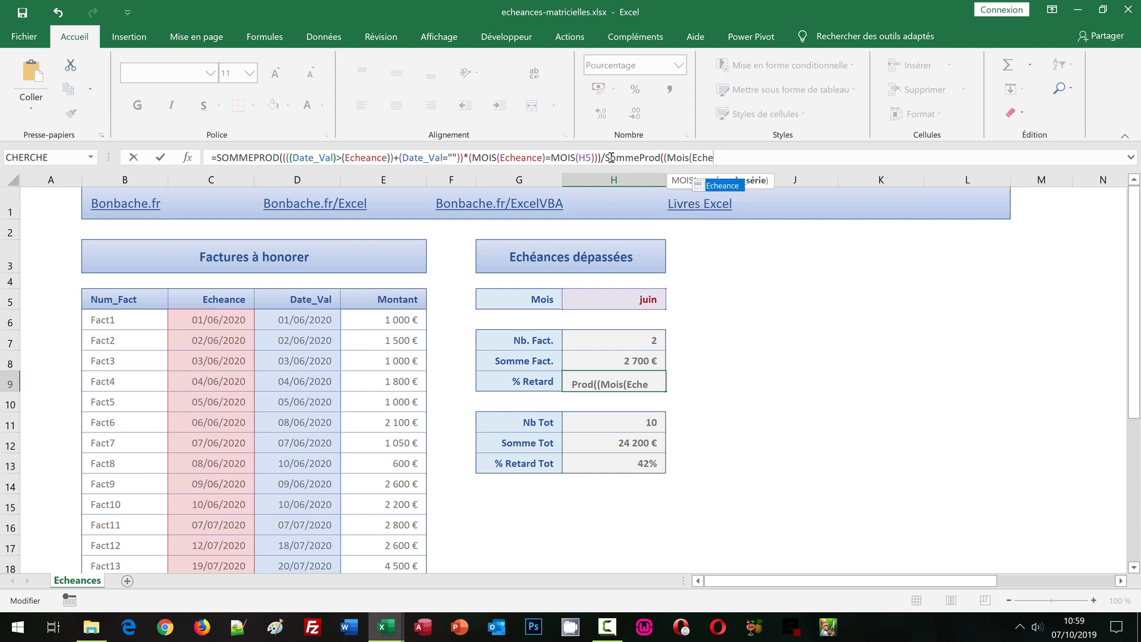
{"action": "double_click", "coordinate": [722, 186]}
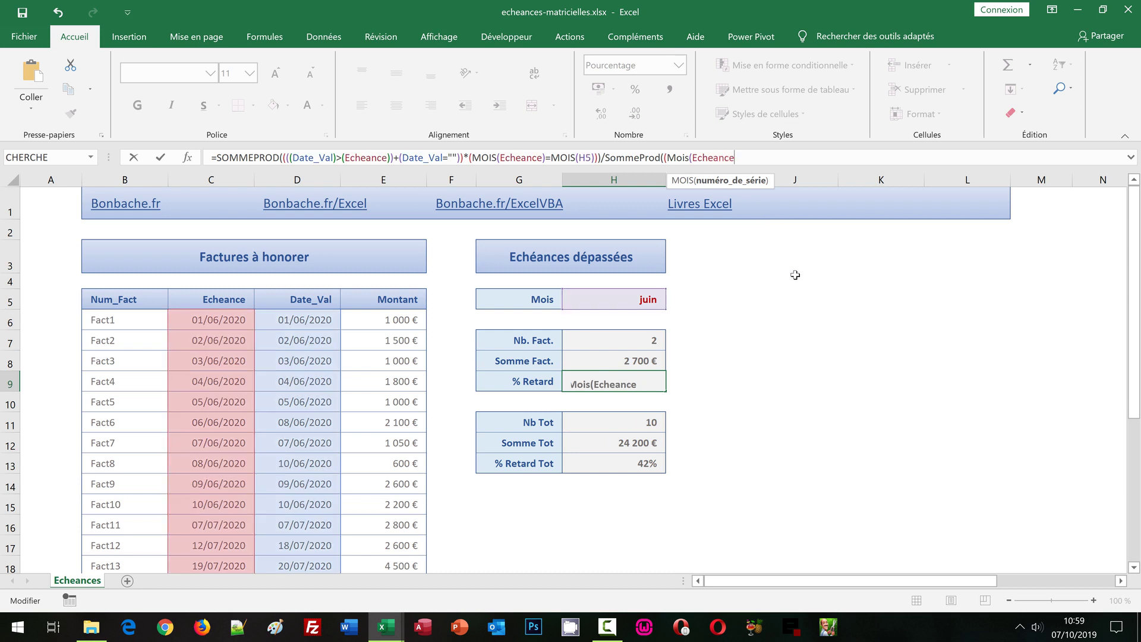
{"action": "type", "text": ")"}
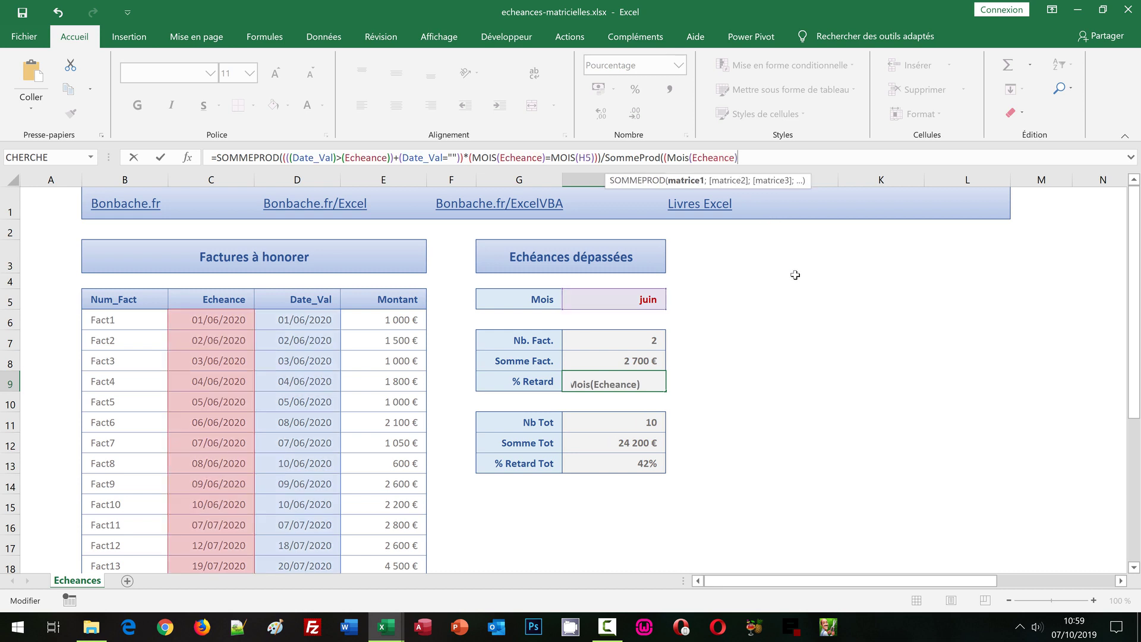
{"action": "type", "text": "="}
{"action": "type", "text": "Mois"}
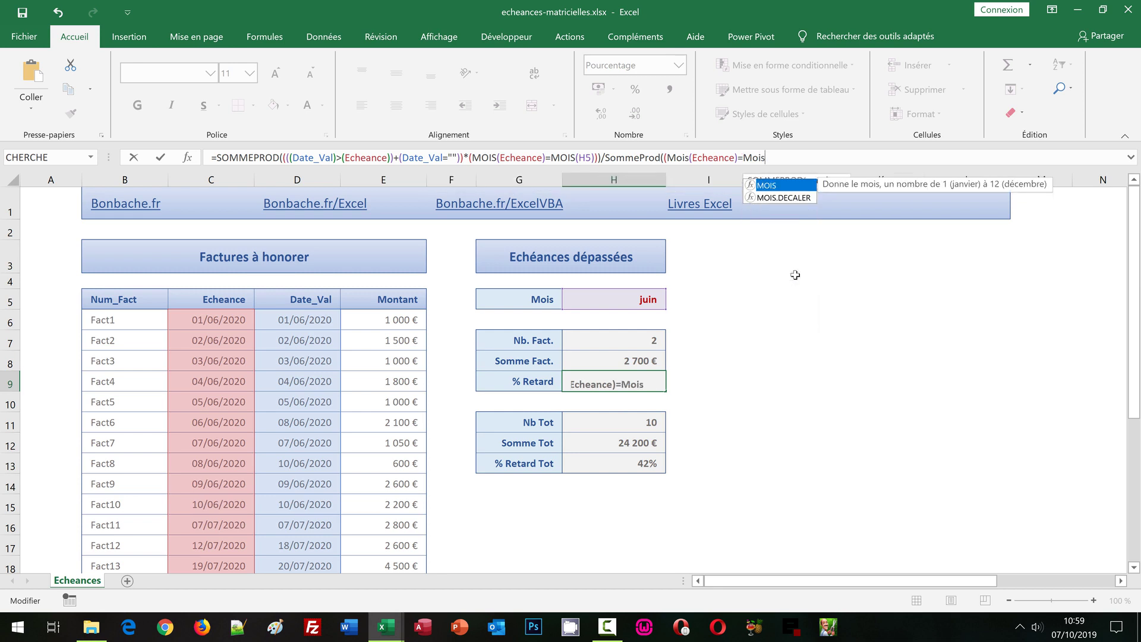
{"action": "type", "text": "("}
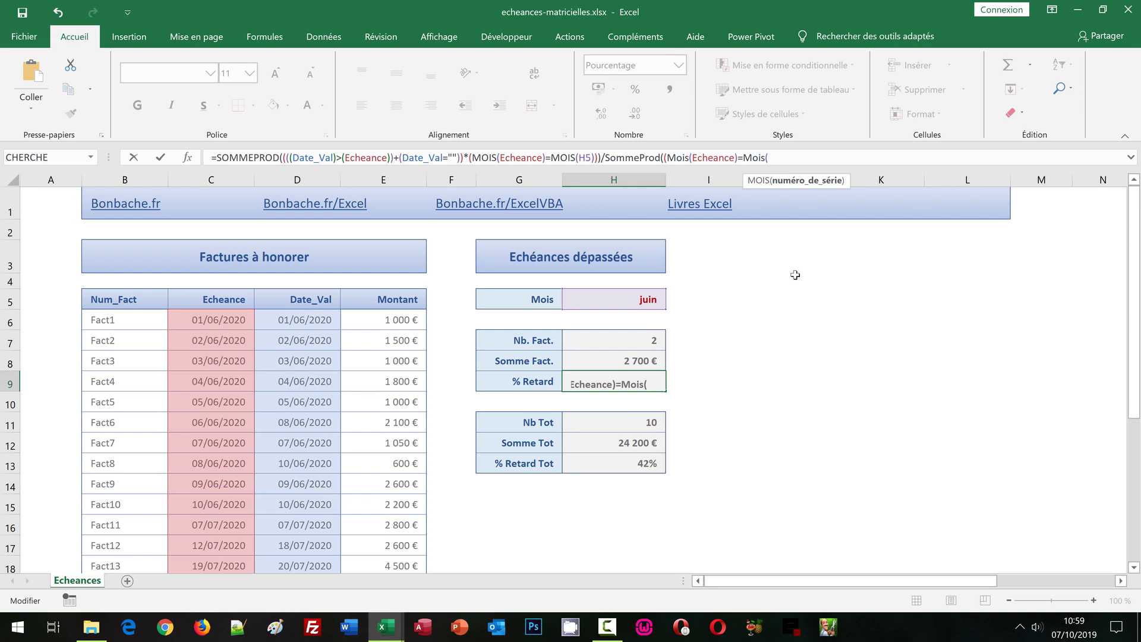
{"action": "left_click", "coordinate": [626, 304]}
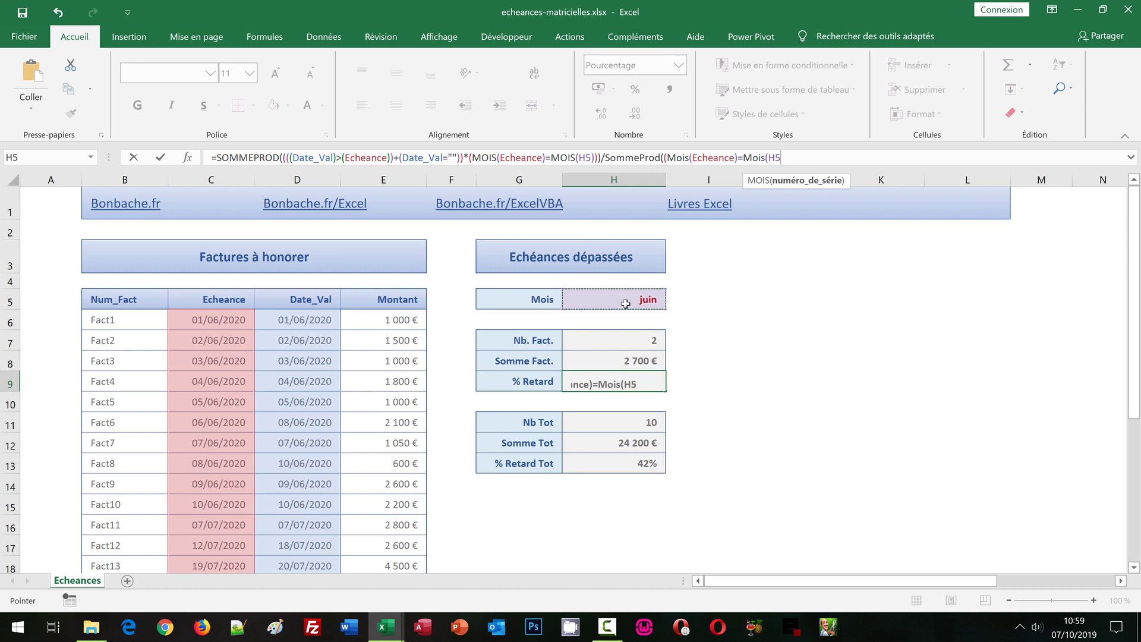
{"action": "type", "text": ")"}
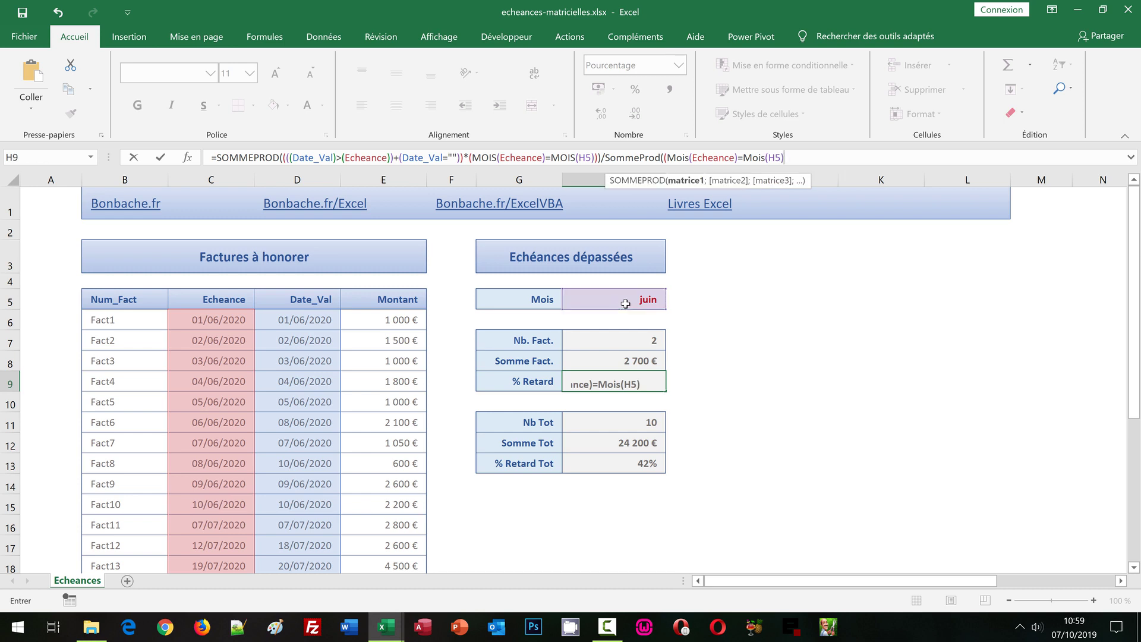
{"action": "type", "text": ")"}
{"action": "type", "text": "*1"}
{"action": "type", "text": ")"}
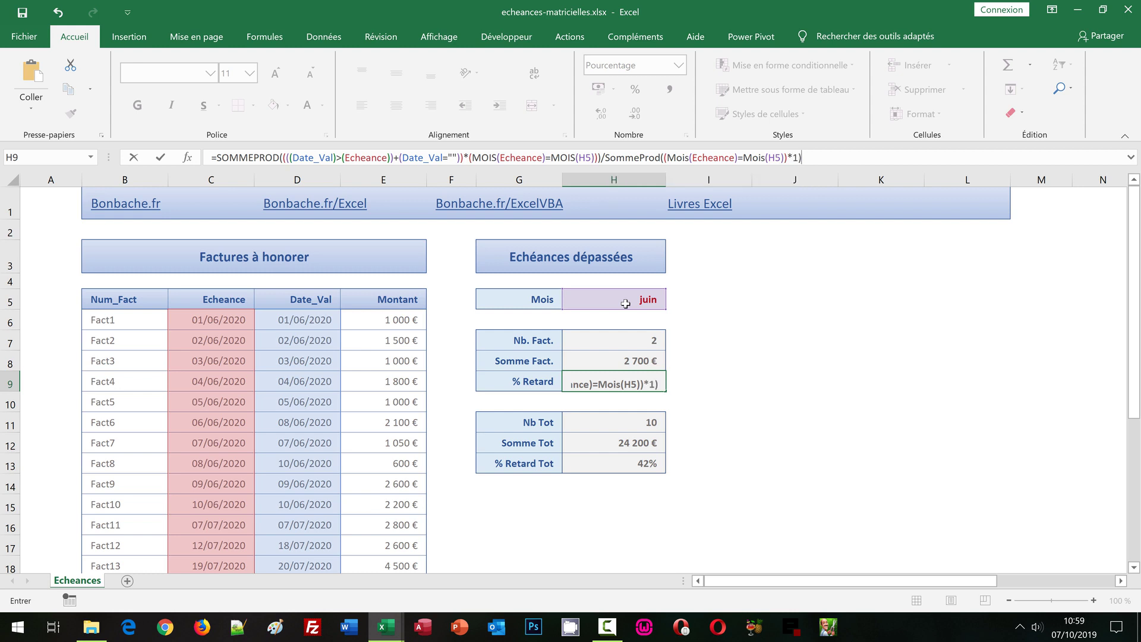
{"action": "key", "text": "Return"}
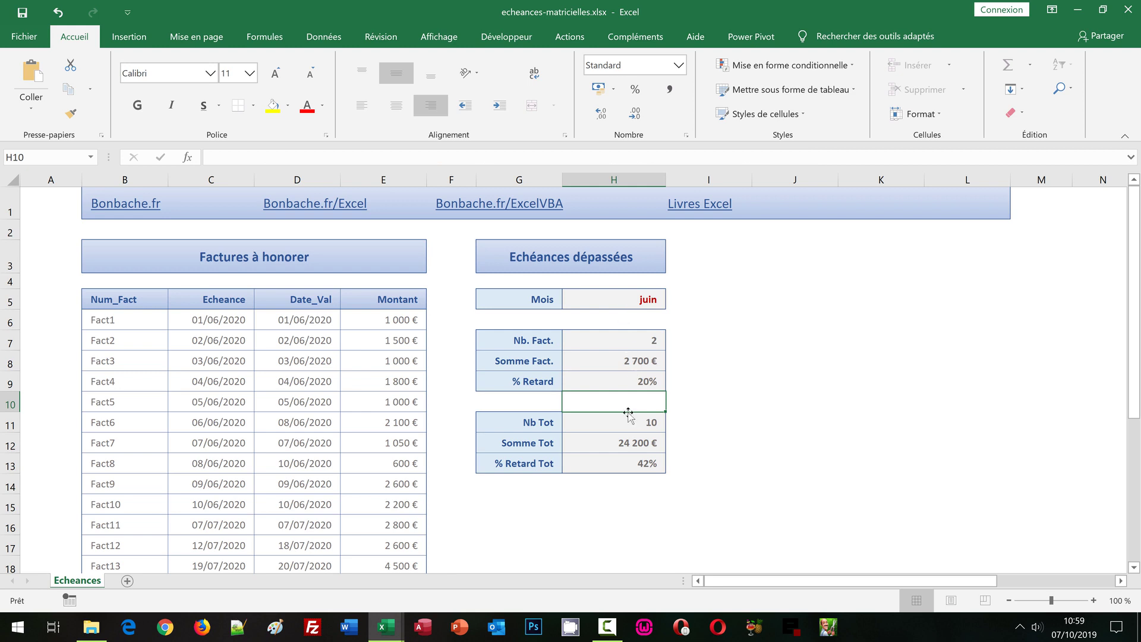
Change the month in H5 to août, giving 5 invoices, 11 350 € and 63% overdue.
{"action": "left_click", "coordinate": [621, 383]}
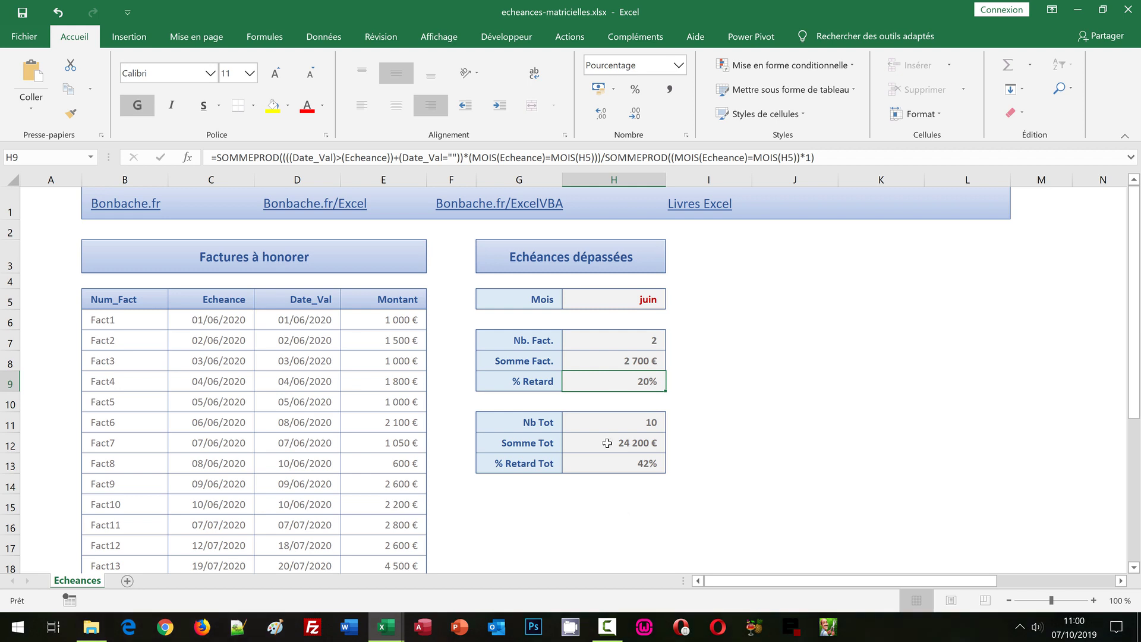
{"action": "left_click", "coordinate": [610, 463]}
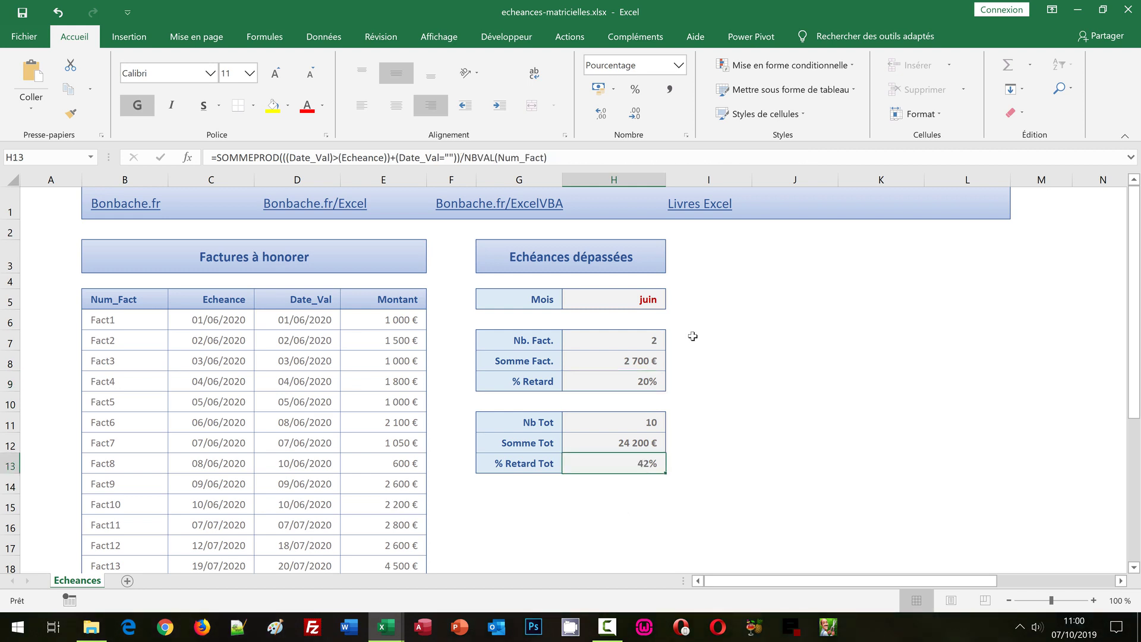
{"action": "left_click", "coordinate": [656, 300]}
{"action": "left_click", "coordinate": [672, 304]}
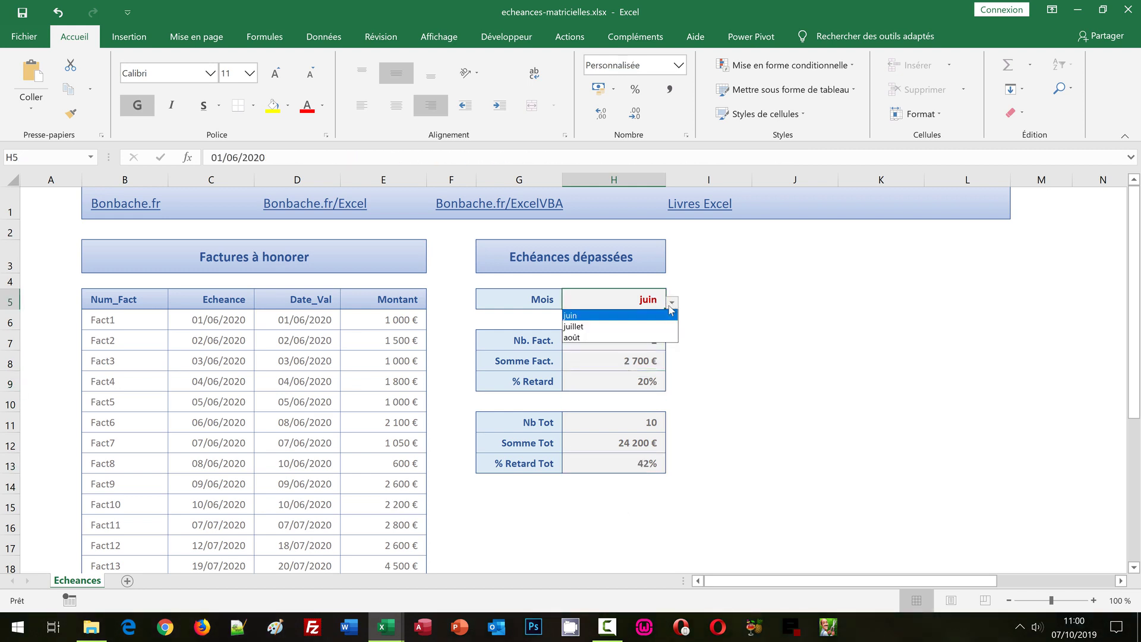
{"action": "left_click", "coordinate": [654, 337]}
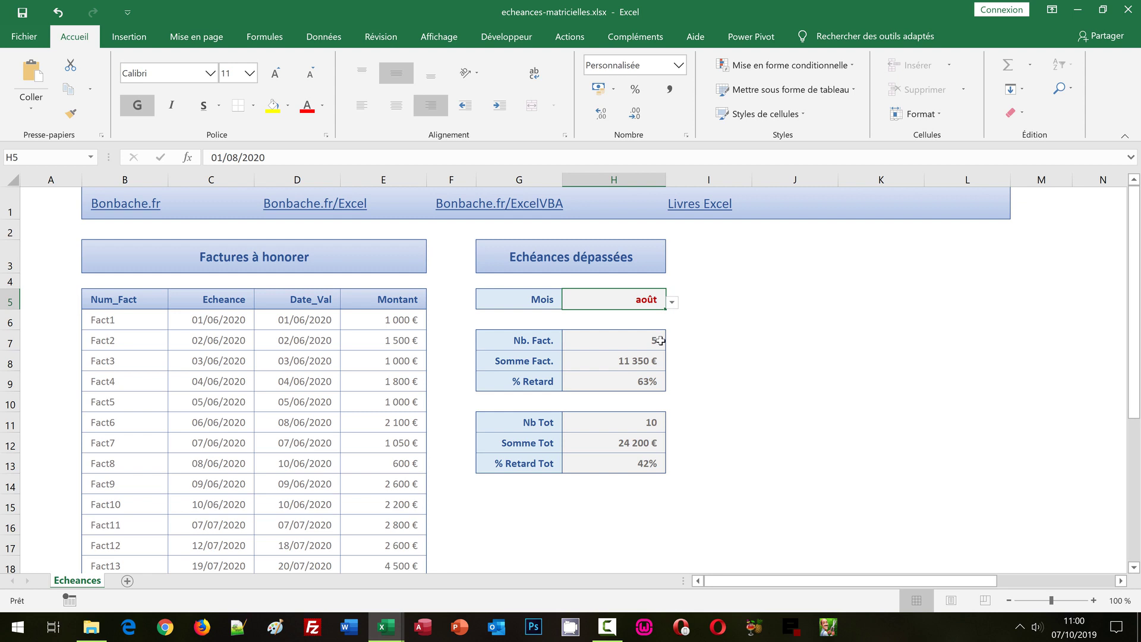
{"action": "left_click", "coordinate": [116, 320]}
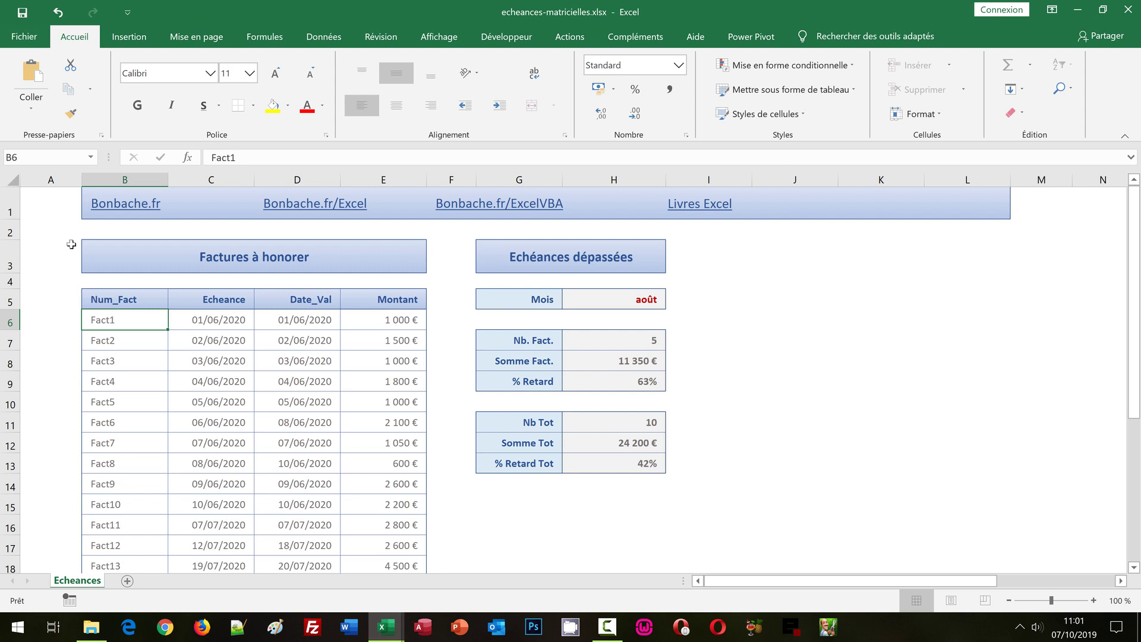
Select the invoice table B6:E29 and bring up Mise en forme conditionnelle.
{"action": "left_click", "coordinate": [1135, 530]}
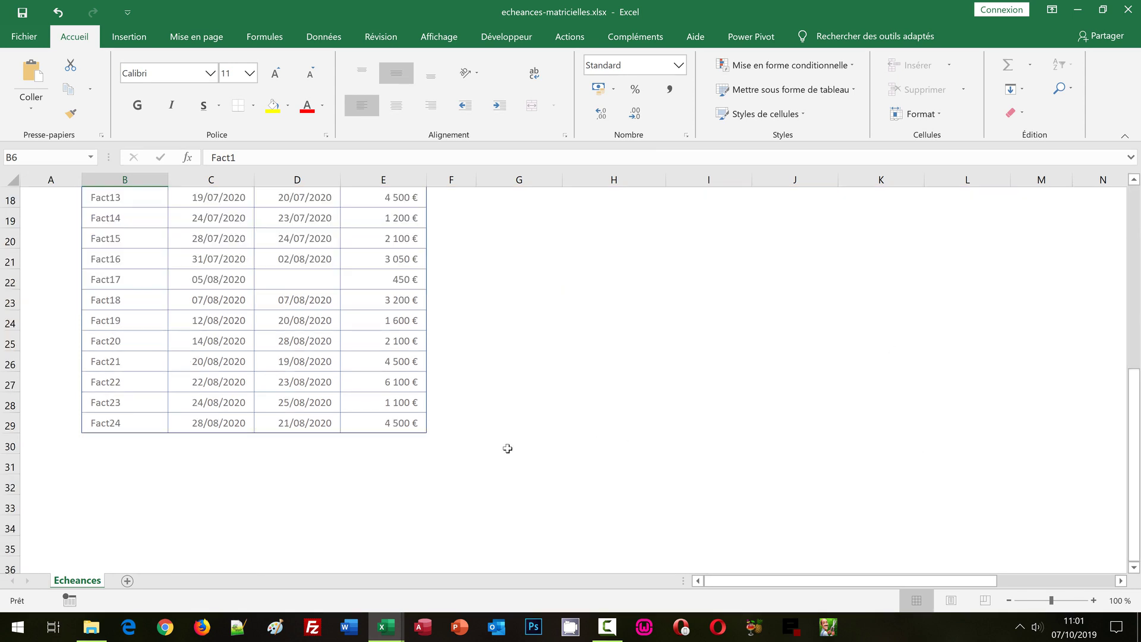
{"action": "left_click", "coordinate": [399, 423], "text": "shift"}
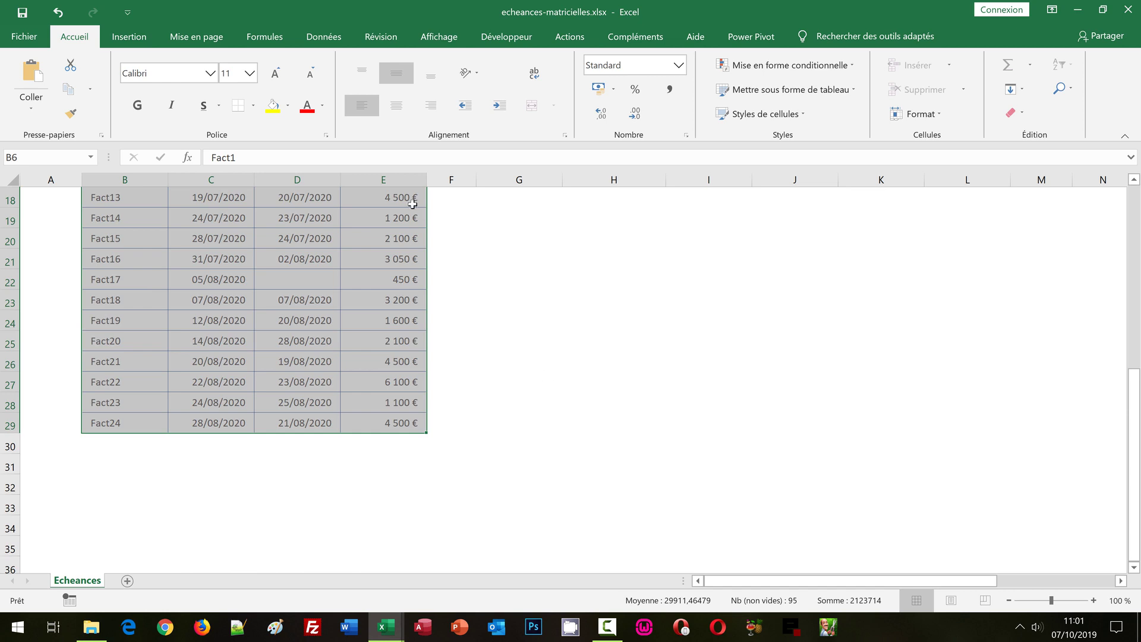
{"action": "left_click", "coordinate": [1131, 202]}
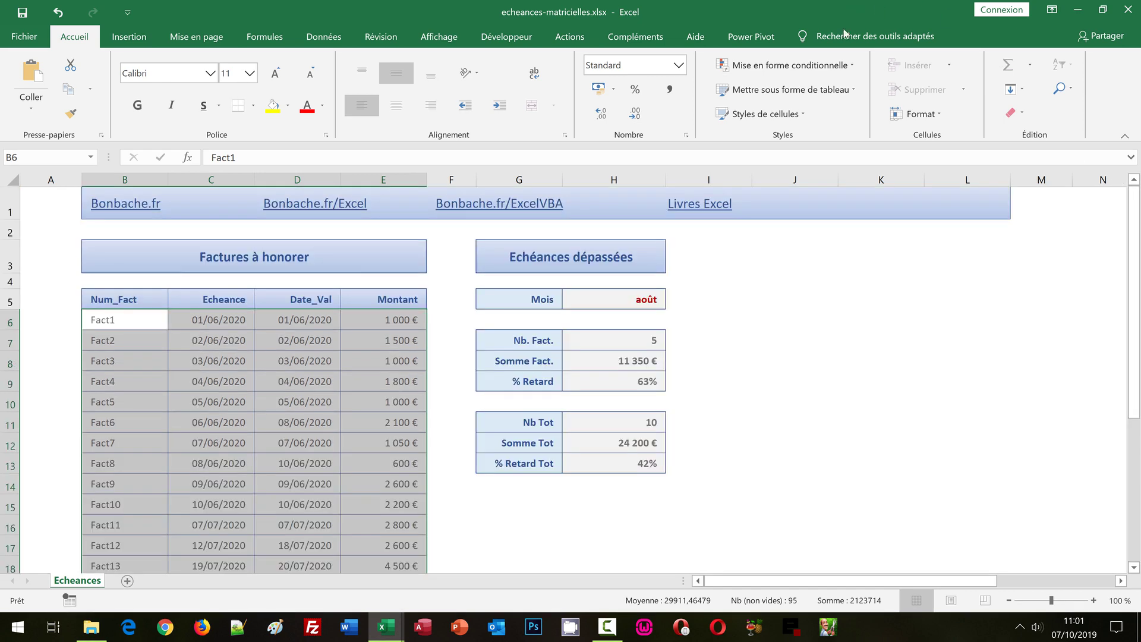
{"action": "left_click", "coordinate": [852, 69]}
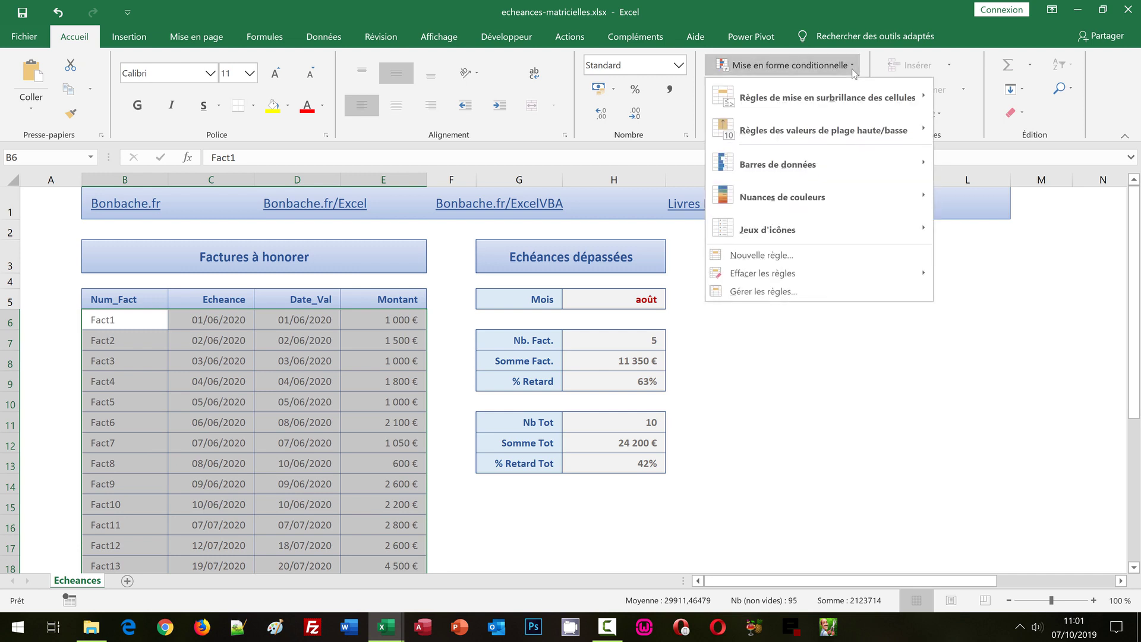
Create a formula-based rule =OU($D6="";$D6>$C6) for the invoice table.
{"action": "left_click", "coordinate": [745, 256]}
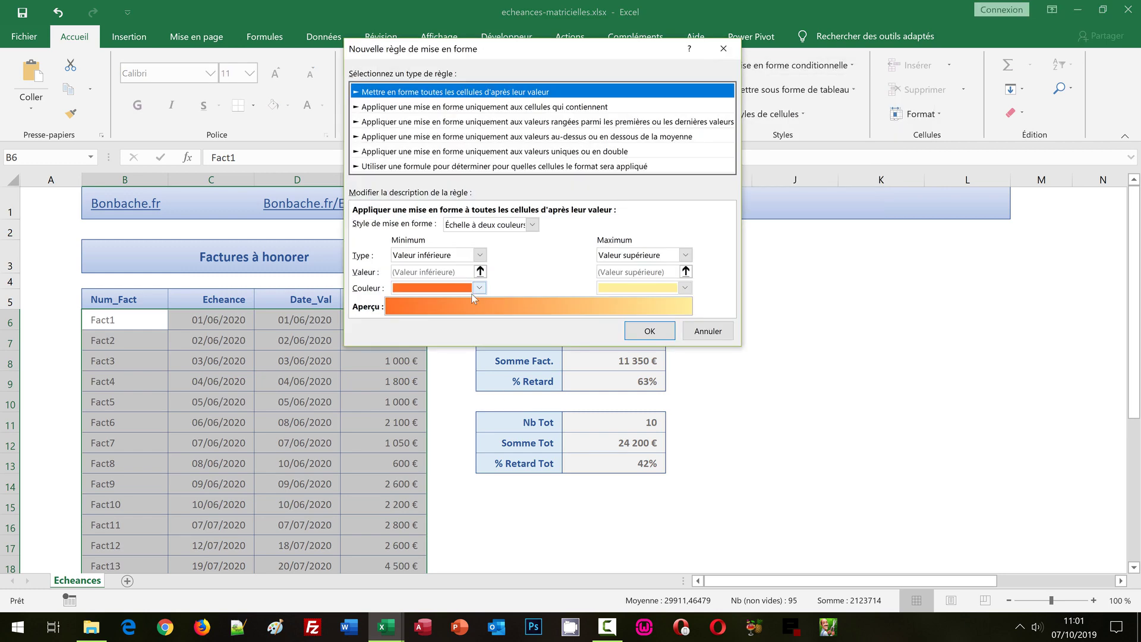
{"action": "left_click", "coordinate": [402, 167]}
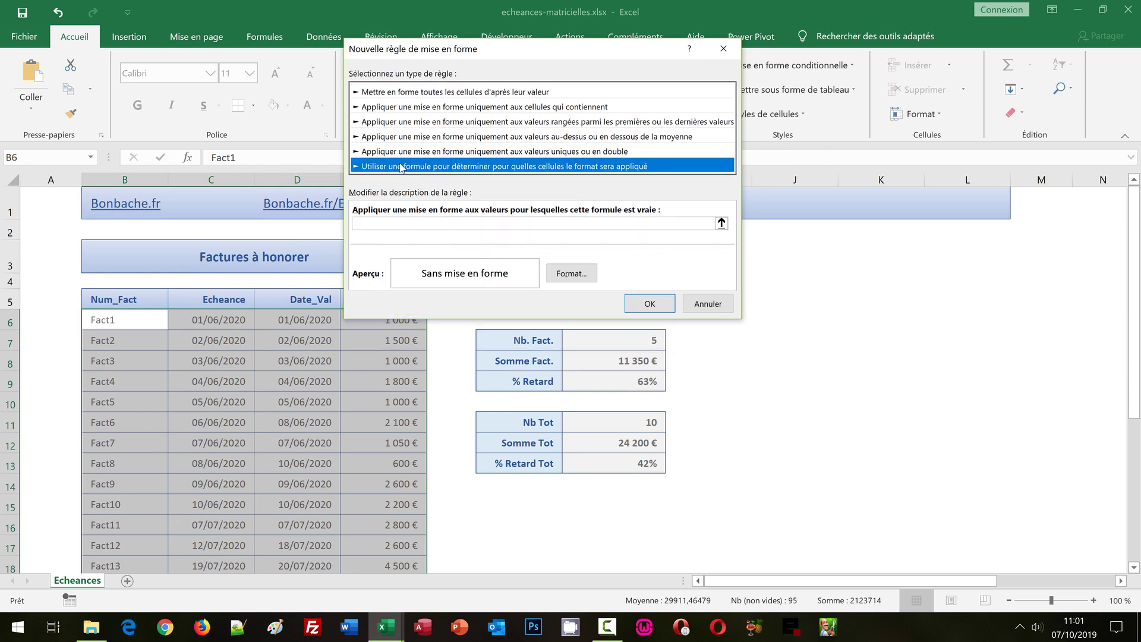
{"action": "left_click", "coordinate": [387, 224]}
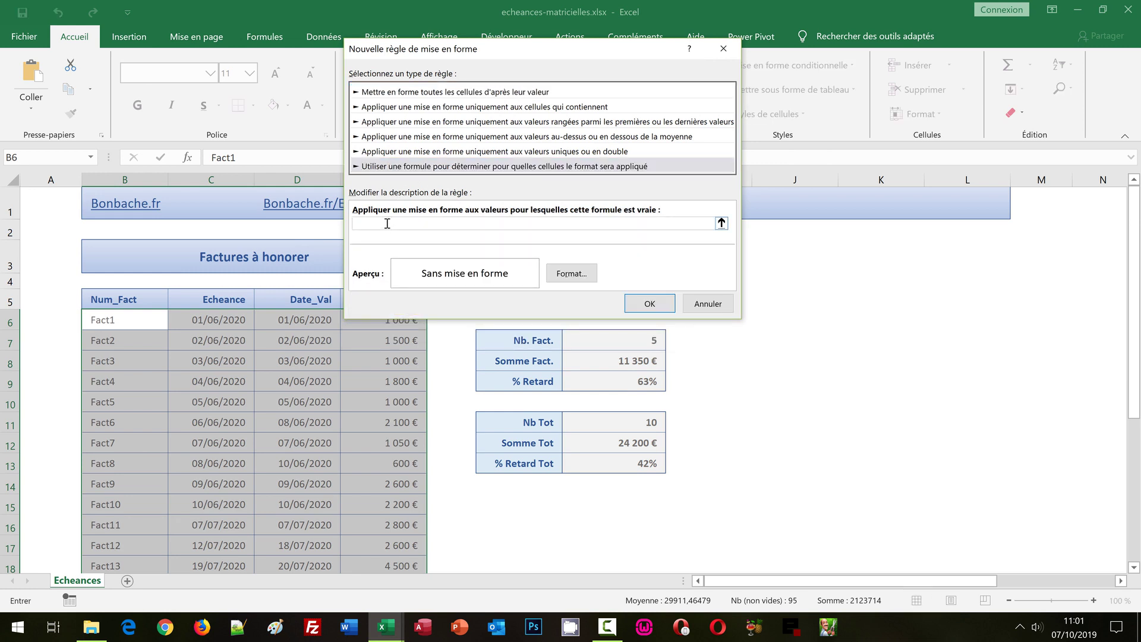
{"action": "type", "text": "="}
{"action": "type", "text": "OU"}
{"action": "type", "text": "("}
{"action": "left_click_drag", "start_coordinate": [566, 49], "coordinate": [694, 120]}
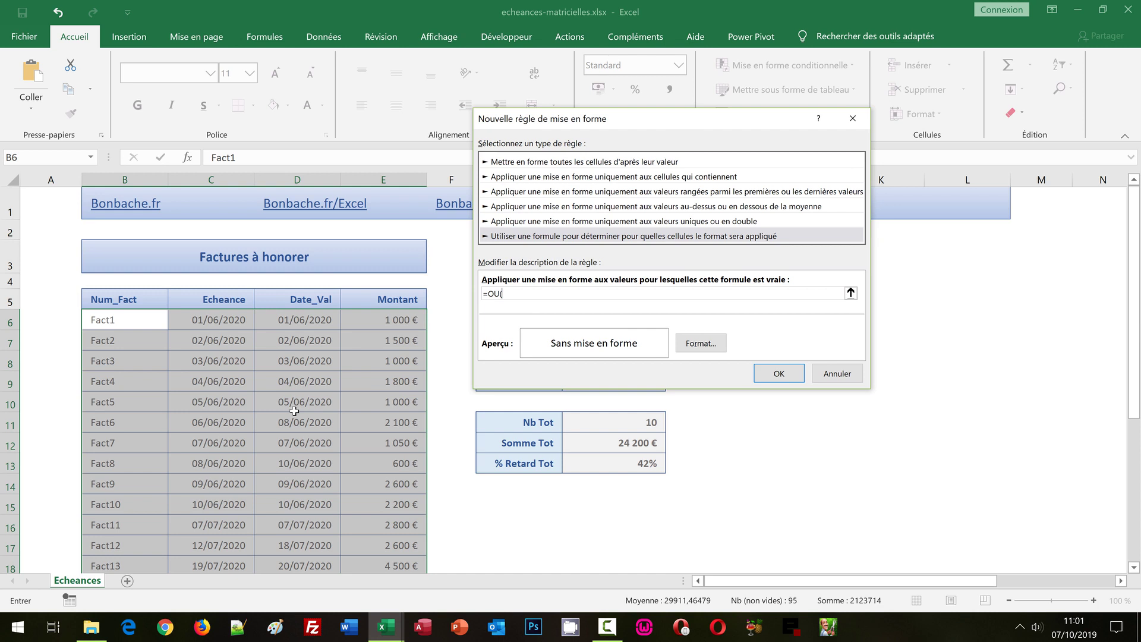
{"action": "left_click", "coordinate": [296, 321]}
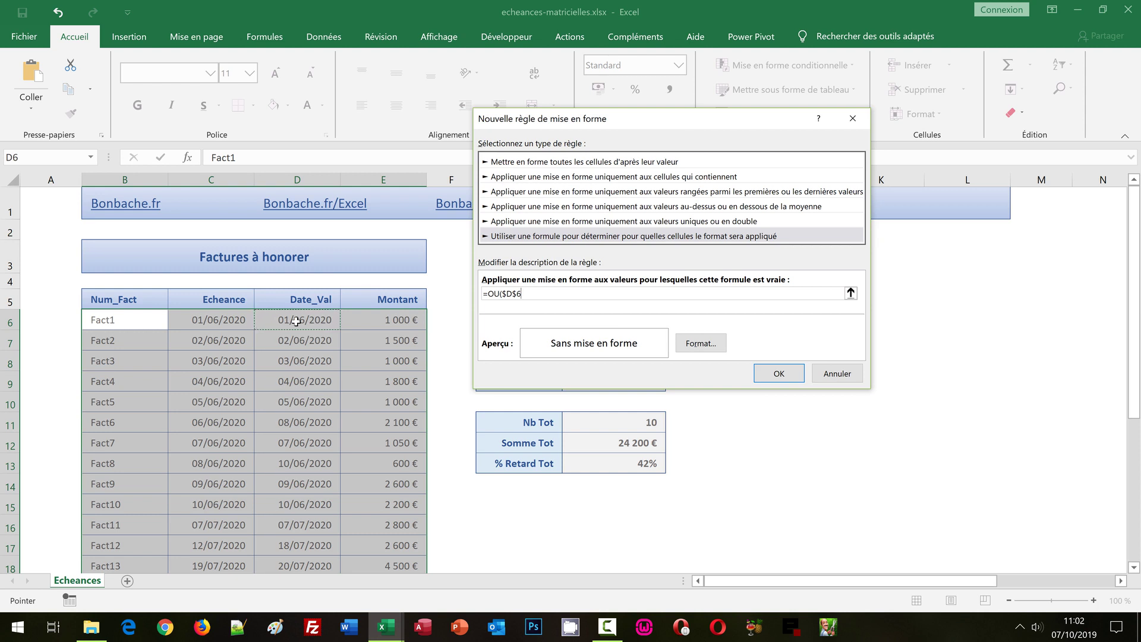
{"action": "key", "text": "F4"}
{"action": "key", "text": "F4"}
{"action": "type", "text": "="}
{"action": "type", "text": "\"\""}
{"action": "type", "text": ";"}
{"action": "left_click", "coordinate": [311, 320]}
{"action": "key", "text": "F4"}
{"action": "key", "text": "F4"}
{"action": "type", "text": ">"}
{"action": "left_click", "coordinate": [217, 320]}
{"action": "key", "text": "F4"}
{"action": "key", "text": "F4"}
{"action": "type", "text": ")"}
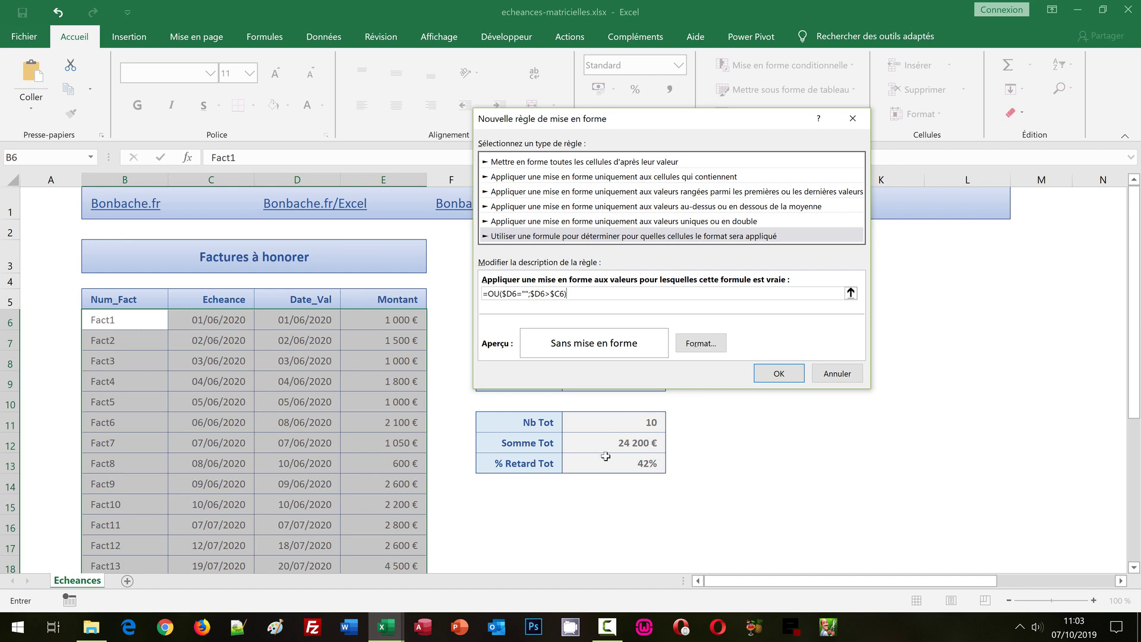
Format matching invoices with a light grey fill and dark red font, then apply the rule.
{"action": "left_click", "coordinate": [703, 346]}
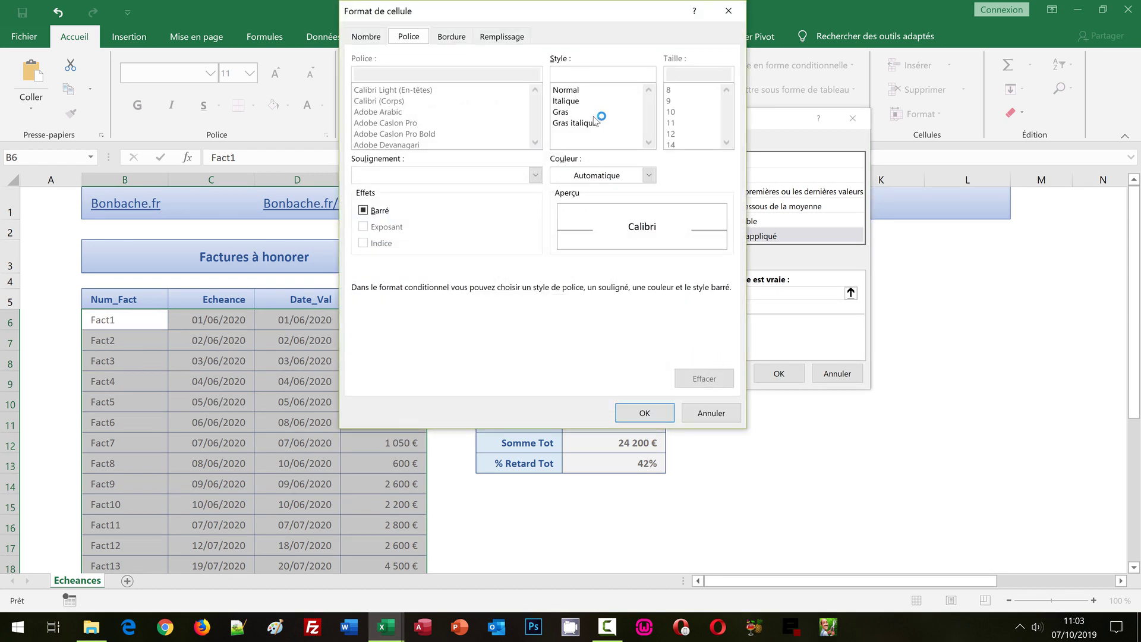
{"action": "left_click", "coordinate": [502, 37]}
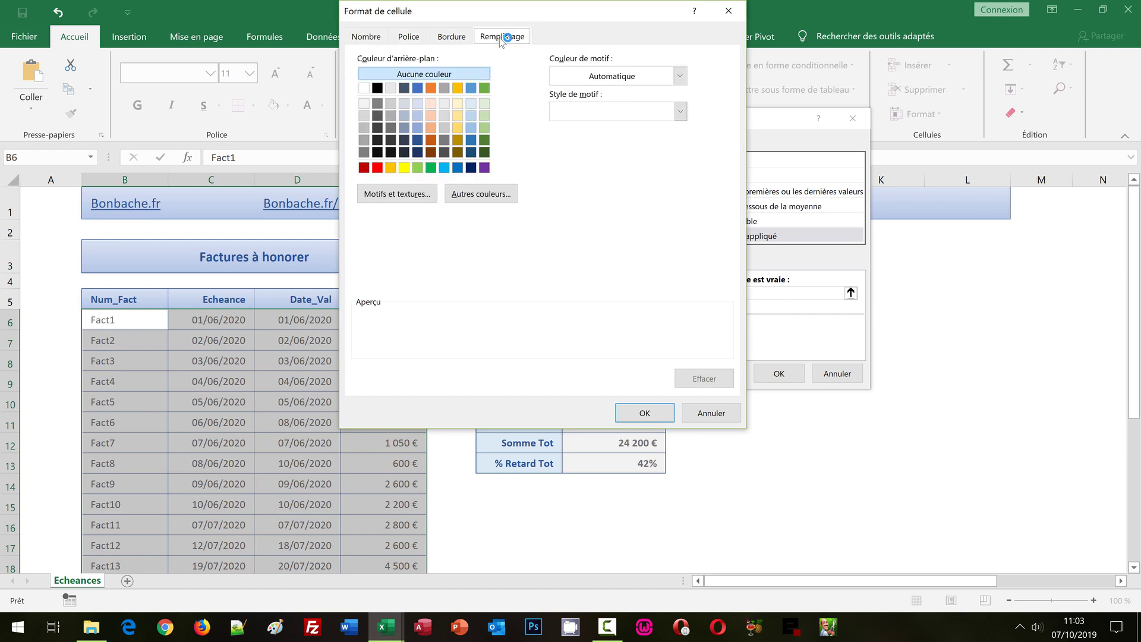
{"action": "left_click", "coordinate": [364, 104]}
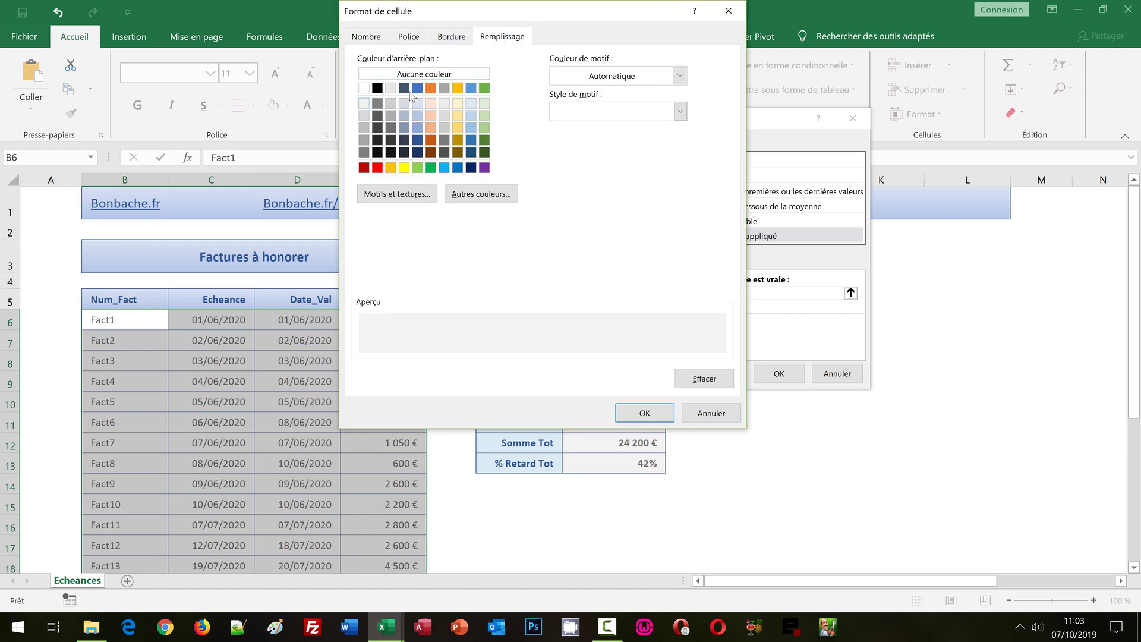
{"action": "left_click", "coordinate": [416, 41]}
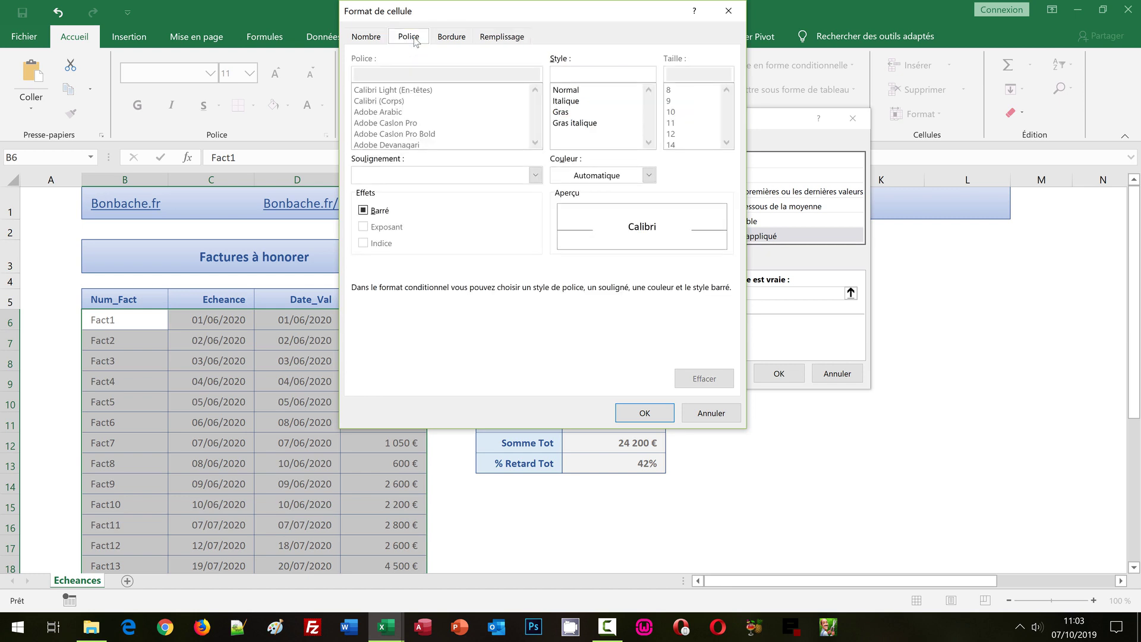
{"action": "left_click", "coordinate": [590, 177]}
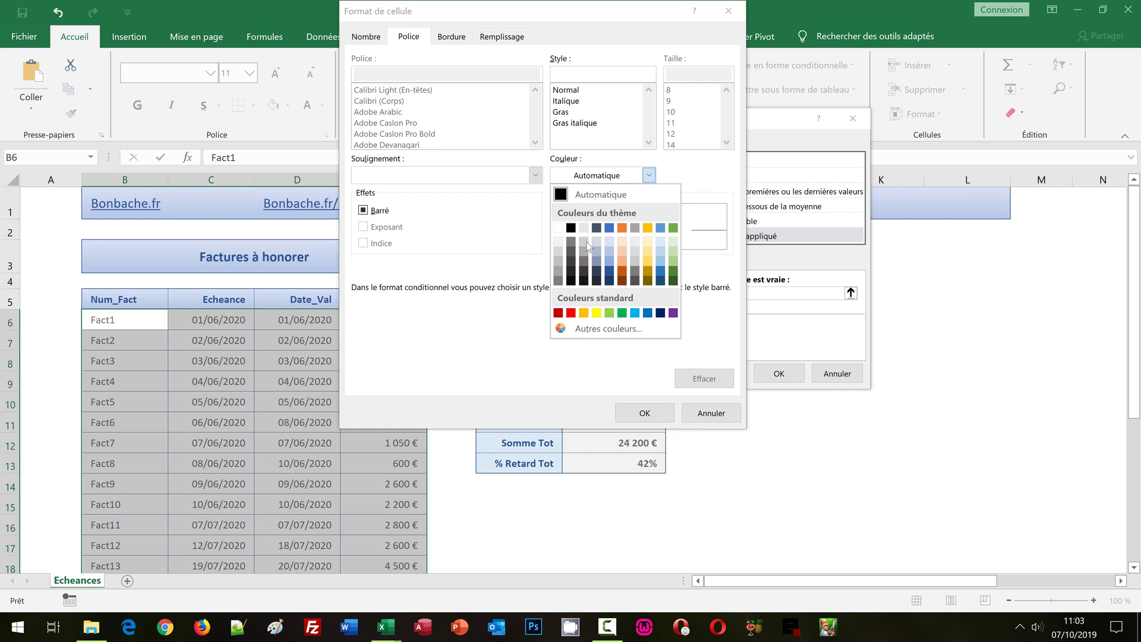
{"action": "left_click", "coordinate": [558, 313]}
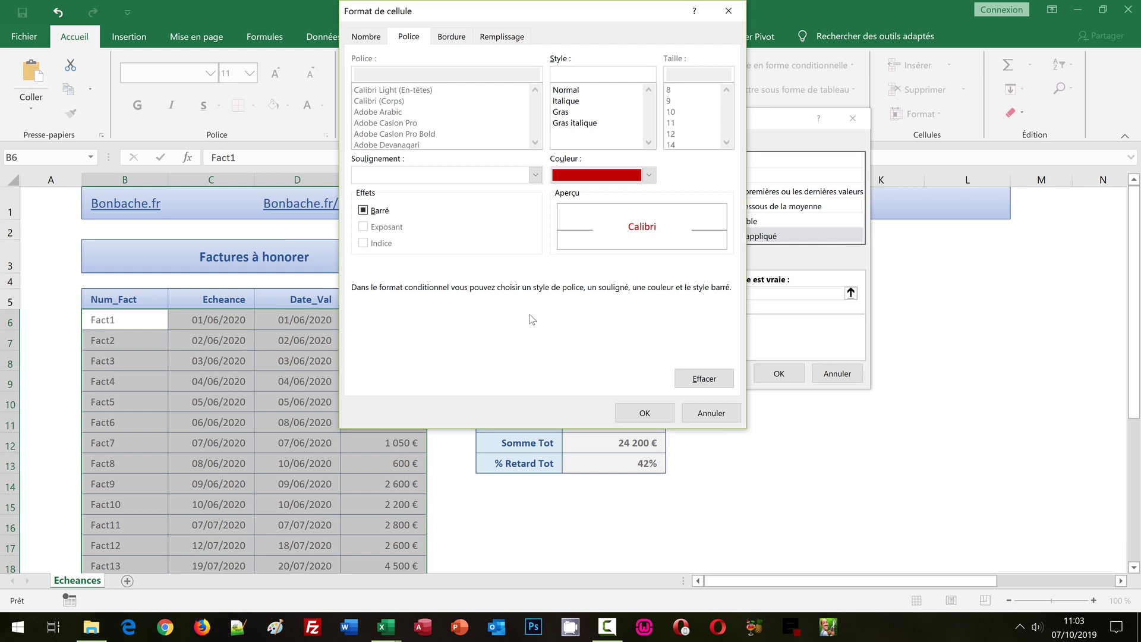
{"action": "left_click", "coordinate": [630, 413]}
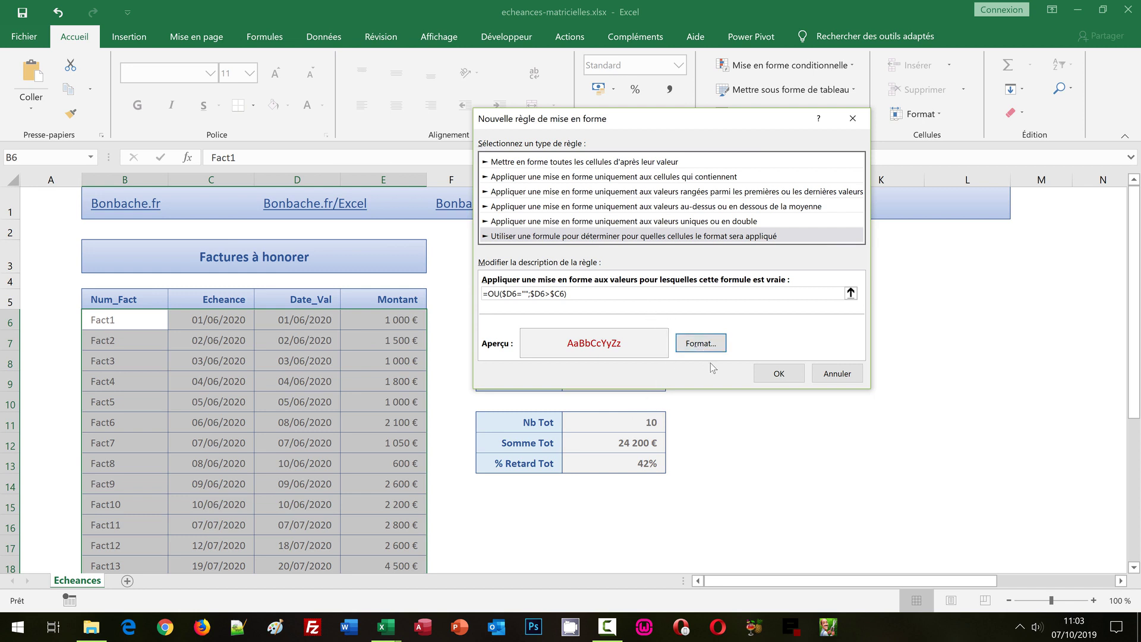
{"action": "left_click", "coordinate": [780, 373]}
{"action": "left_click", "coordinate": [781, 378]}
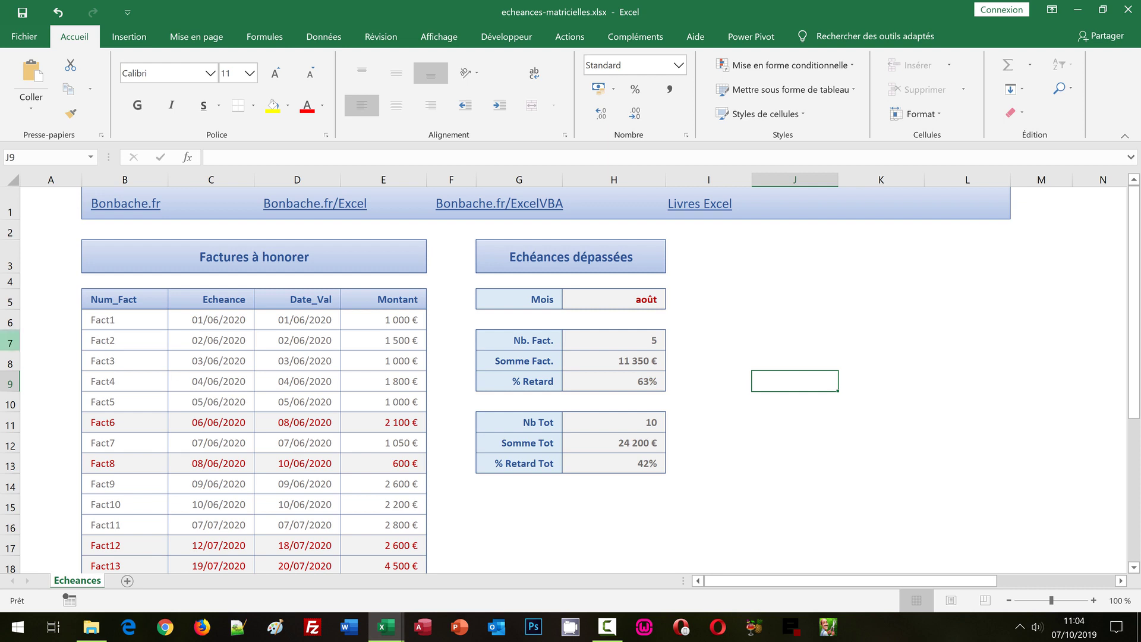
Reselect the invoice table B6:E29 after checking the red overdue rows down to Fact24.
{"action": "left_click", "coordinate": [105, 318]}
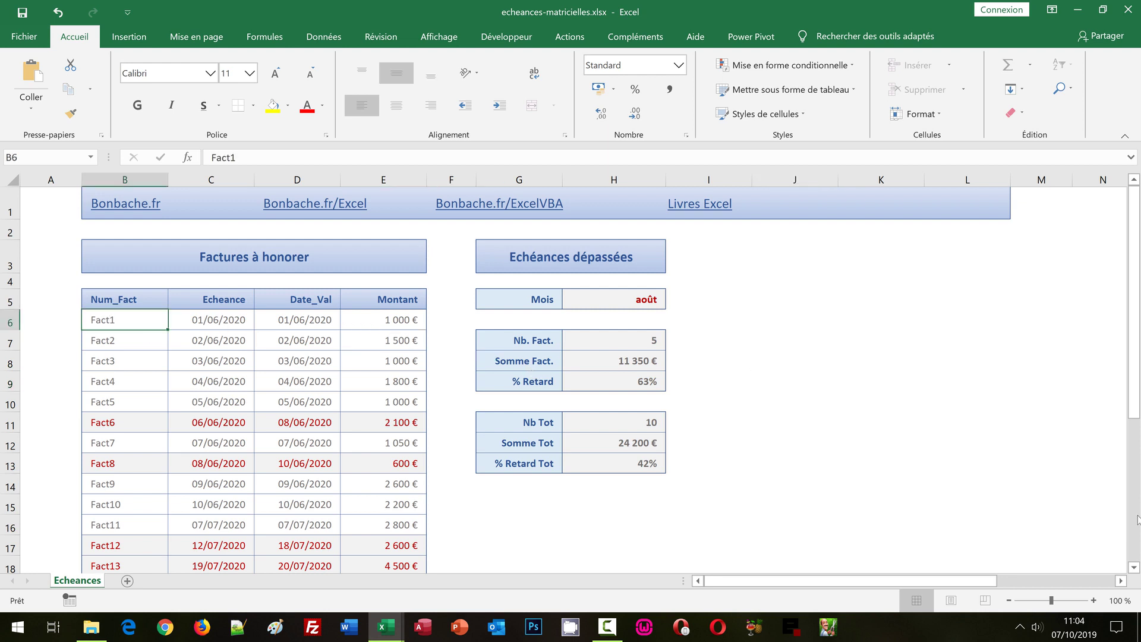
{"action": "scroll", "coordinate": [1123, 522], "scroll_direction": "down", "scroll_amount": 6}
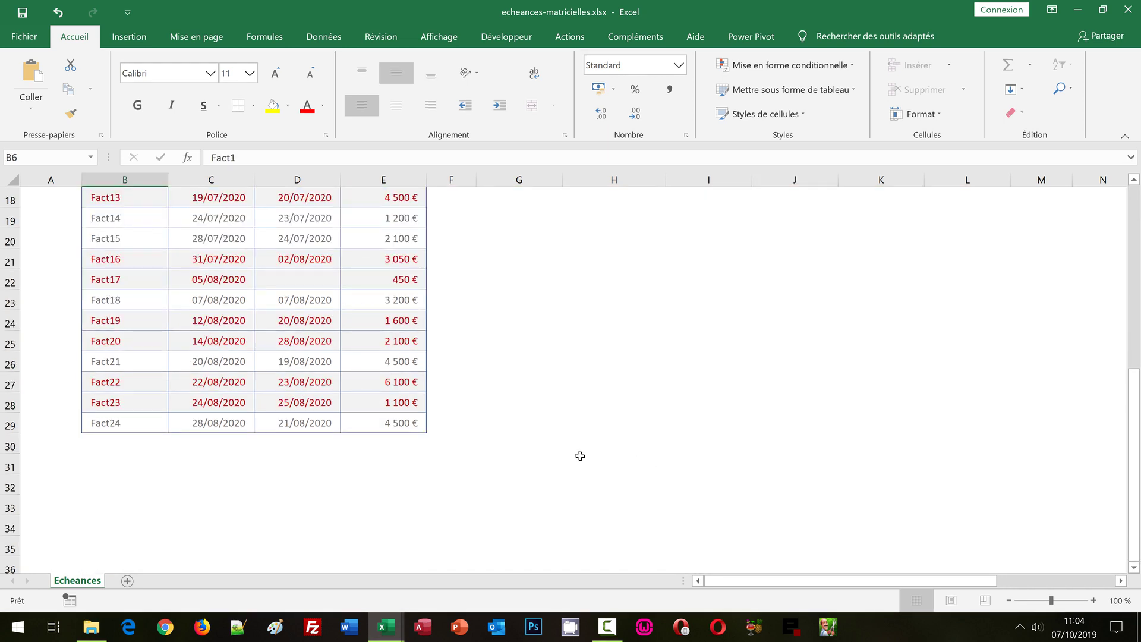
{"action": "left_click", "coordinate": [403, 426], "text": "shift"}
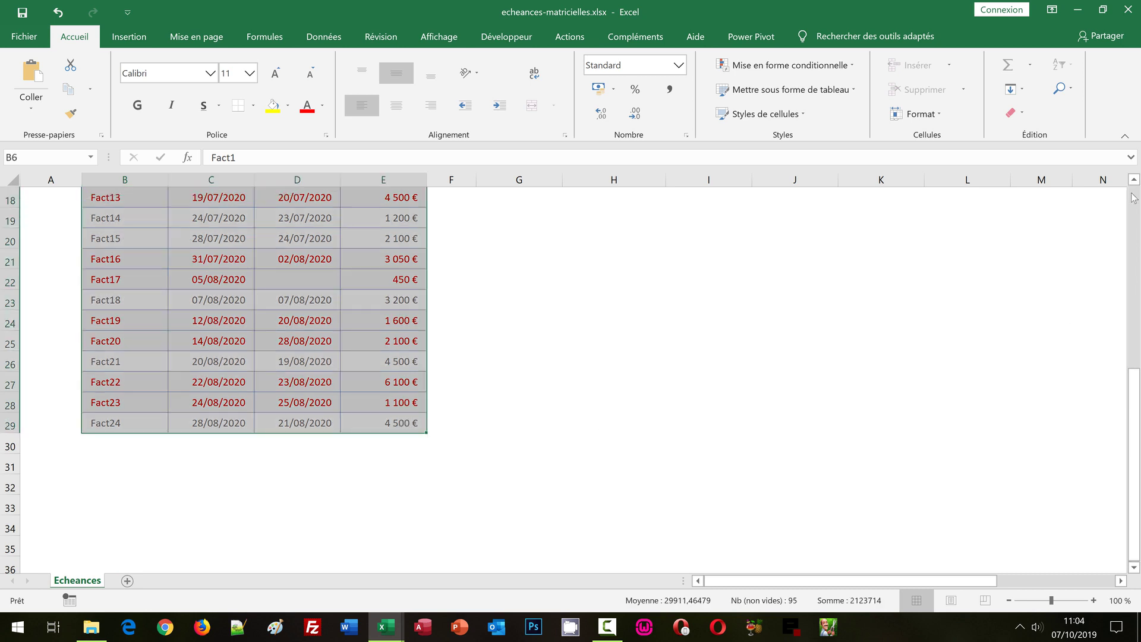
{"action": "left_click", "coordinate": [1134, 198]}
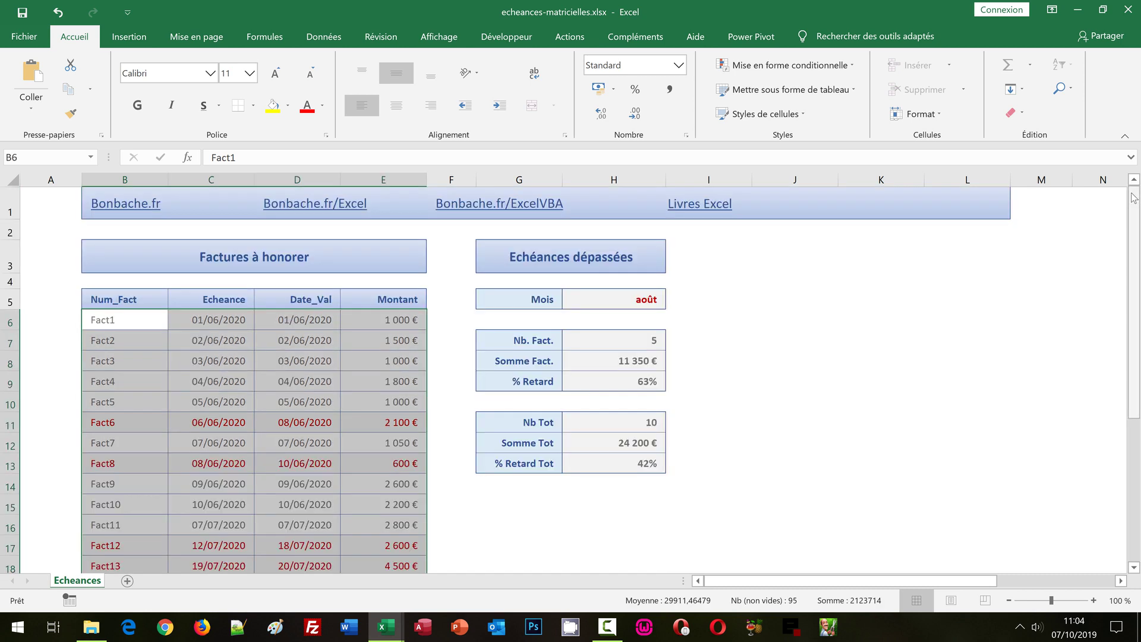
Copy the condition from the unchanged overdue rule =OU($D6="";$D6>$C6) and start a new rule.
{"action": "left_click", "coordinate": [791, 66]}
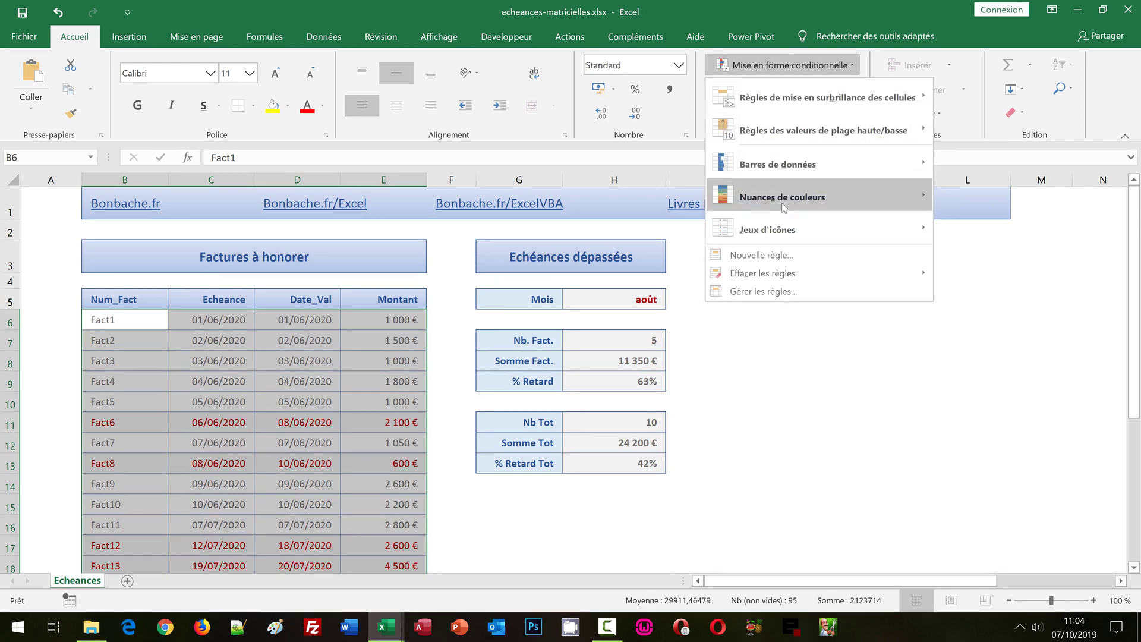
{"action": "left_click", "coordinate": [781, 293]}
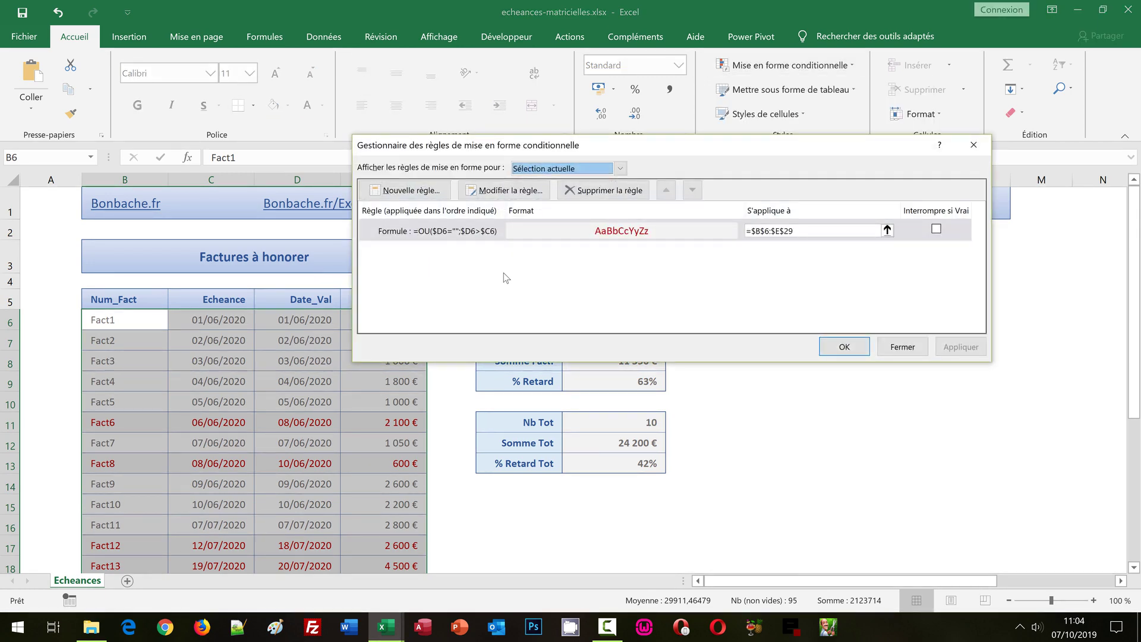
{"action": "left_click", "coordinate": [576, 230]}
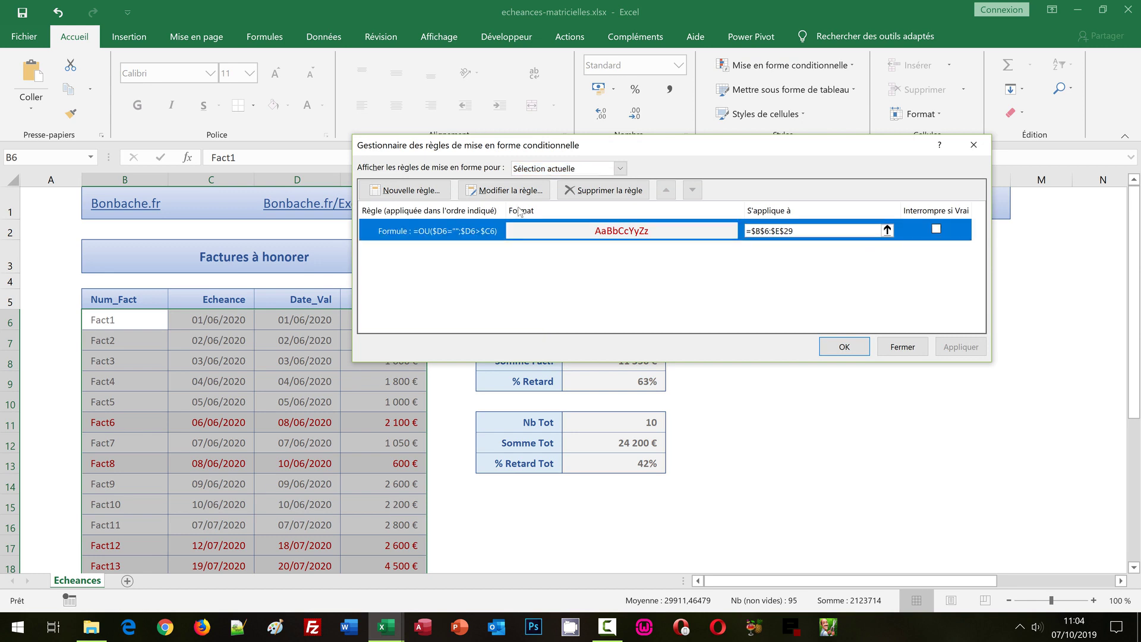
{"action": "left_click", "coordinate": [509, 190]}
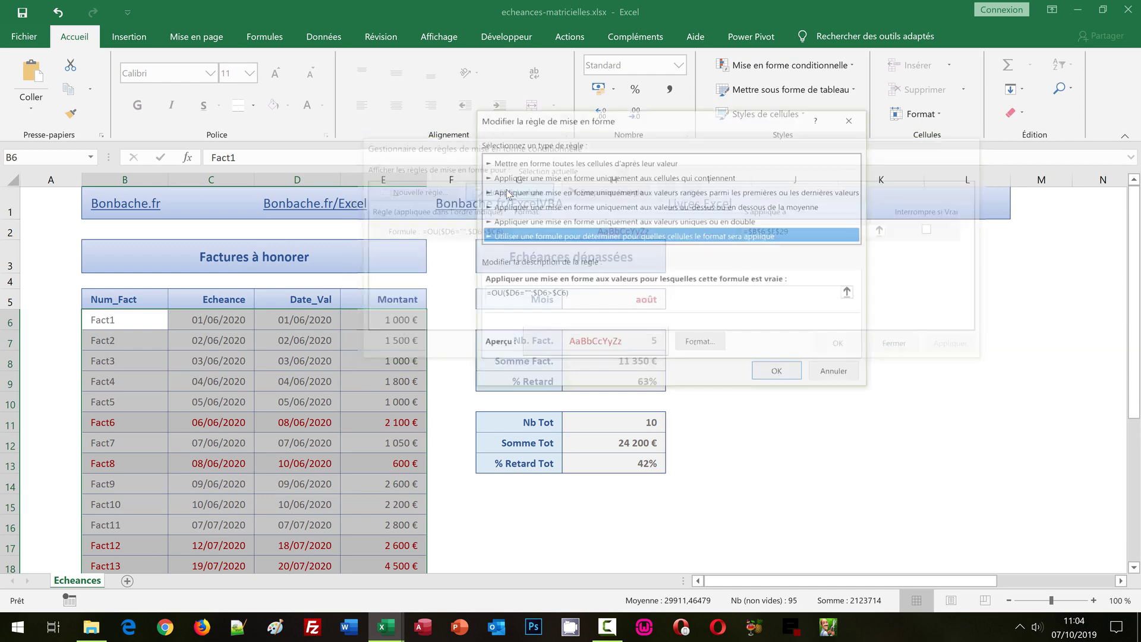
{"action": "left_click_drag", "start_coordinate": [567, 293], "coordinate": [478, 291]}
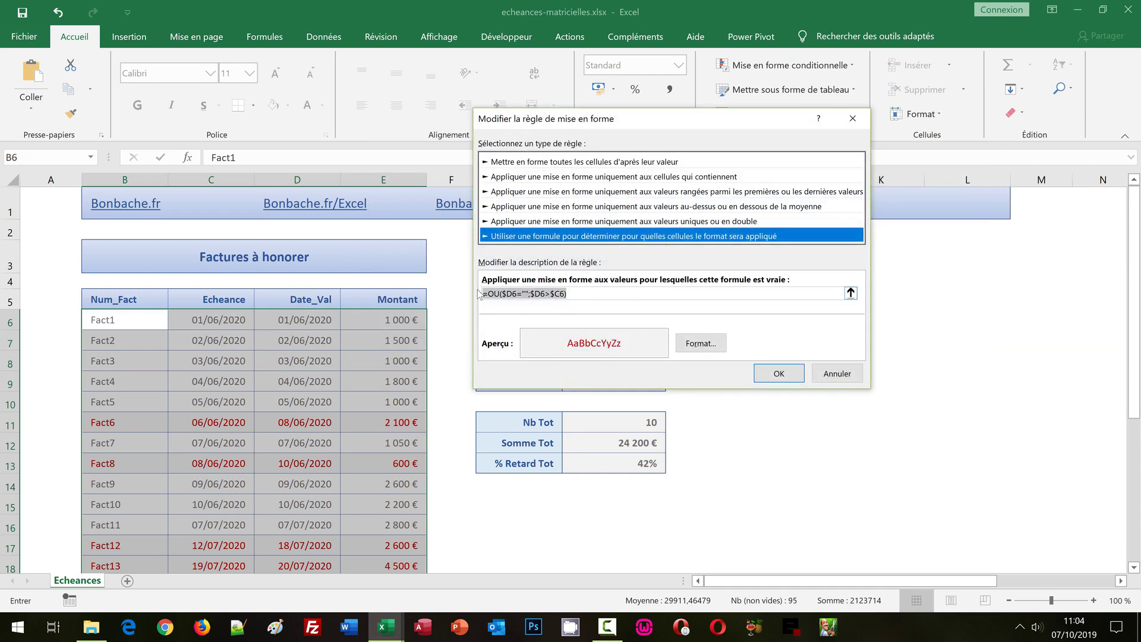
{"action": "left_click", "coordinate": [575, 294]}
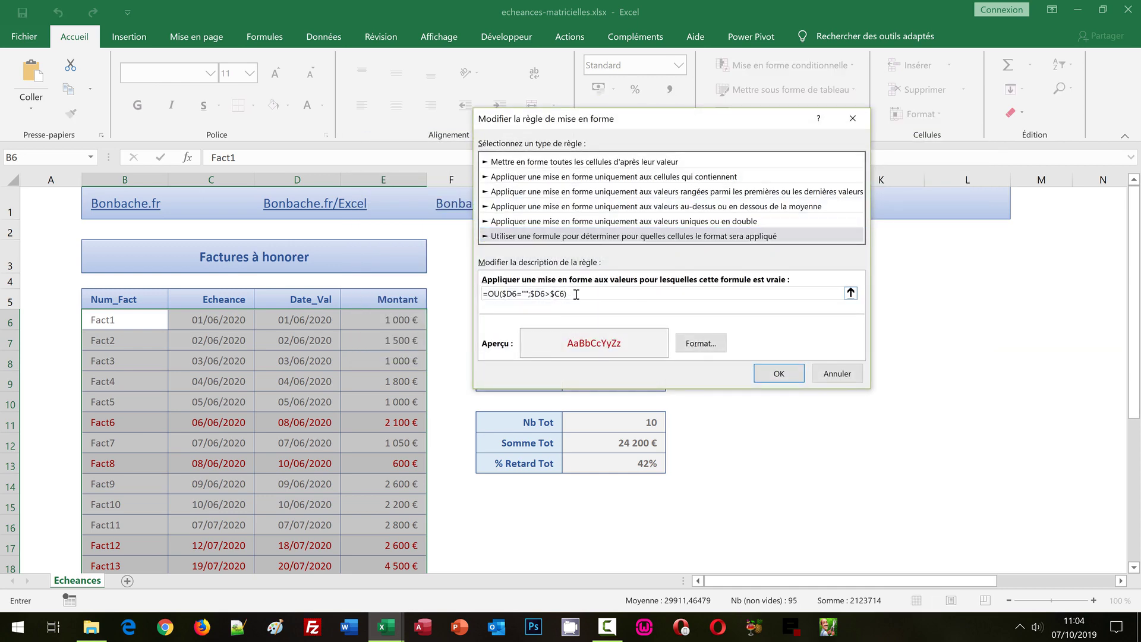
{"action": "key", "text": "shift+Home"}
{"action": "key", "text": "shift+Right"}
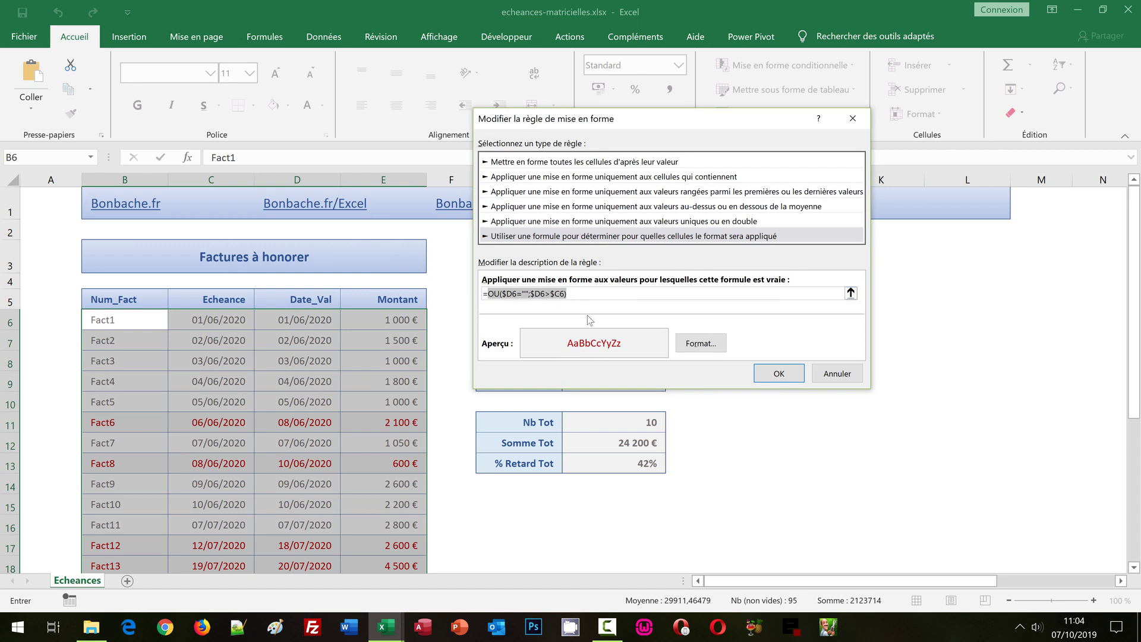
{"action": "left_click", "coordinate": [772, 375]}
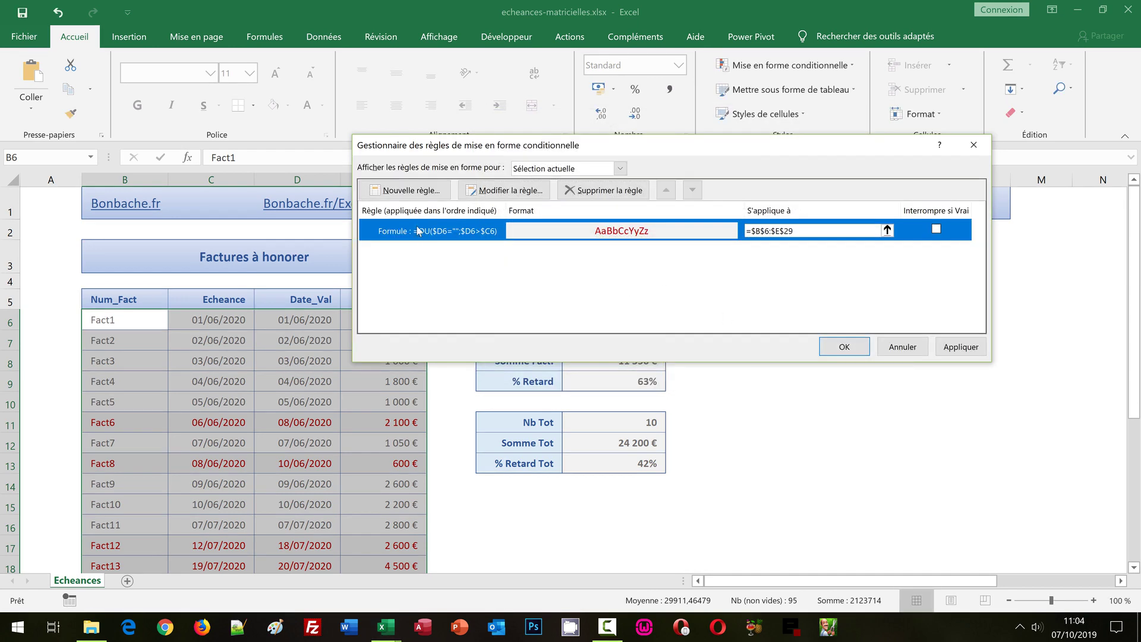
{"action": "left_click", "coordinate": [426, 189]}
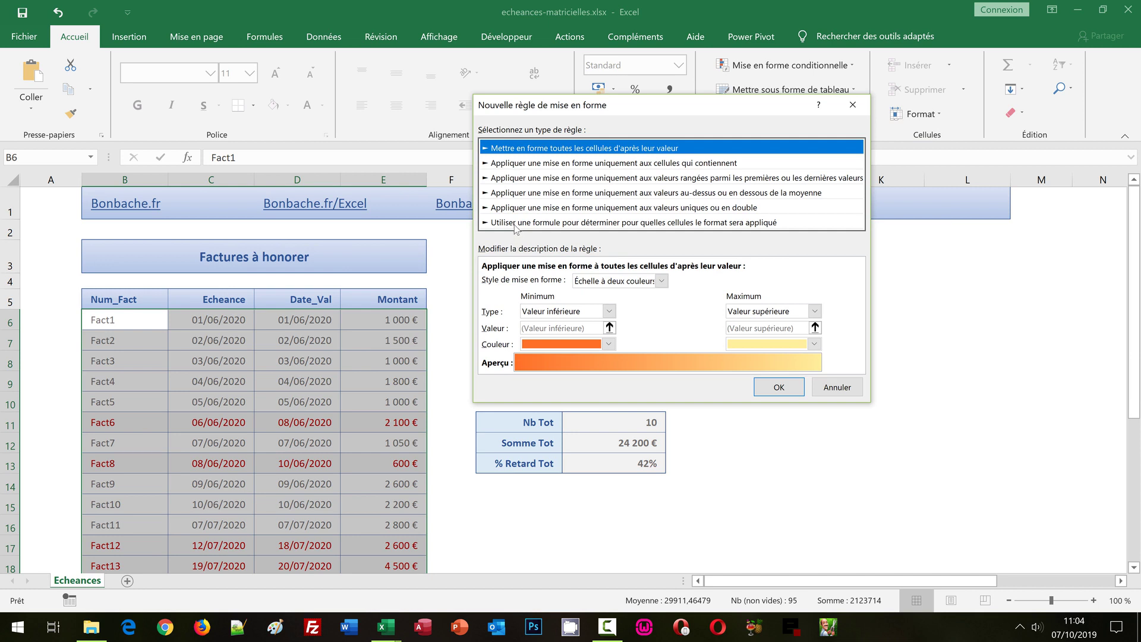
Enter the rule formula =ET(Mois($C6)=Mois($H$5);OU($D6="";$D6>$C6)) for the chosen month's overdue invoices.
{"action": "left_click", "coordinate": [515, 224]}
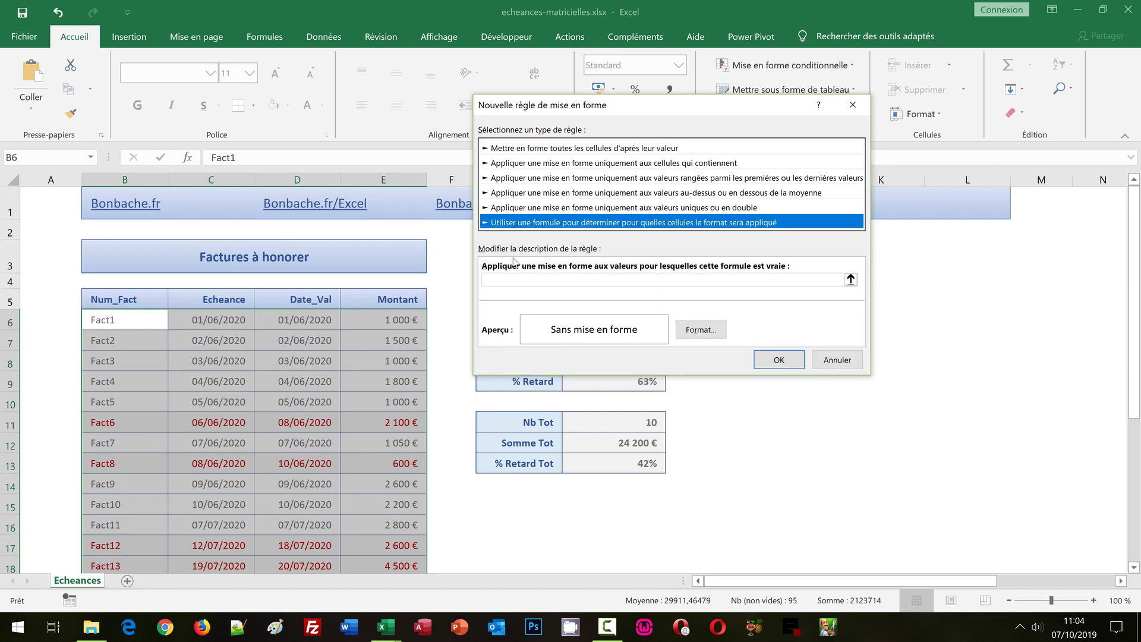
{"action": "left_click", "coordinate": [506, 278]}
{"action": "left_click", "coordinate": [506, 278]}
{"action": "type", "text": "="}
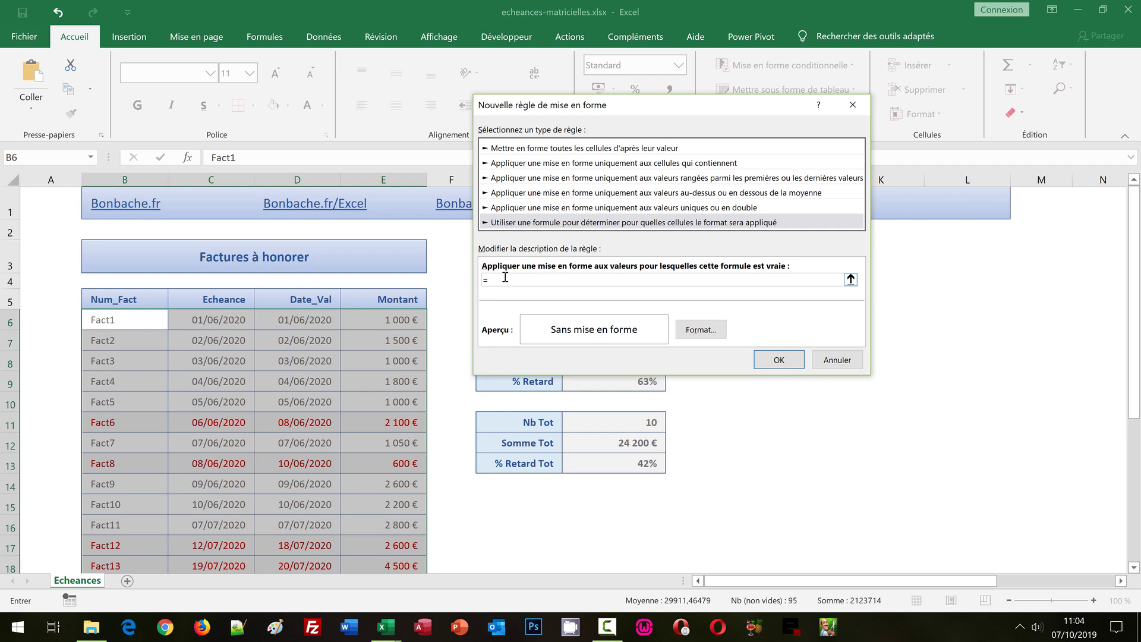
{"action": "type", "text": "ET("}
{"action": "type", "text": "Mois("}
{"action": "left_click", "coordinate": [216, 322]}
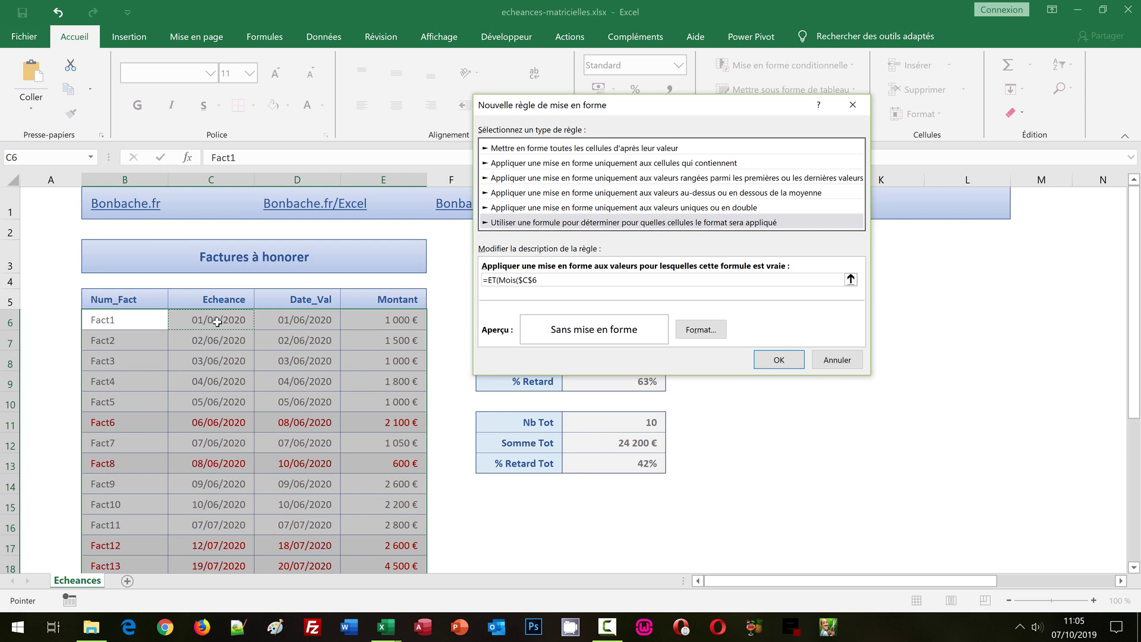
{"action": "key", "text": "F4"}
{"action": "key", "text": "F4"}
{"action": "type", "text": ")"}
{"action": "type", "text": "="}
{"action": "left_click_drag", "start_coordinate": [631, 107], "coordinate": [548, 3]}
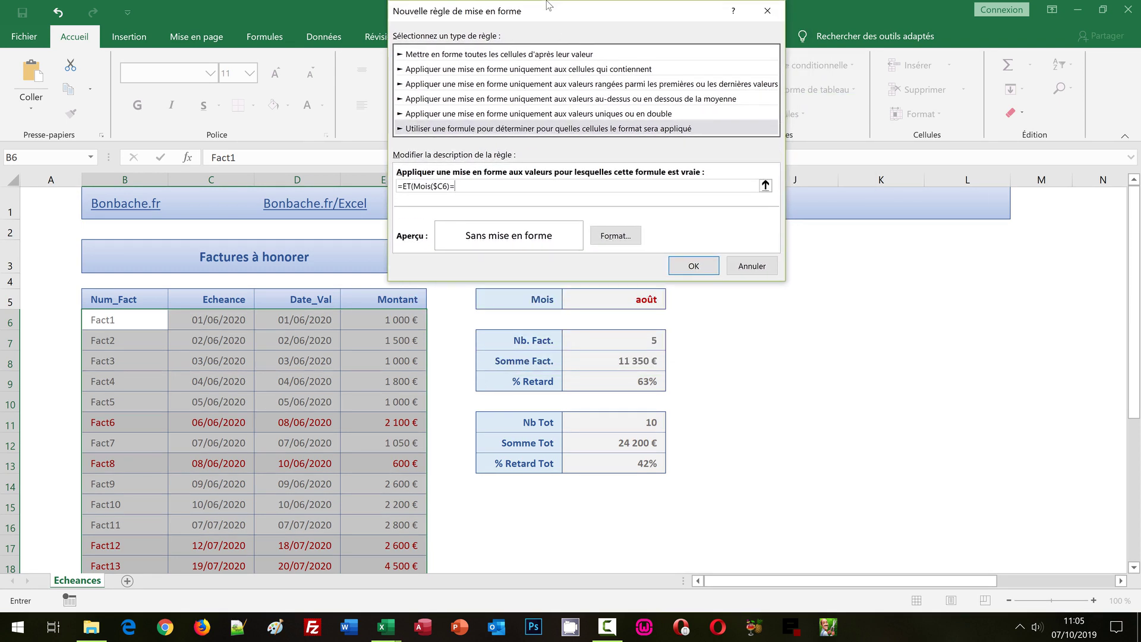
{"action": "type", "text": "Mois("}
{"action": "left_click", "coordinate": [636, 299]}
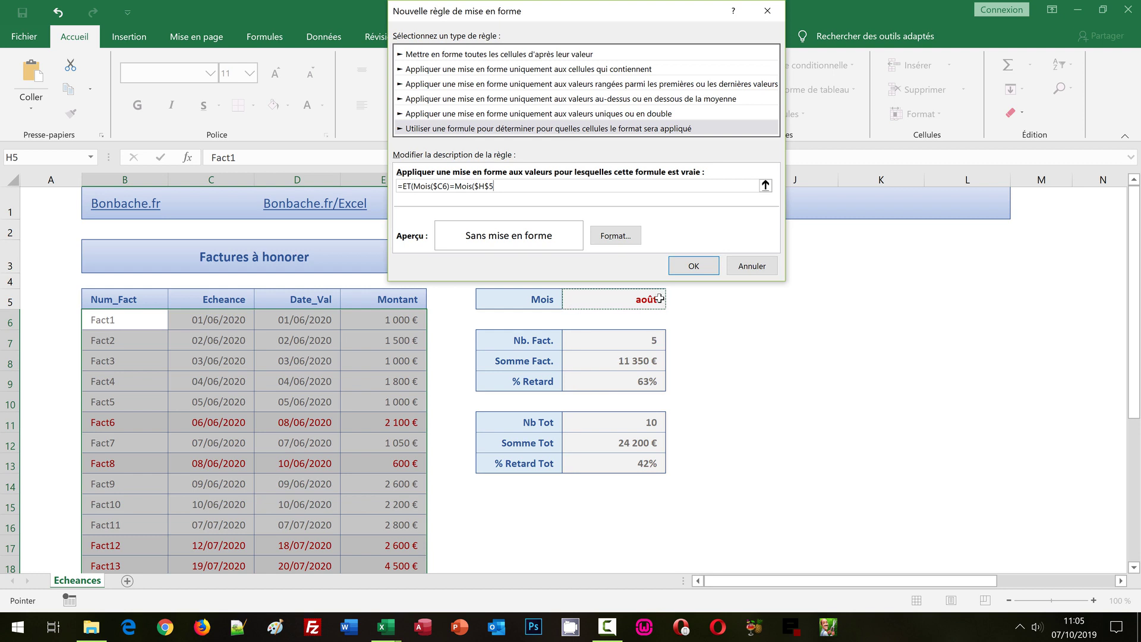
{"action": "type", "text": ")"}
{"action": "type", "text": ";"}
{"action": "type", "text": "OU($D6=\"\";$D6>$C6)"}
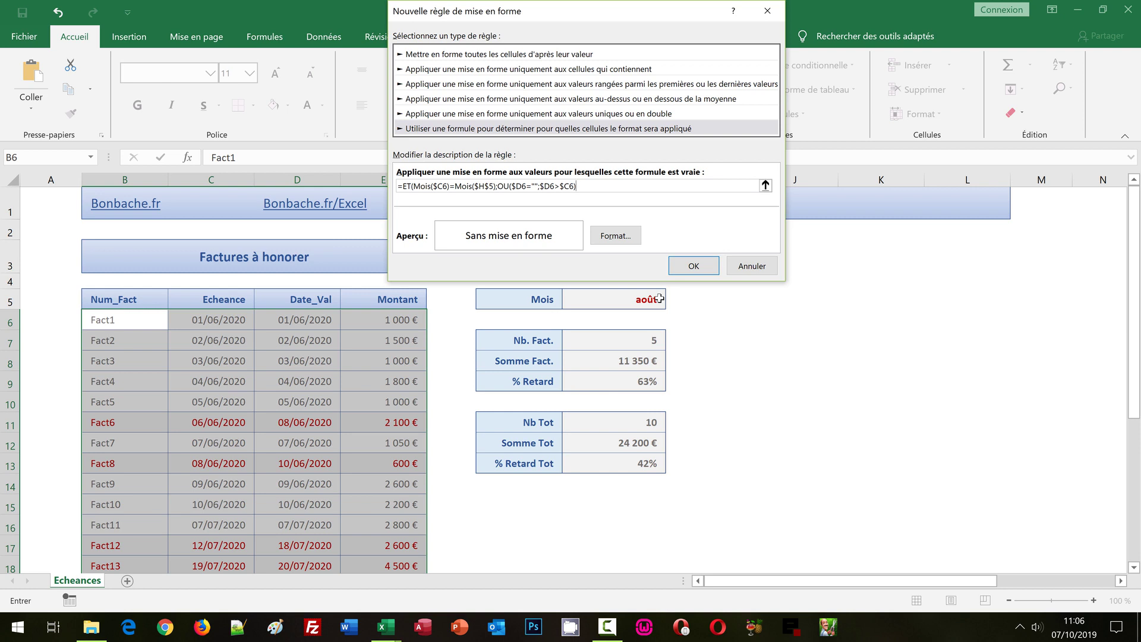
{"action": "type", "text": ")"}
{"action": "left_click", "coordinate": [622, 238]}
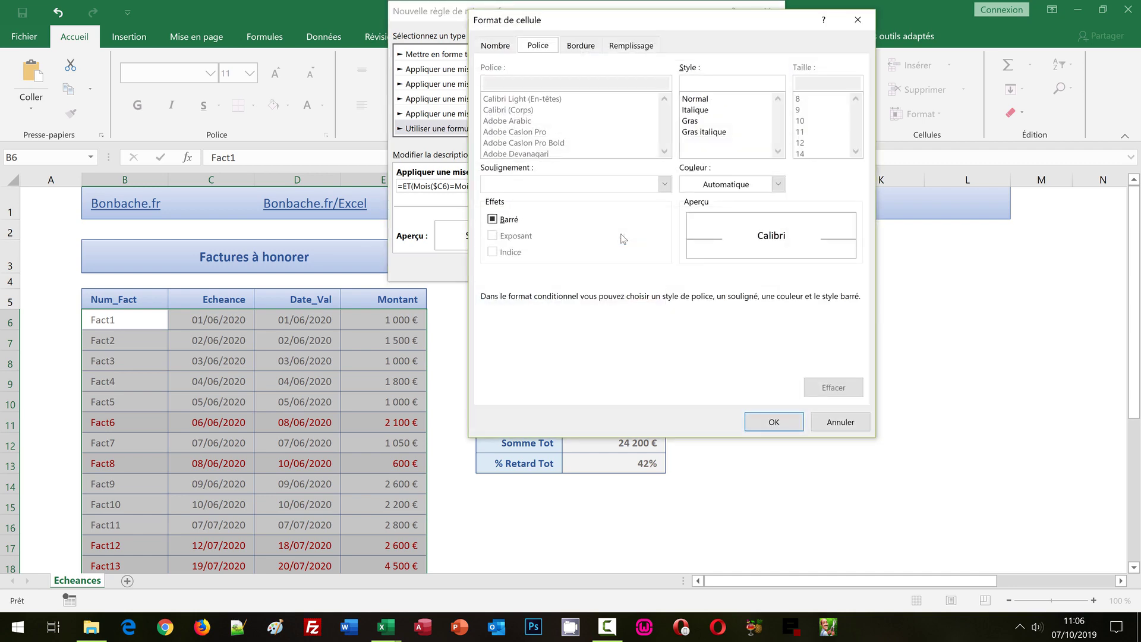
Style the month rule with a light-blue fill and bold dark red font, then apply both rules.
{"action": "left_click", "coordinate": [632, 46]}
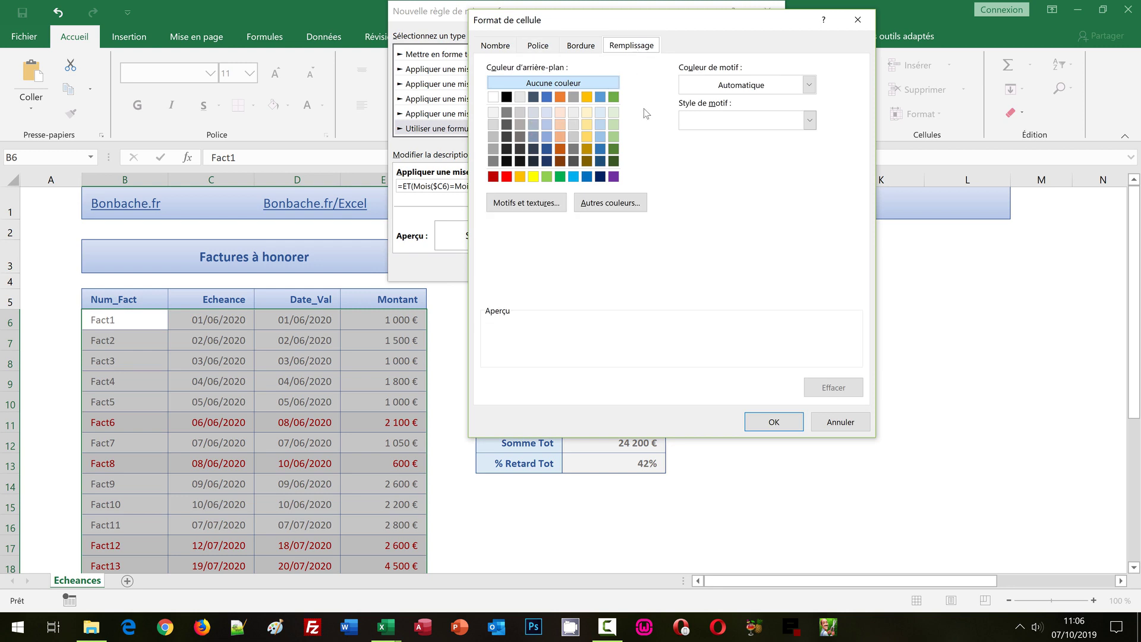
{"action": "left_click", "coordinate": [601, 113]}
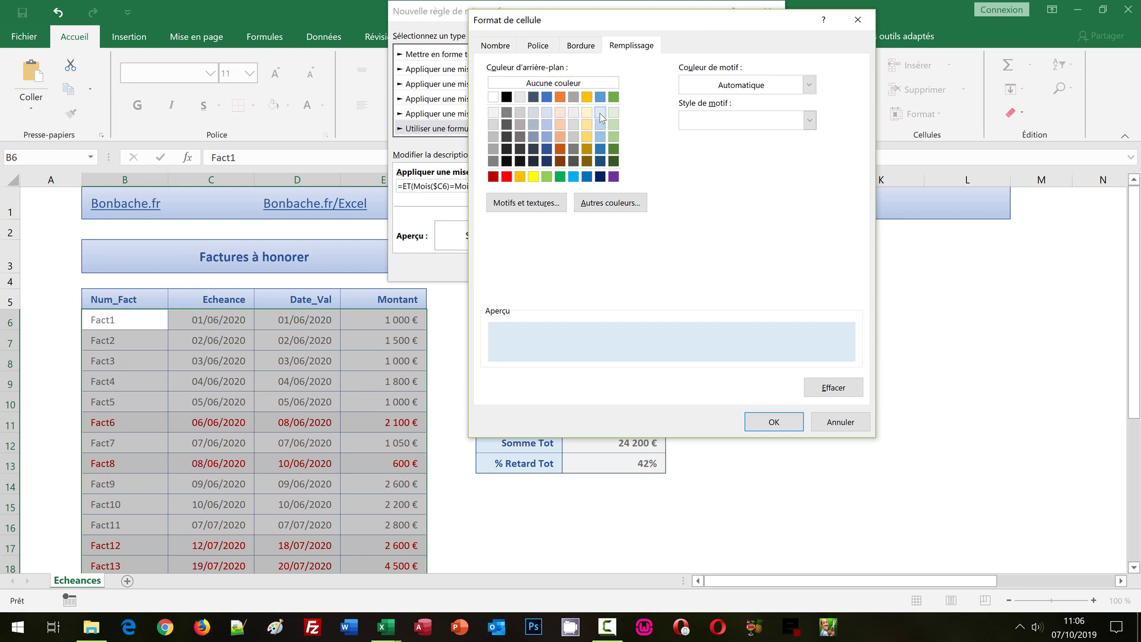
{"action": "left_click", "coordinate": [539, 48]}
{"action": "left_click", "coordinate": [689, 121]}
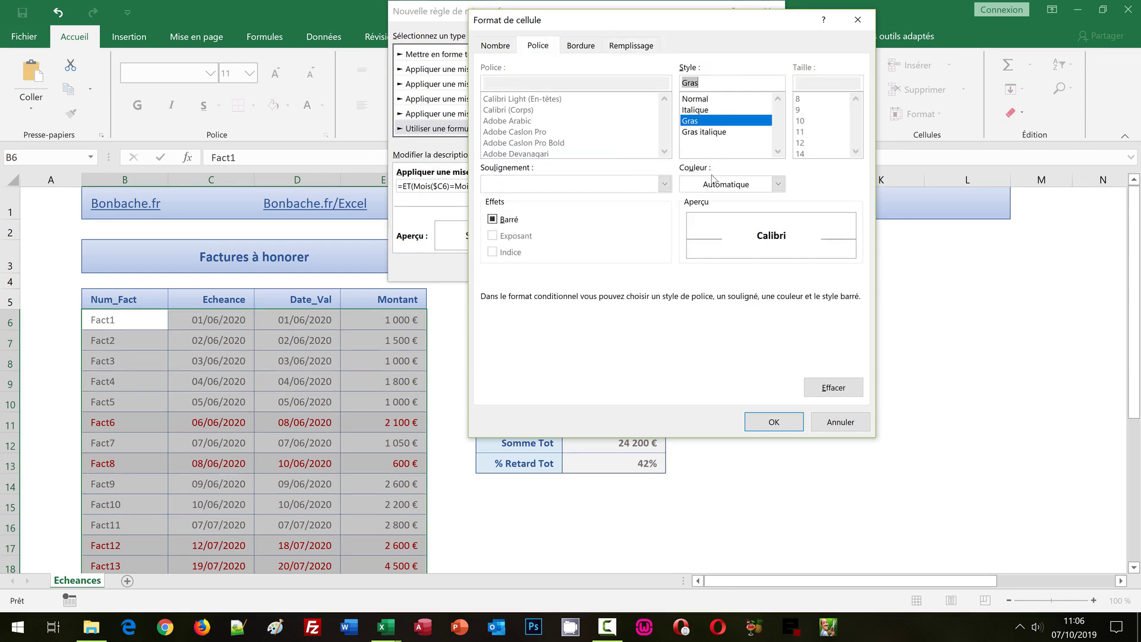
{"action": "left_click", "coordinate": [778, 184]}
{"action": "left_click", "coordinate": [687, 322]}
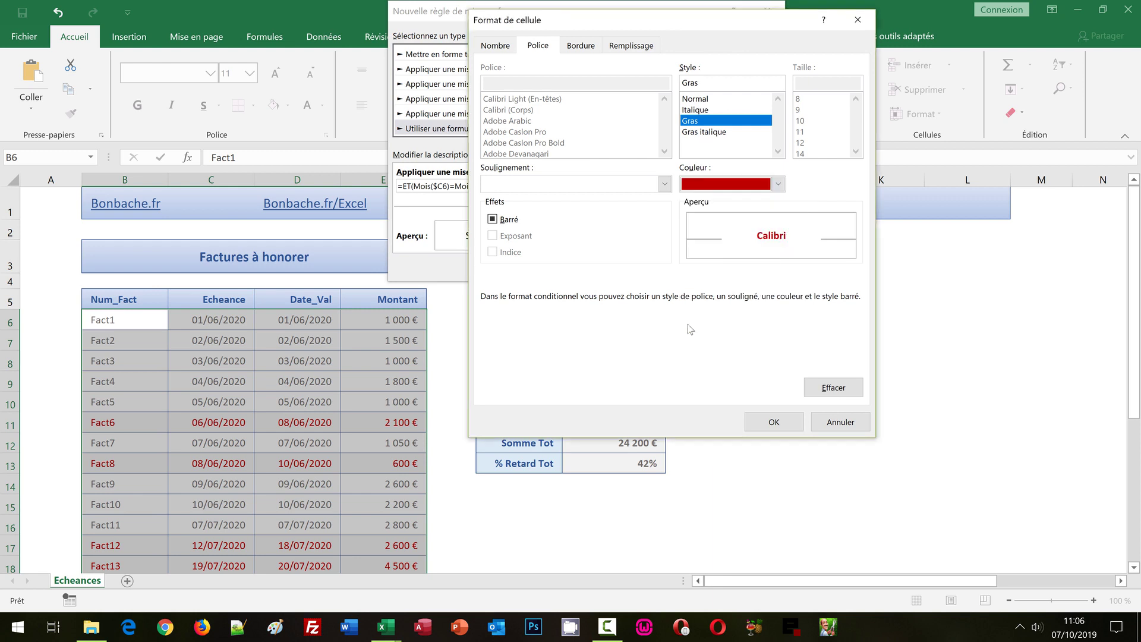
{"action": "left_click", "coordinate": [765, 426]}
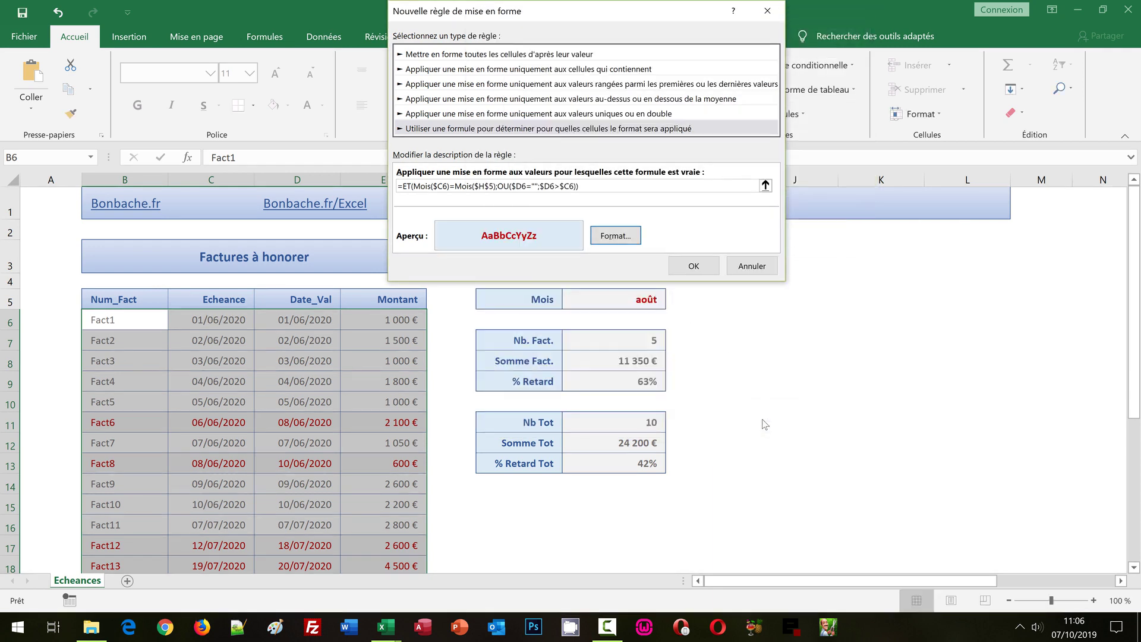
{"action": "left_click", "coordinate": [692, 267]}
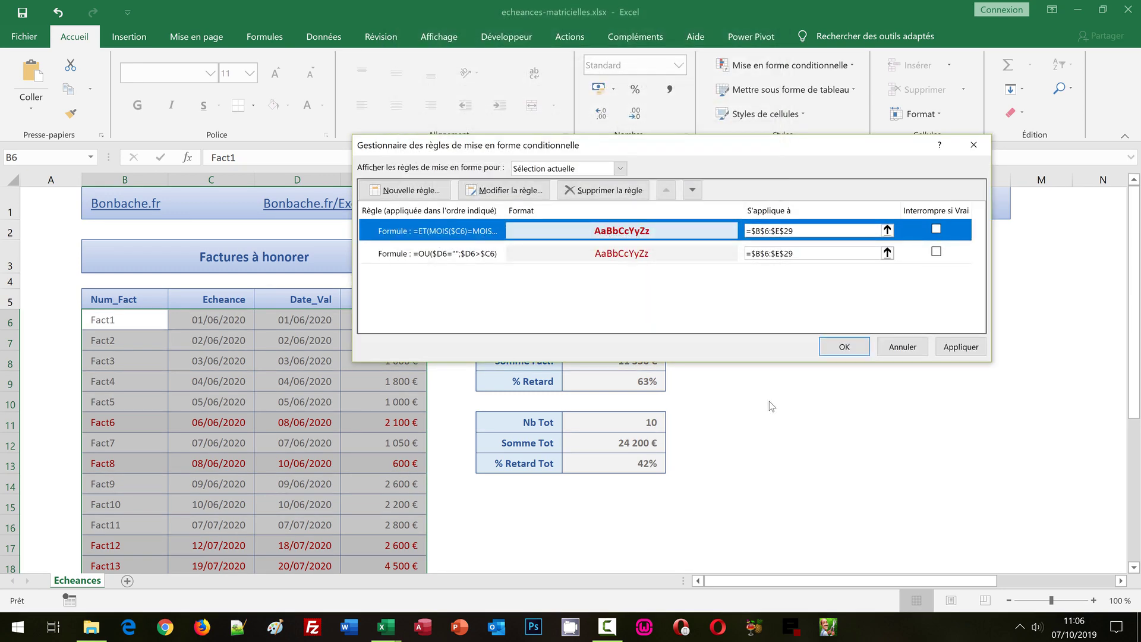
{"action": "left_click", "coordinate": [845, 347]}
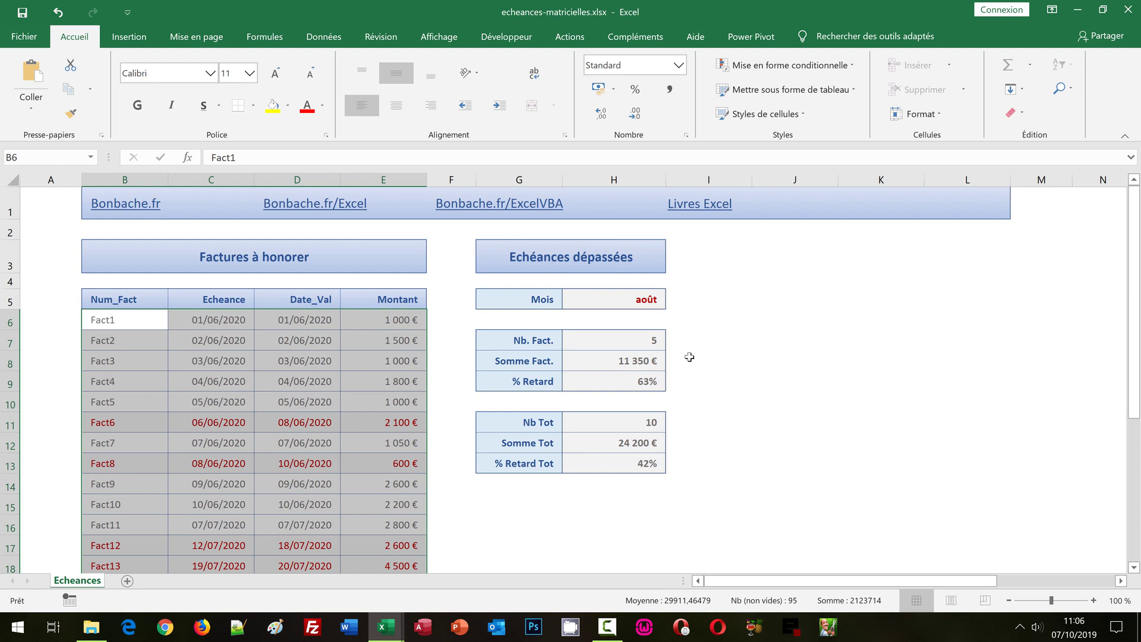
Set H5 to juin so only Fact6 and Fact8 are highlighted, with count 2.
{"action": "left_click", "coordinate": [656, 298]}
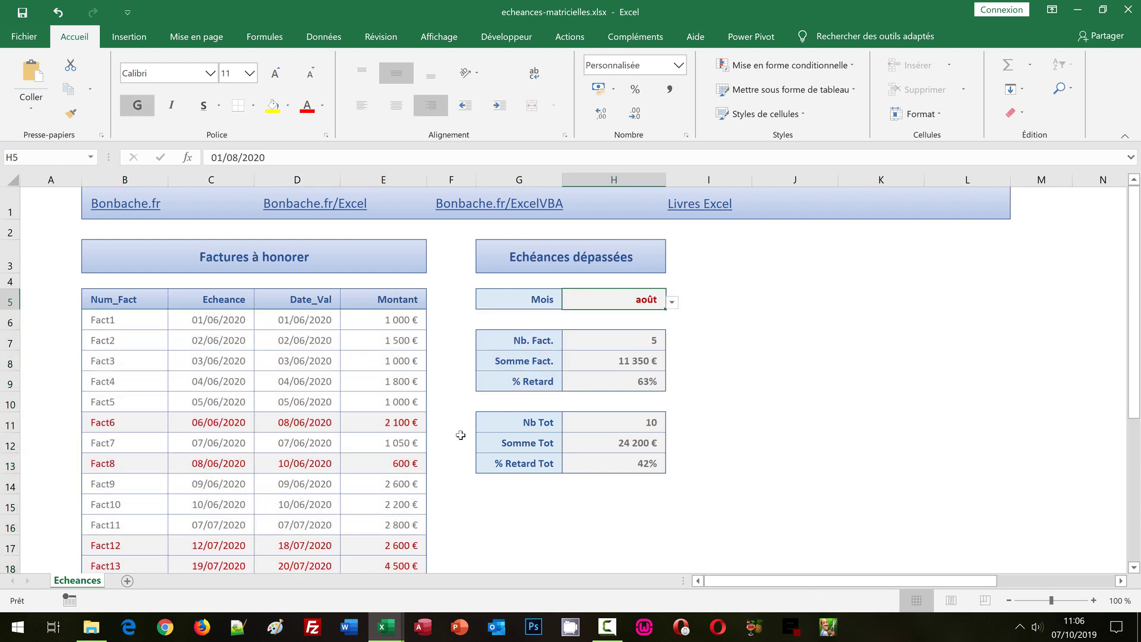
{"action": "scroll", "coordinate": [460, 436], "scroll_direction": "down", "scroll_amount": 1}
{"action": "scroll", "coordinate": [460, 439], "scroll_direction": "down", "scroll_amount": 2}
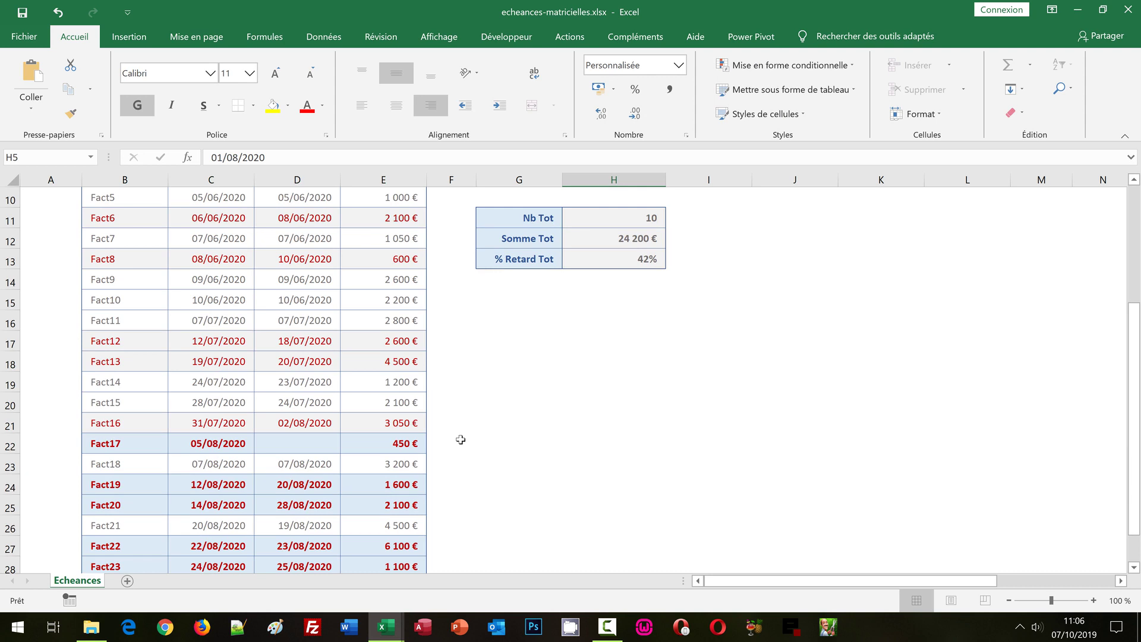
{"action": "scroll", "coordinate": [461, 439], "scroll_direction": "down", "scroll_amount": 1}
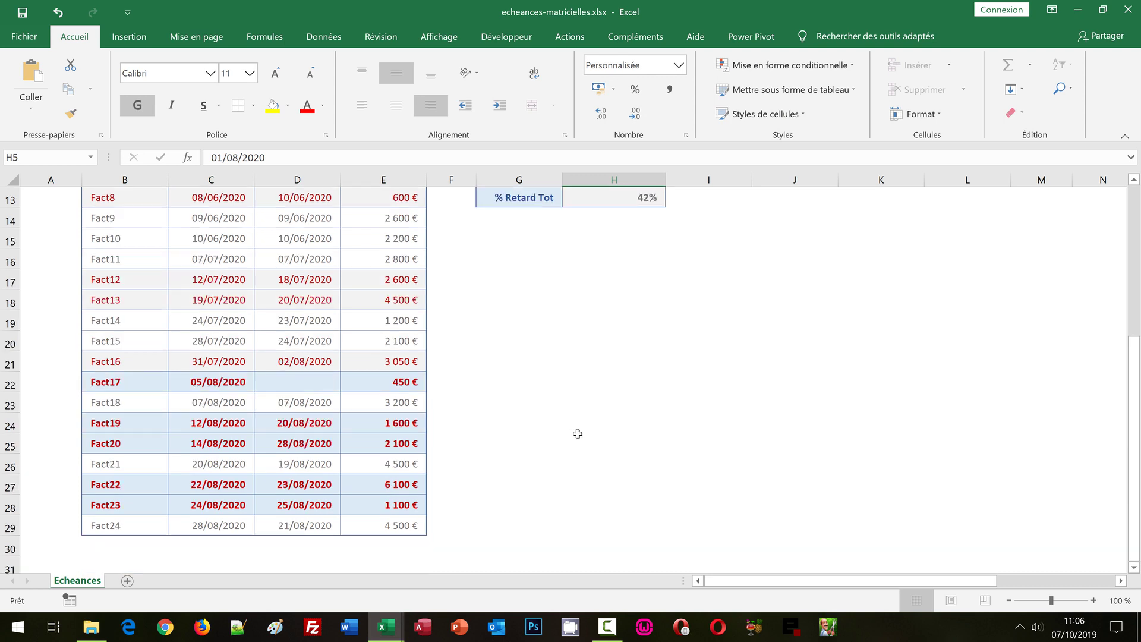
{"action": "scroll", "coordinate": [578, 434], "scroll_direction": "up", "scroll_amount": 4}
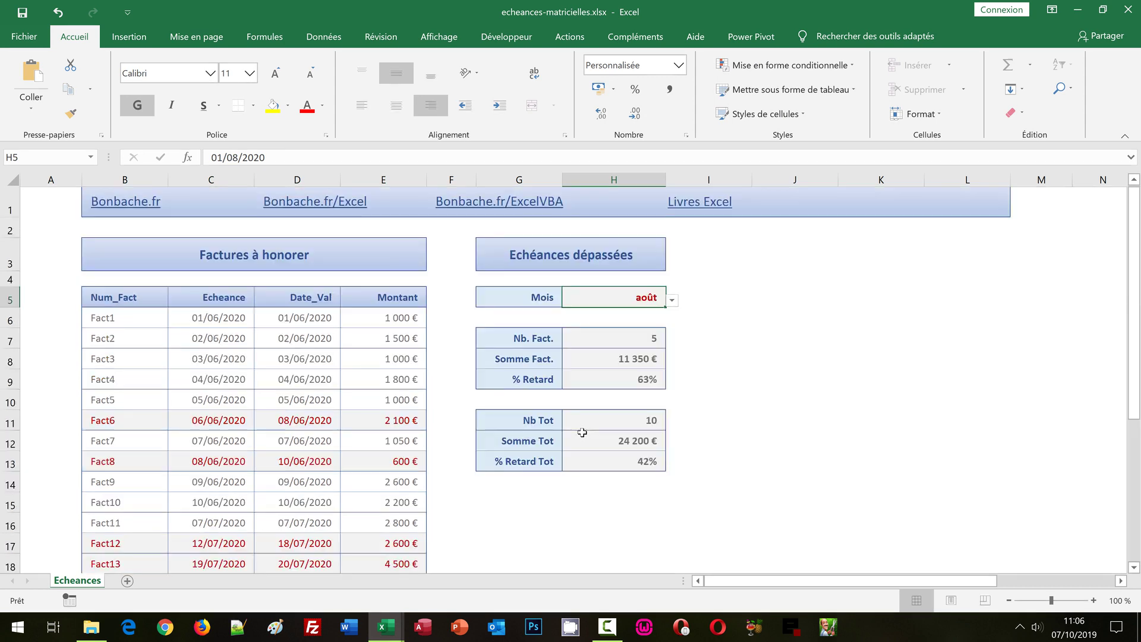
{"action": "left_click", "coordinate": [672, 303]}
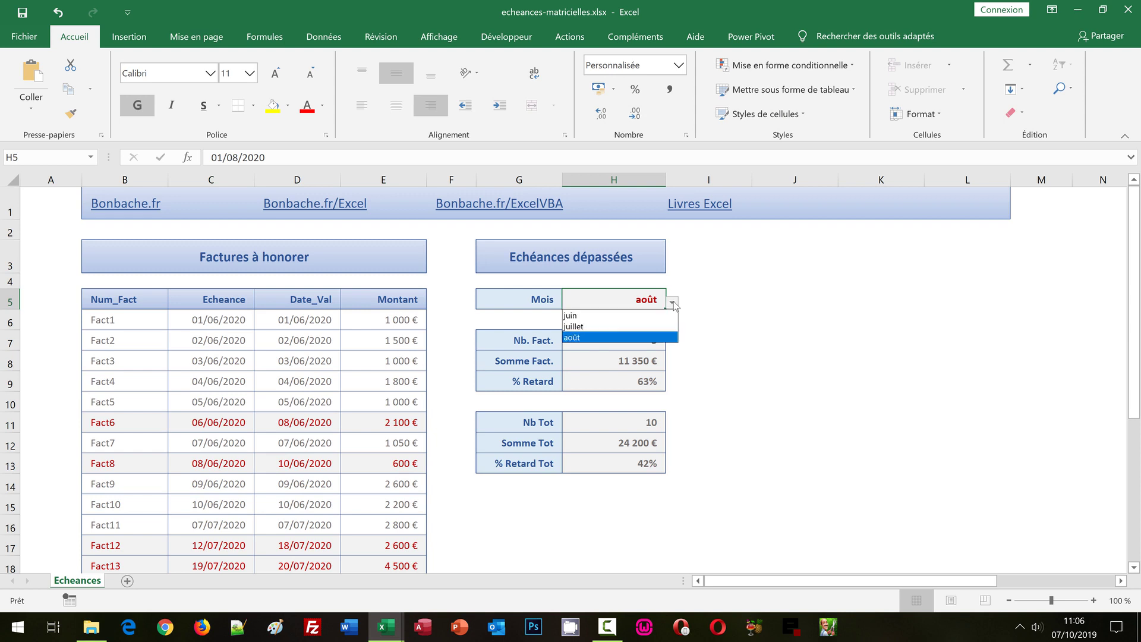
{"action": "left_click", "coordinate": [630, 316]}
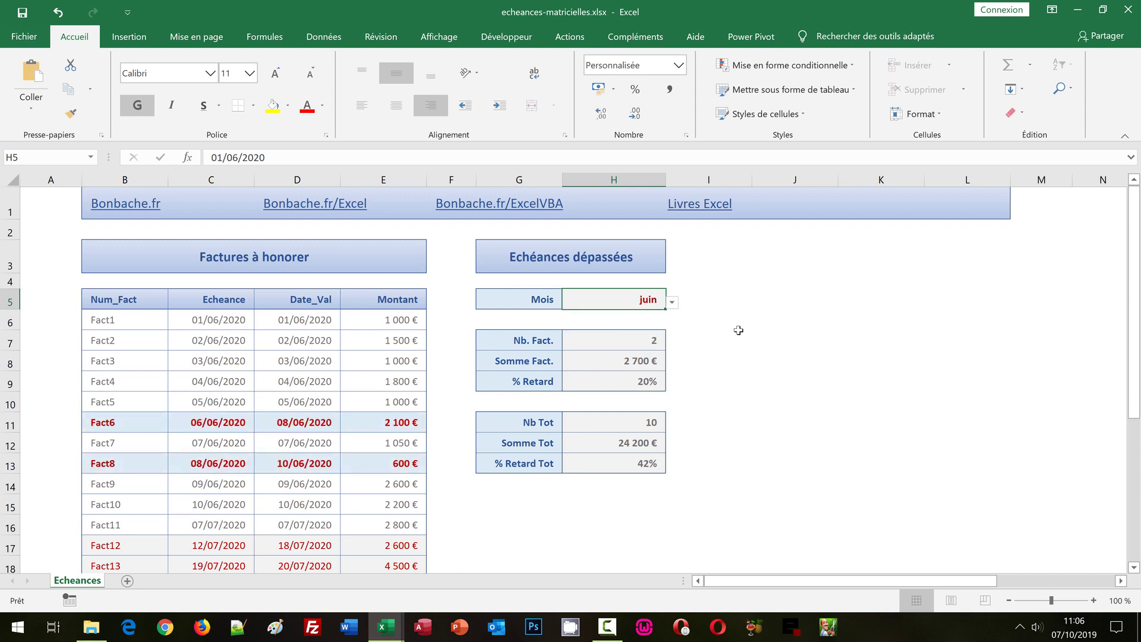